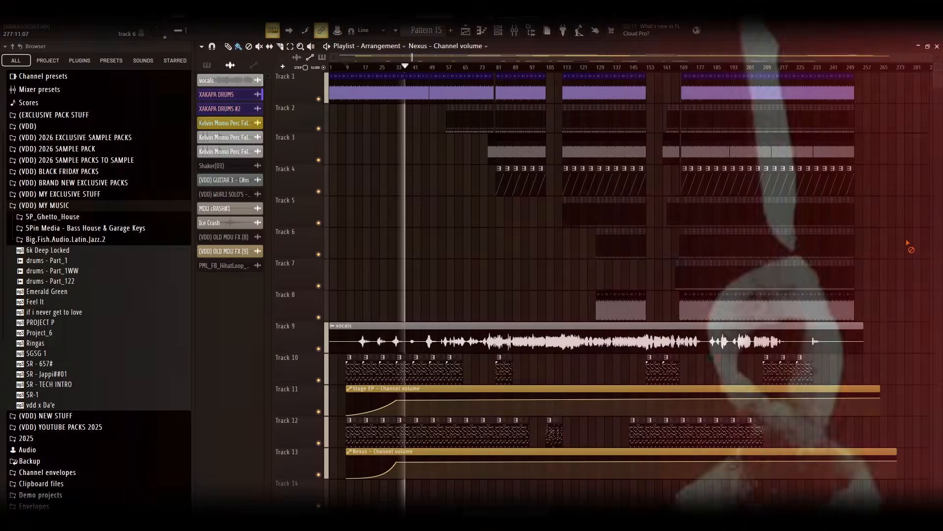
Examine the arrangement's tracks and clips in the playlist
scroll(910, 242, down, 5)
scroll(910, 242, down, 4)
scroll(882, 317, down, 5)
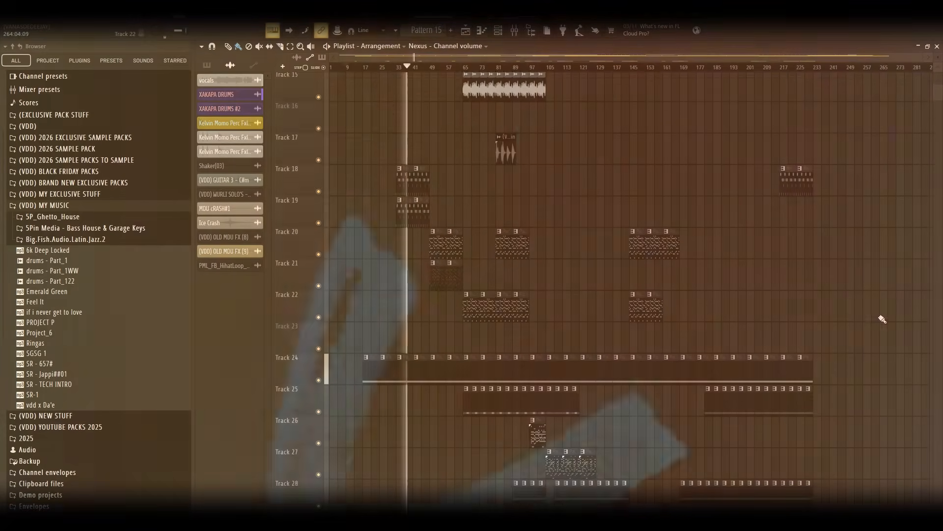
scroll(882, 320, up, 6)
scroll(882, 320, up, 8)
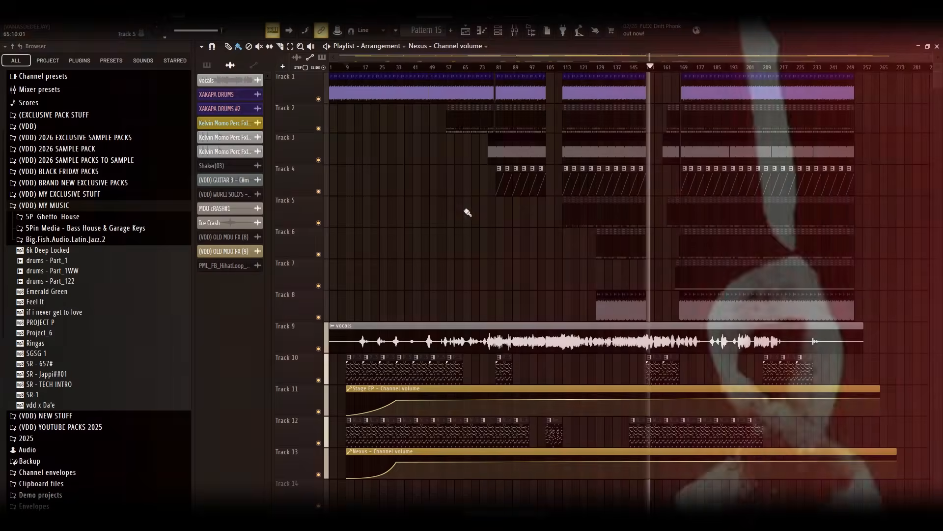
scroll(477, 239, down, 6)
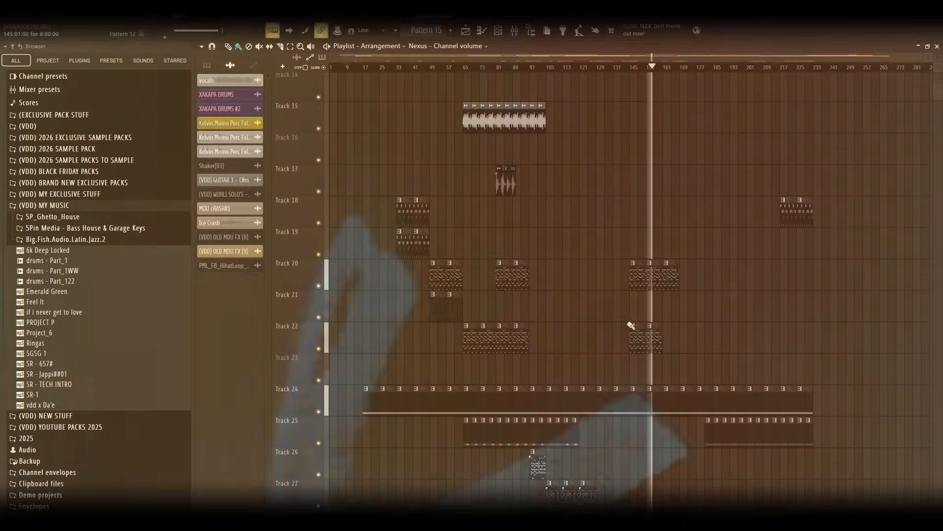
scroll(477, 239, up, 6)
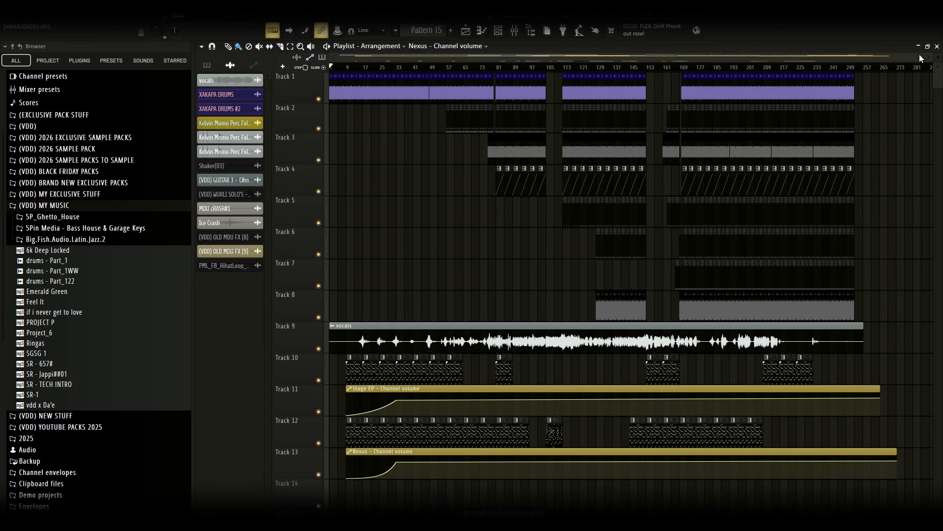
Inspect the sample settings of the XAKAPA DRUMS audio clip at the song start
mouse_move(923, 55)
mouse_down()
mouse_move(434, 99)
mouse_move(470, 103)
mouse_move(317, 96)
mouse_move(490, 98)
mouse_move(376, 91)
mouse_up()
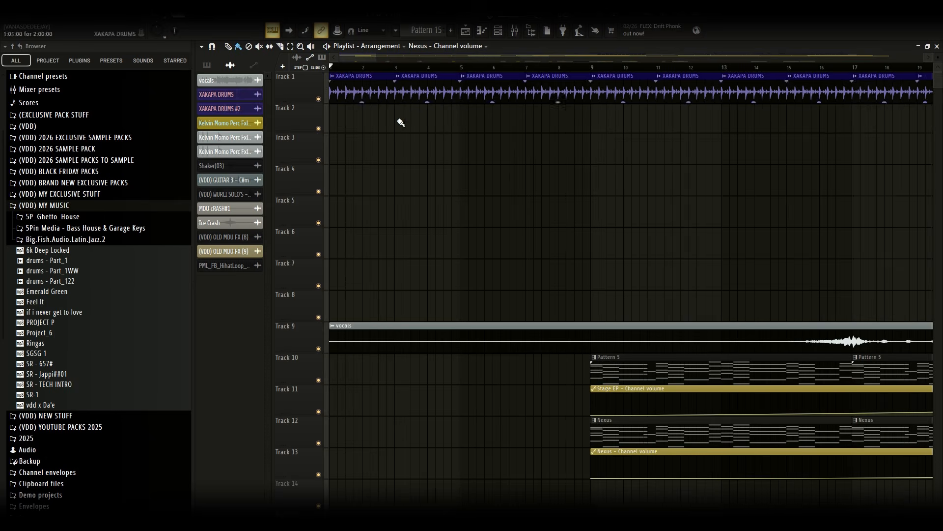
double_click(366, 86)
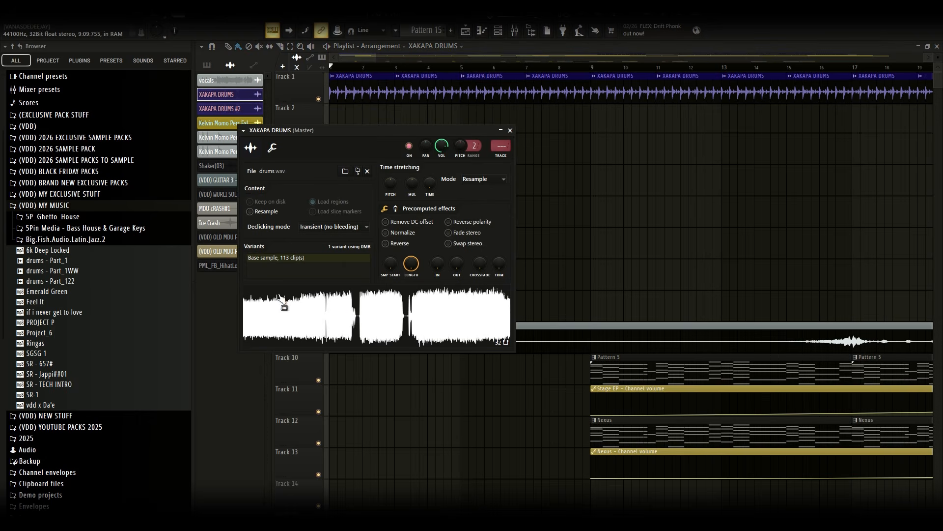
click(510, 131)
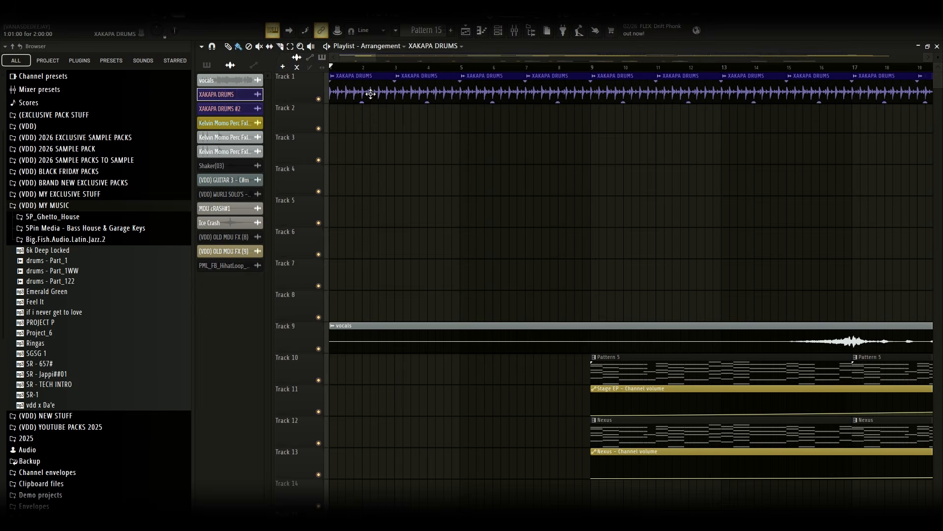
Solo Track 2 and play the arrangement briefly to audition it
right_click(319, 129)
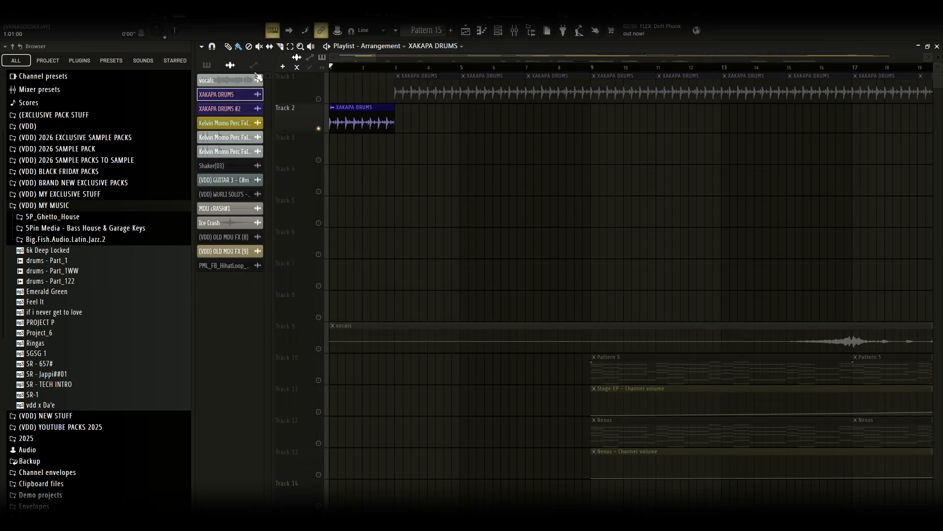
key(space)
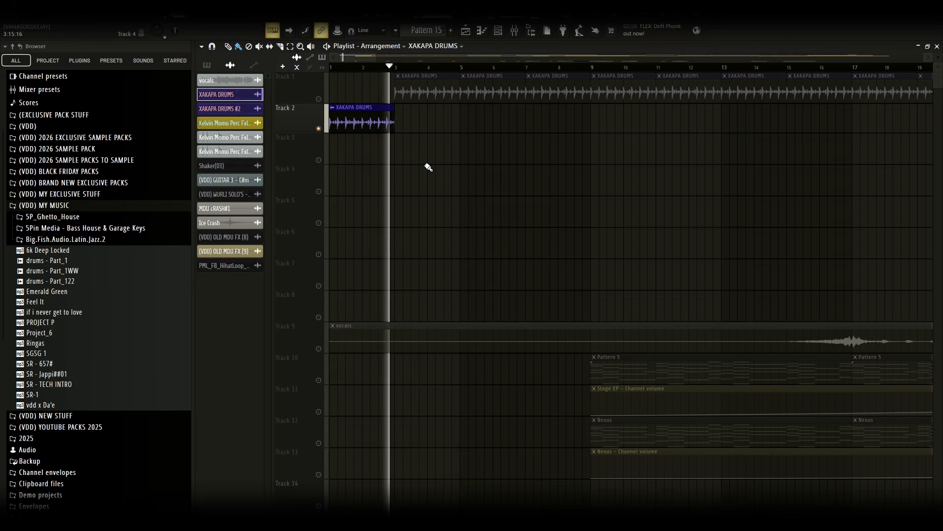
key(space)
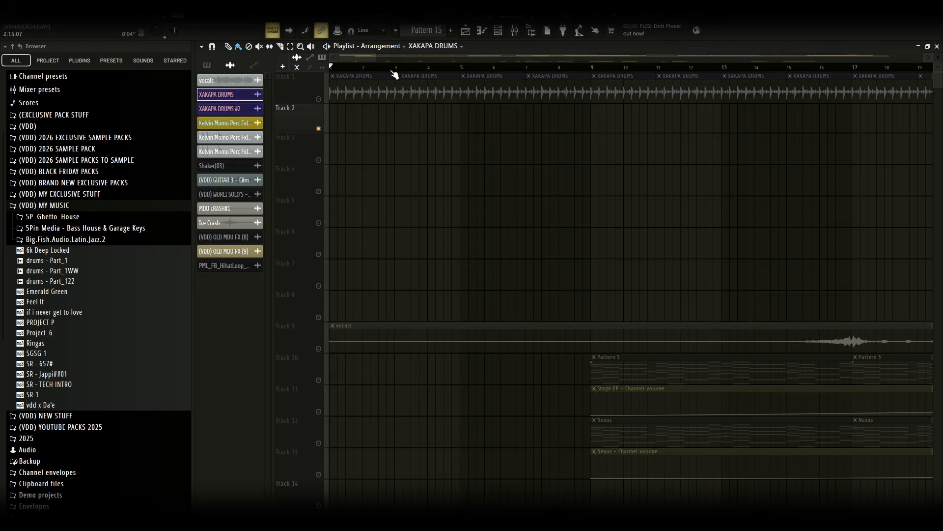
Open an ADDED DRUMS clip's pattern in the piano roll and play it
drag(410, 56, 460, 56)
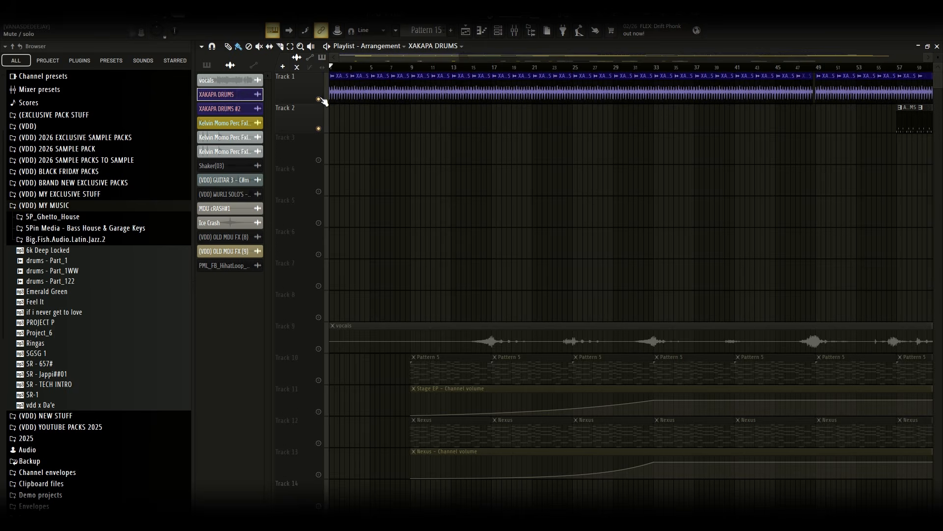
drag(381, 59, 167, 67)
mouse_move(453, 63)
mouse_down()
mouse_move(384, 58)
mouse_move(485, 55)
mouse_move(526, 65)
mouse_move(550, 54)
mouse_move(668, 91)
mouse_up()
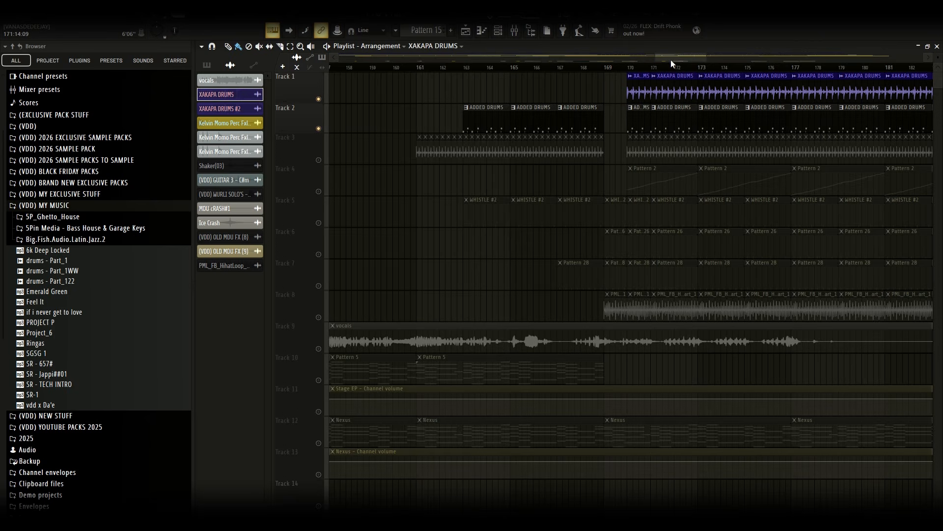
drag(671, 58, 334, 59)
double_click(510, 126)
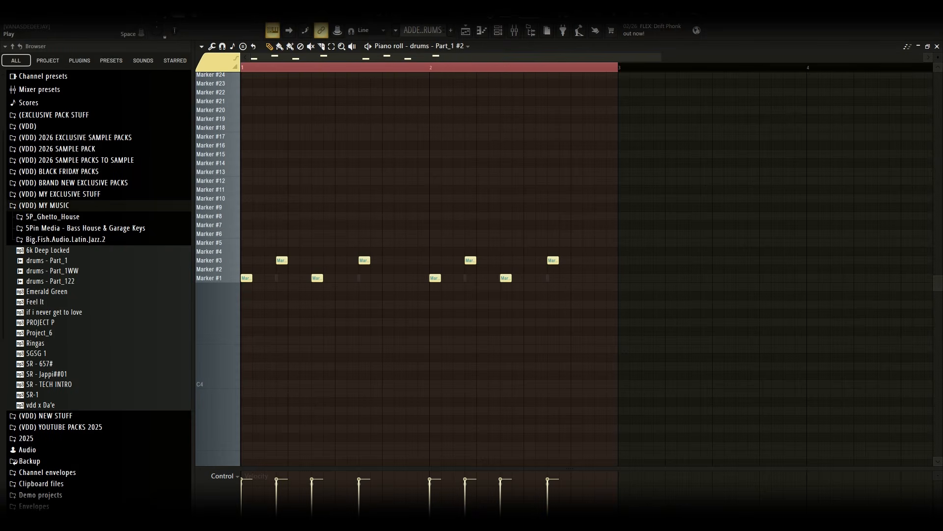
key(space)
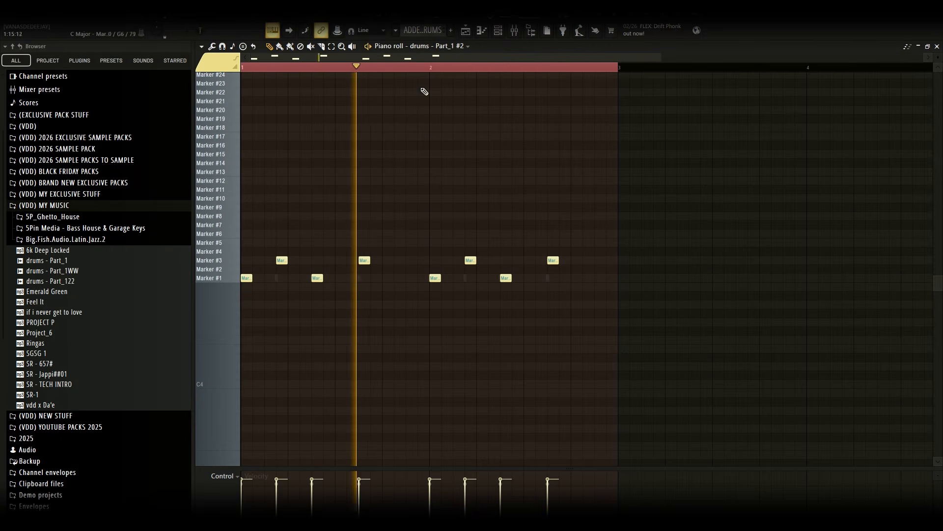
Switch the piano roll to the Going Higher - Part_4 pattern and back to drums - Part_1 #2
click(442, 46)
click(452, 275)
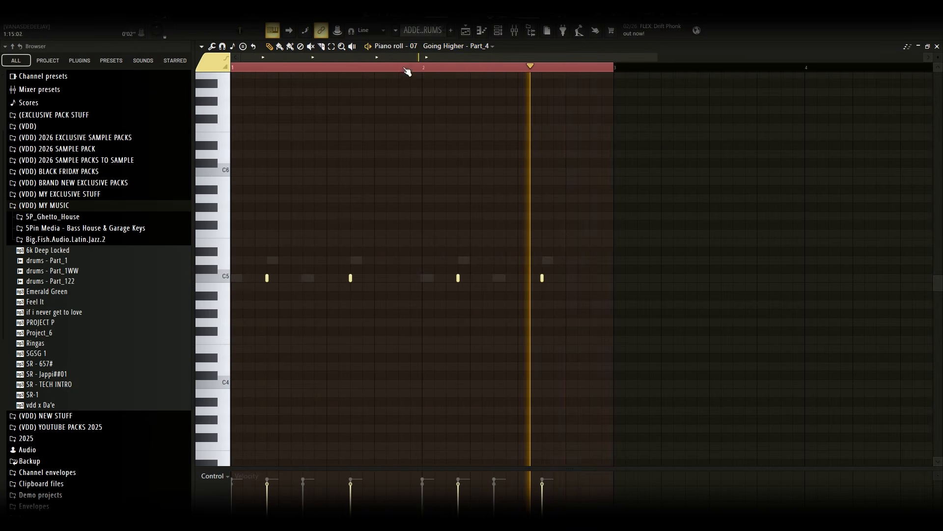
click(472, 47)
click(457, 280)
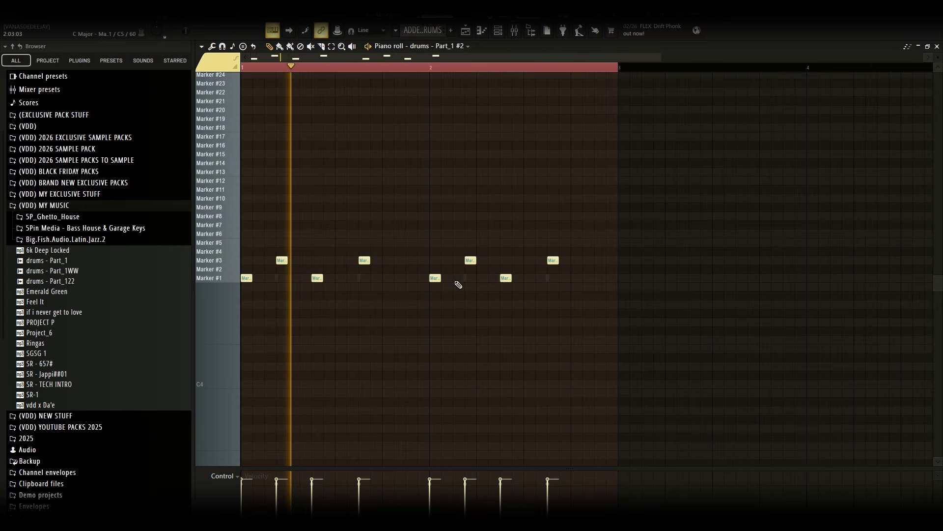
Open the mixer and select Insert 17
click(498, 32)
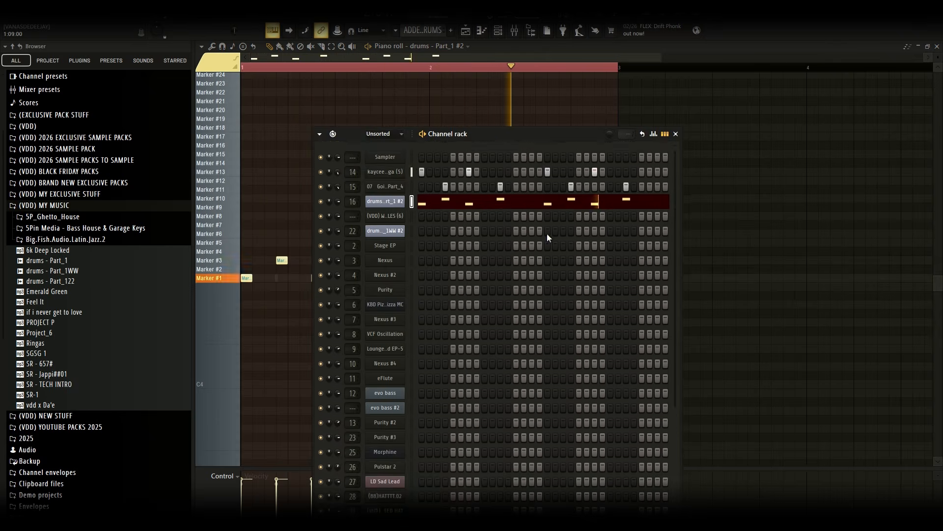
click(675, 133)
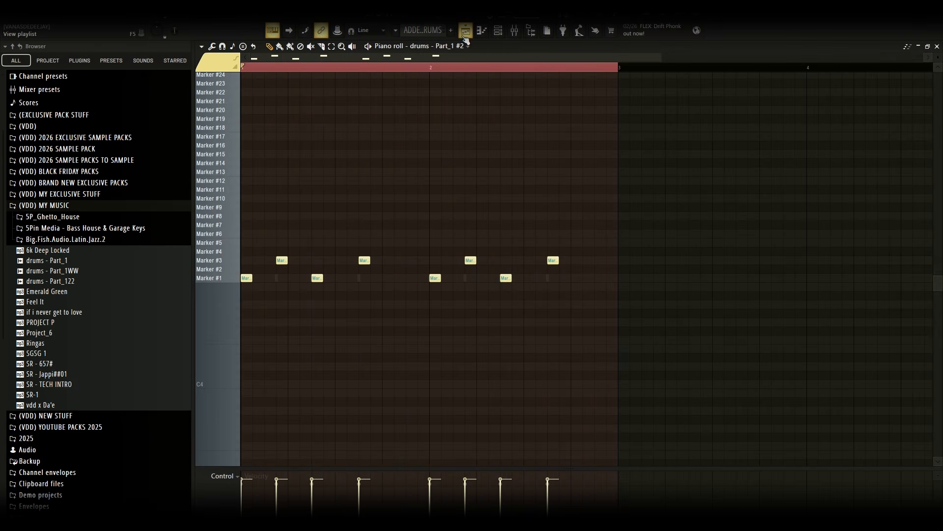
click(514, 36)
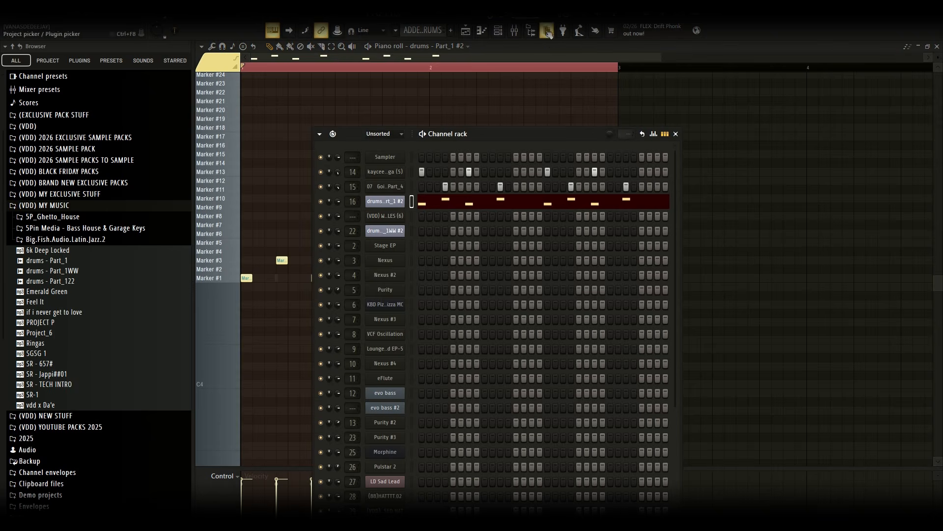
click(515, 34)
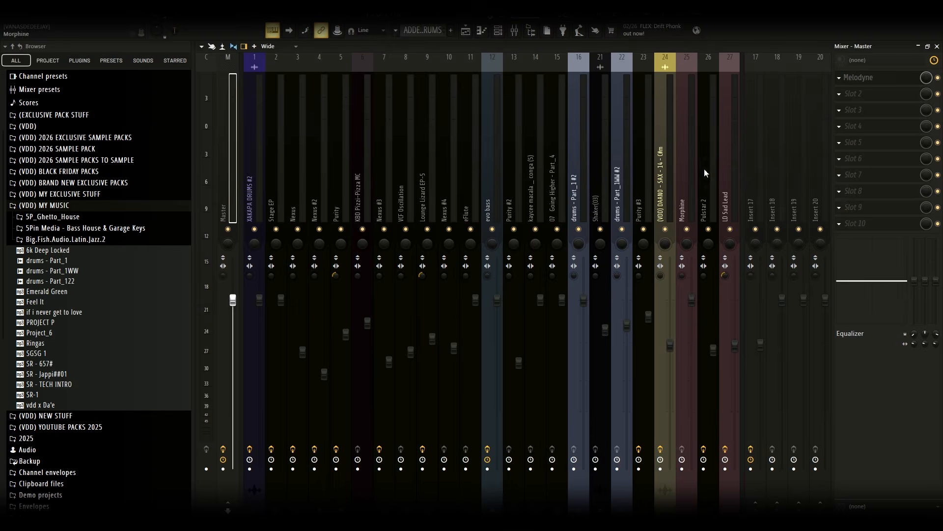
click(763, 187)
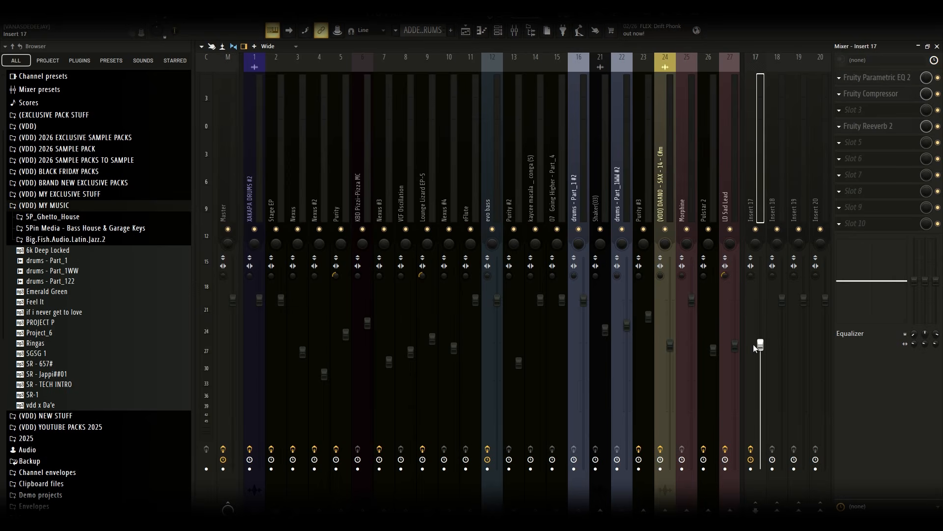
Load the Tight Drum Sizzle preset into Insert 17's Fruity Parametric EQ 2 and lower band 6 slightly
click(887, 79)
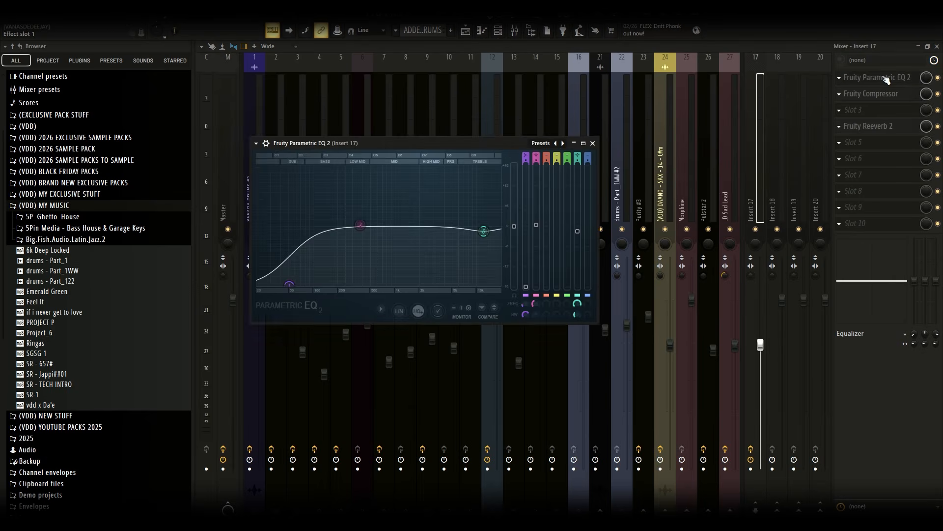
click(543, 144)
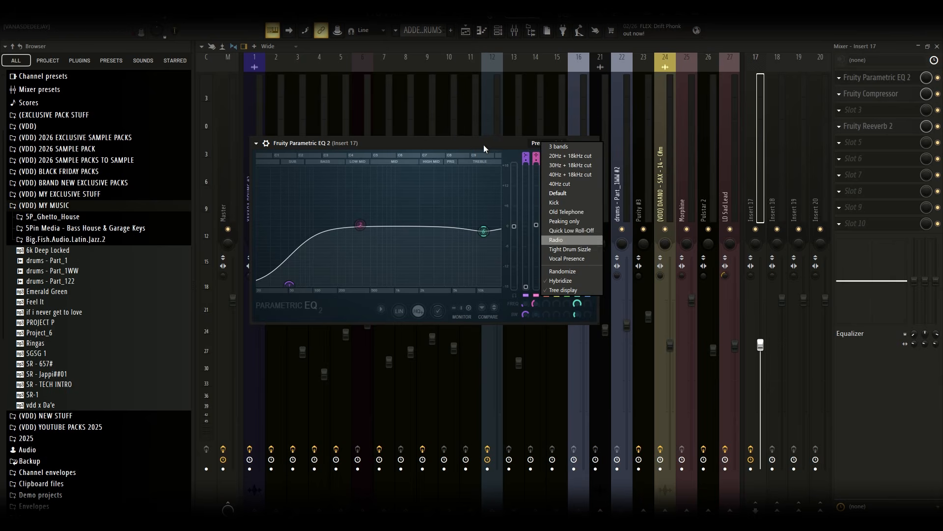
click(492, 238)
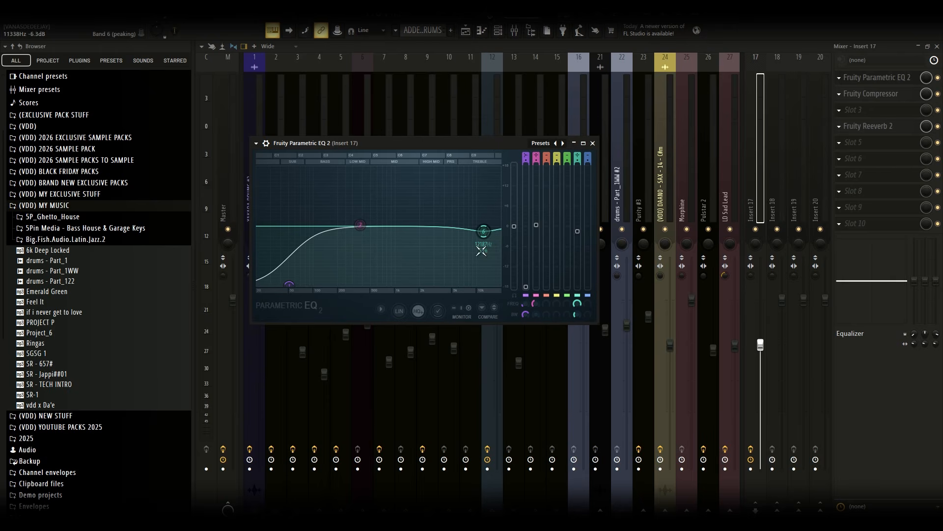
click(541, 143)
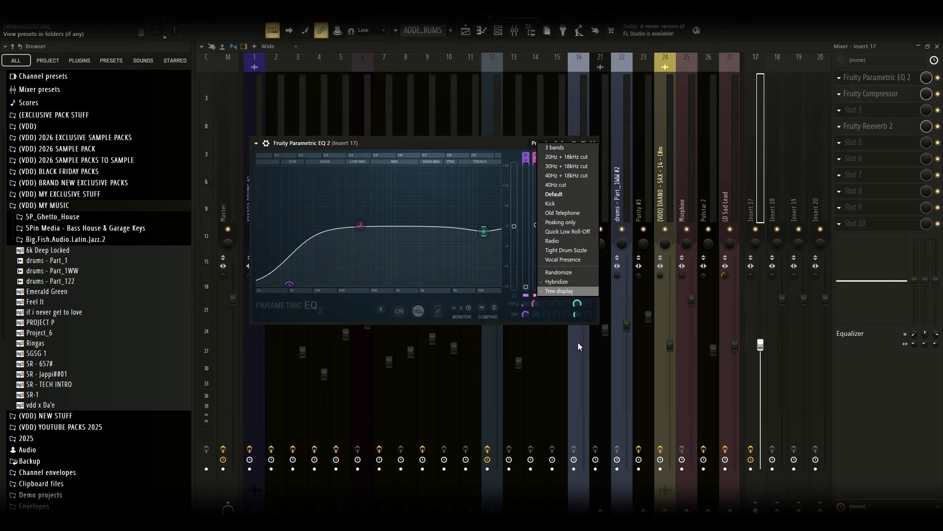
click(562, 252)
drag(485, 231, 483, 240)
click(593, 143)
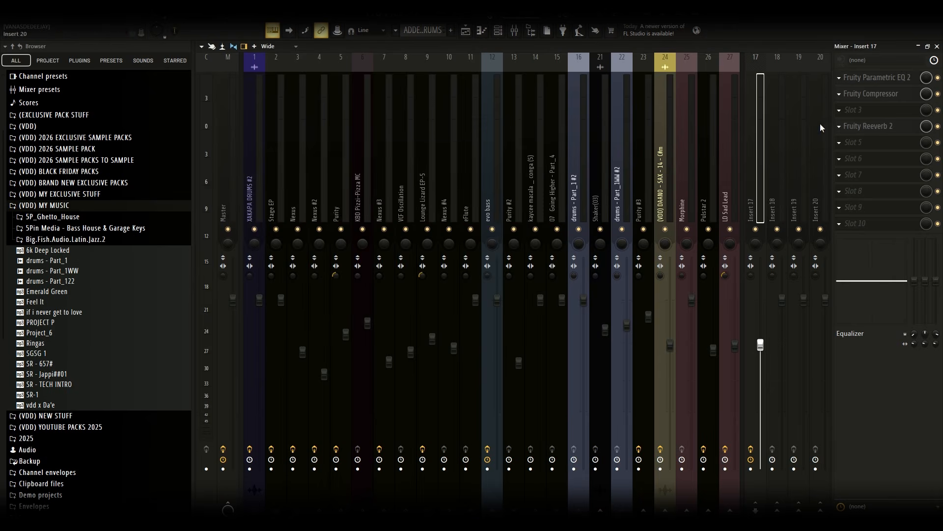
Load the Drums preset into Insert 17's Fruity Compressor
click(867, 96)
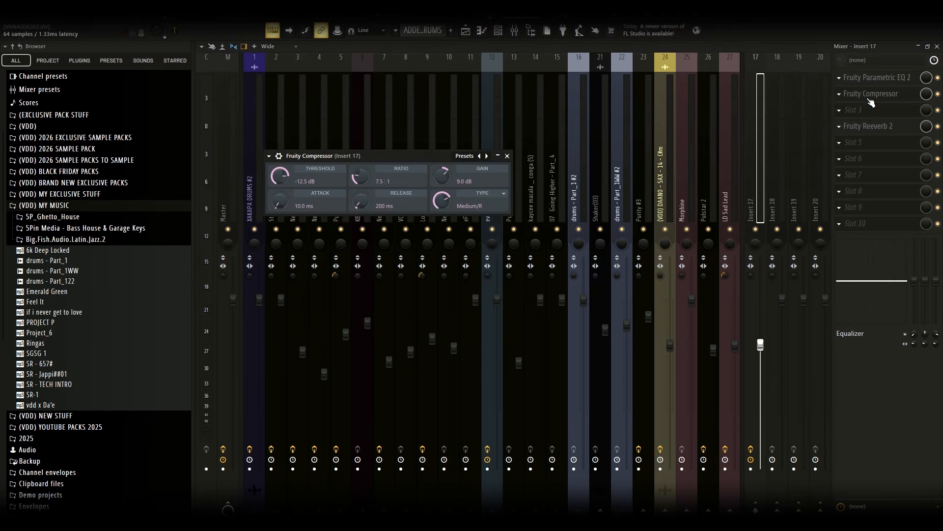
click(464, 161)
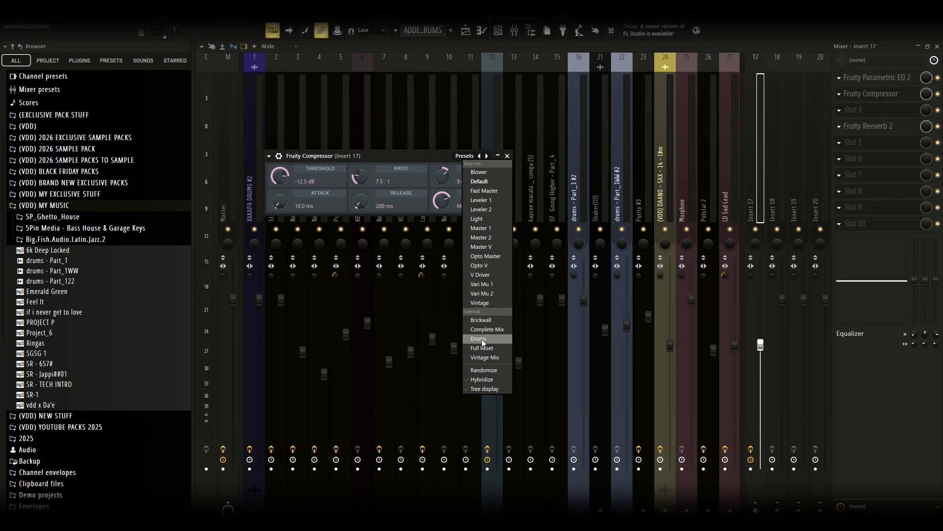
click(482, 294)
click(507, 155)
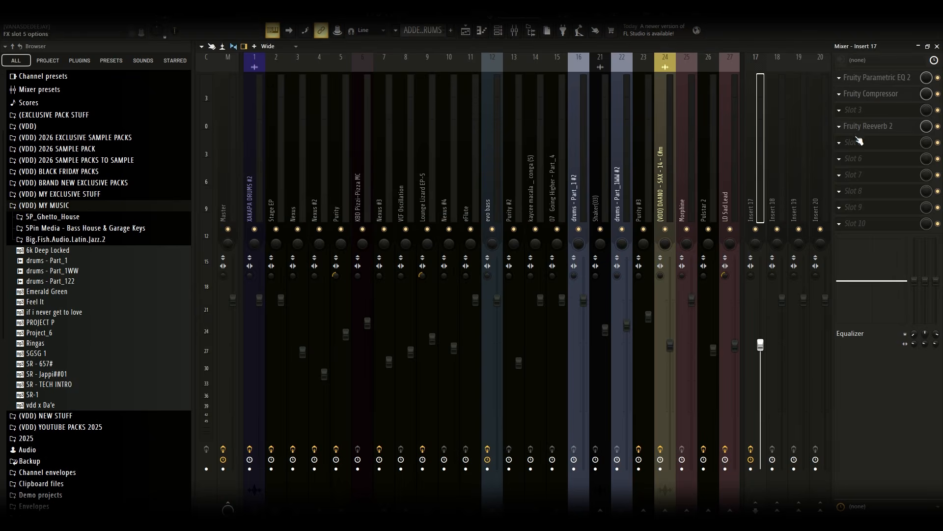
Inspect Insert 17's Fruity Reeverb 2 and close the mixer
click(865, 126)
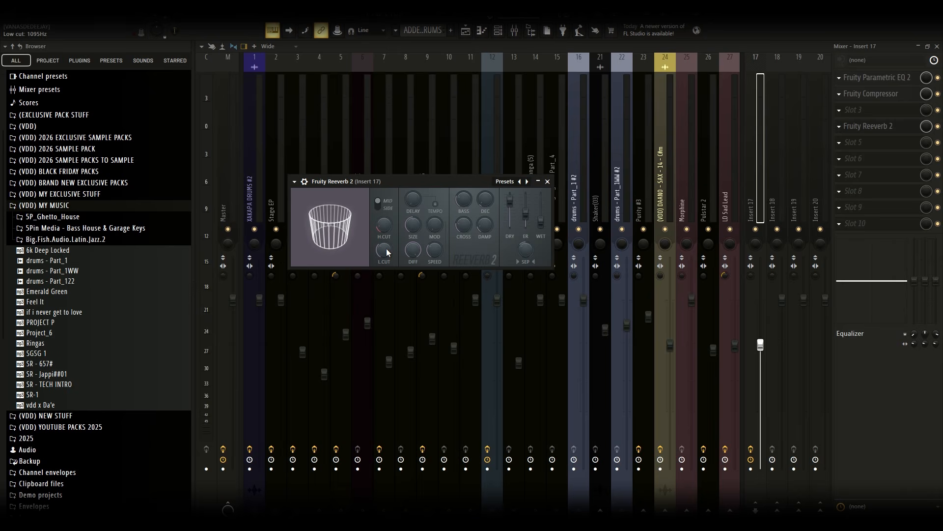
click(542, 183)
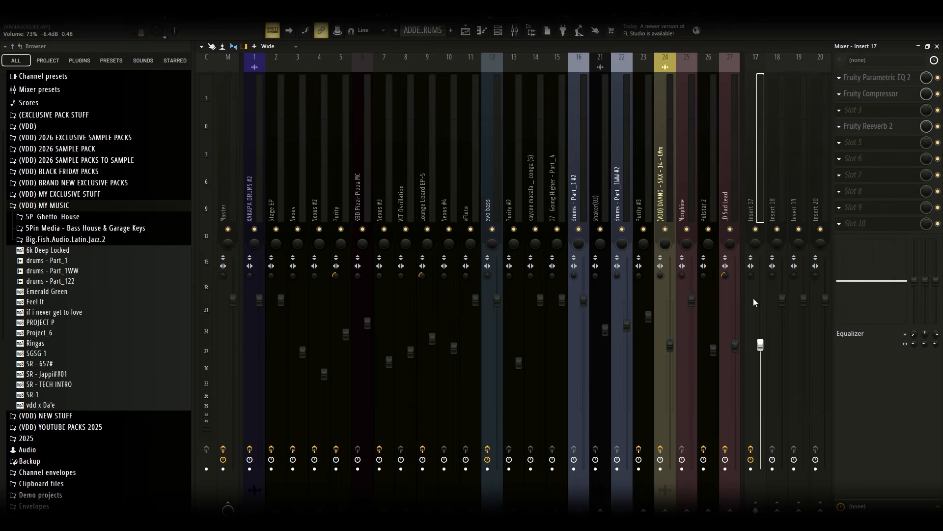
click(937, 45)
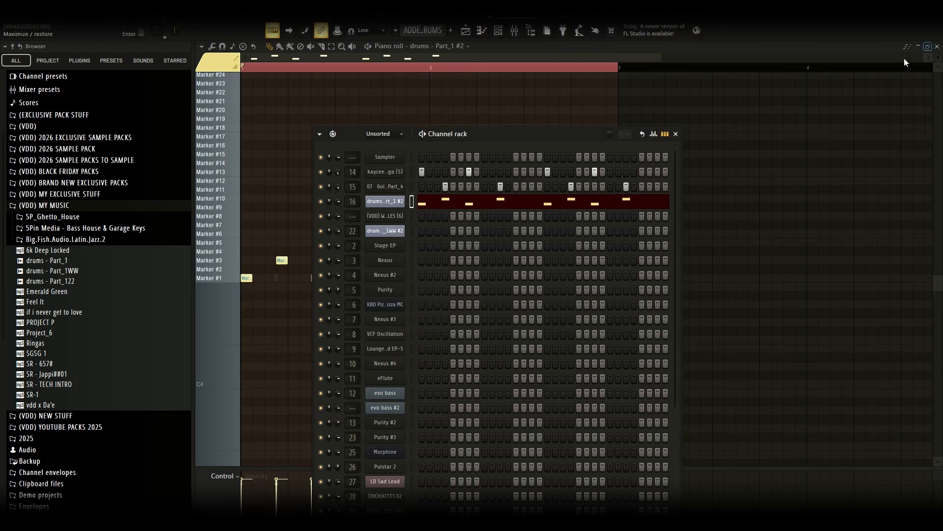
Return to the playlist, unmute Track 3 and inspect its Shaker(03) audio clip settings
click(523, 48)
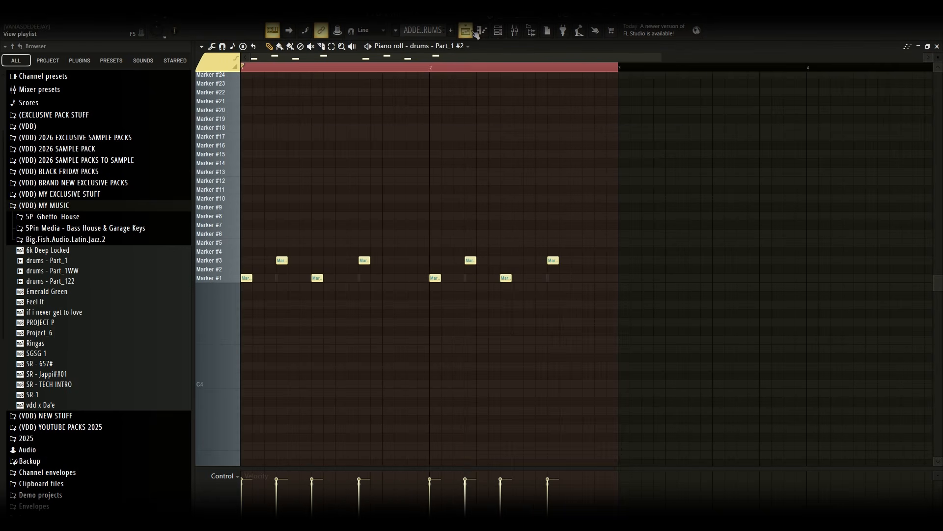
click(475, 31)
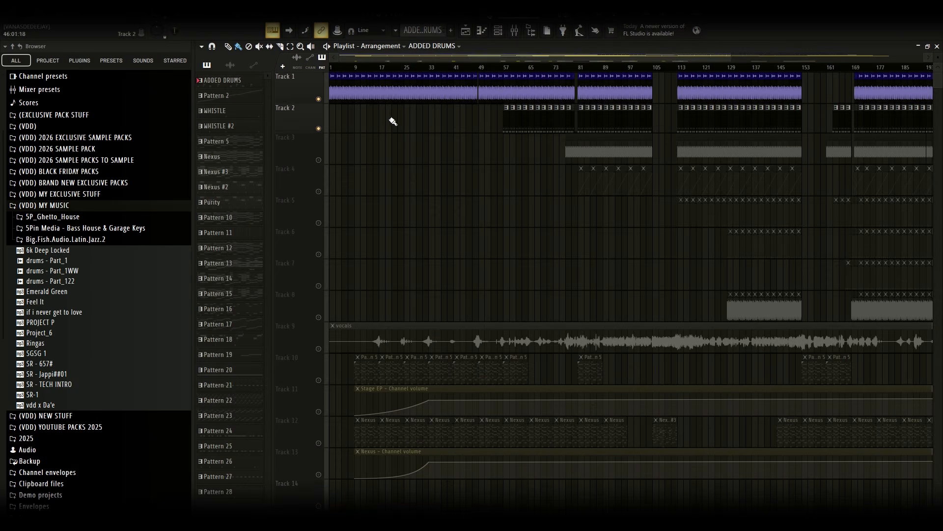
drag(320, 164, 317, 159)
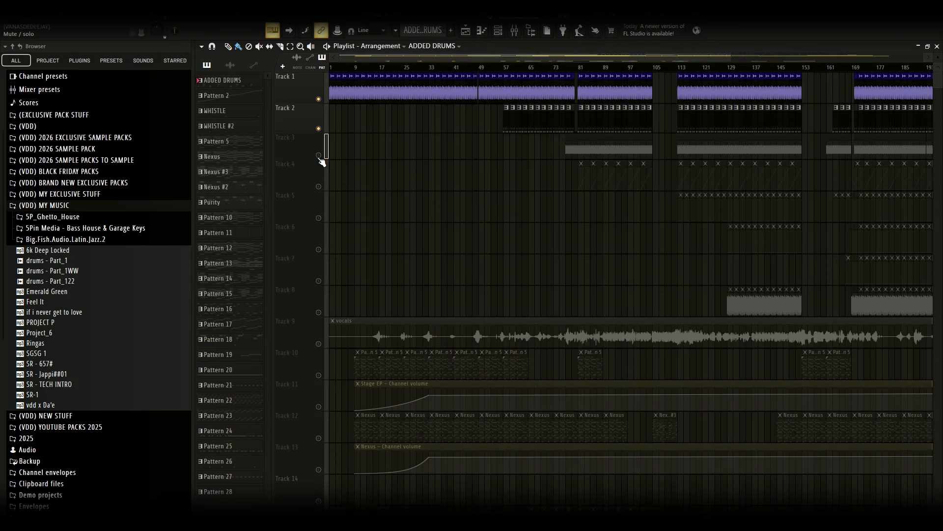
click(319, 155)
double_click(579, 150)
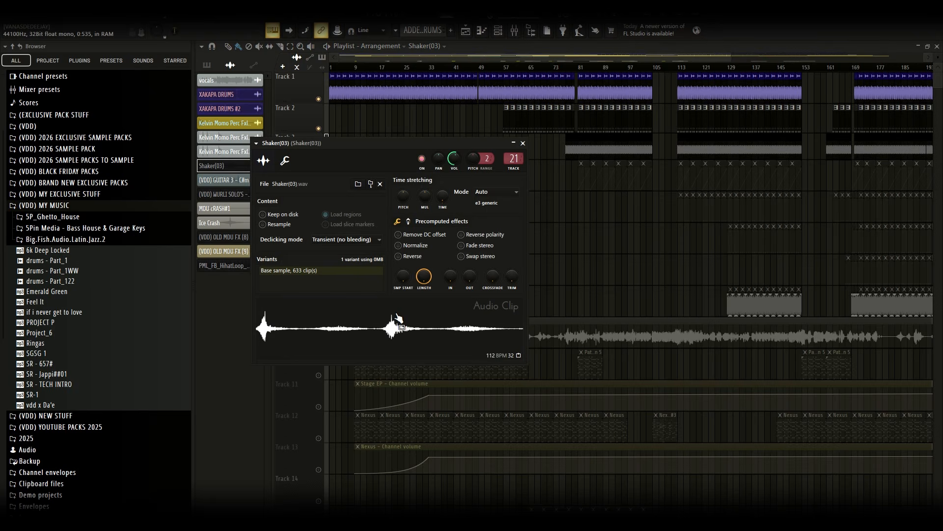
right_click(643, 261)
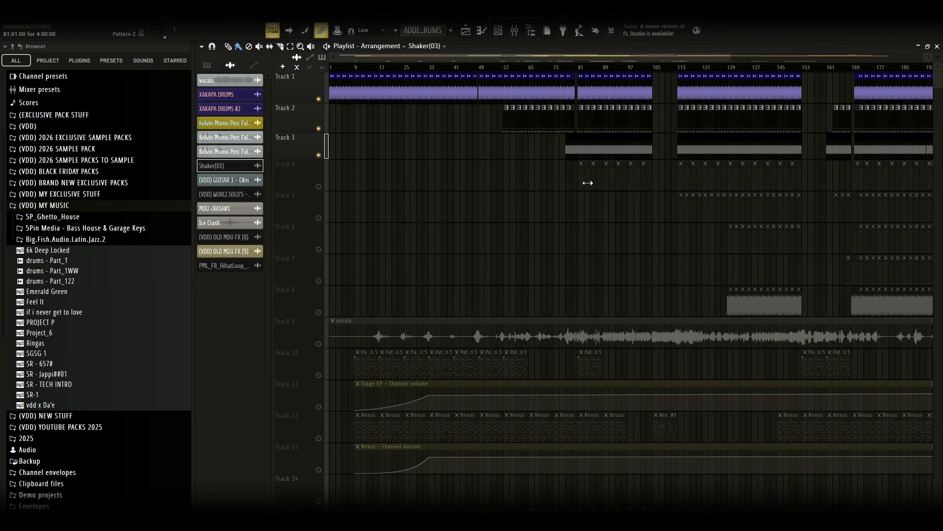
Open Track 4's drums Part_1WW #2 pattern in the piano roll and play it back
double_click(588, 183)
drag(522, 60, 134, 68)
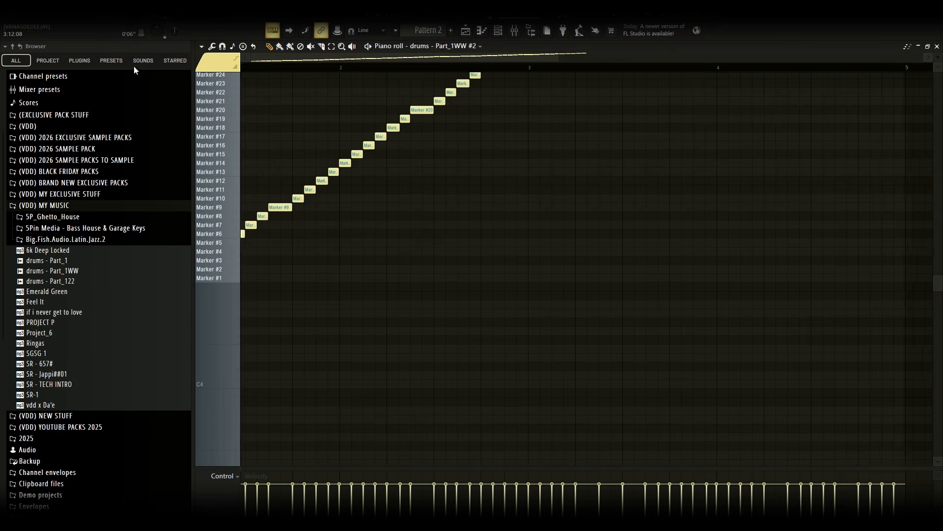
scroll(453, 256, up, 4)
key(space)
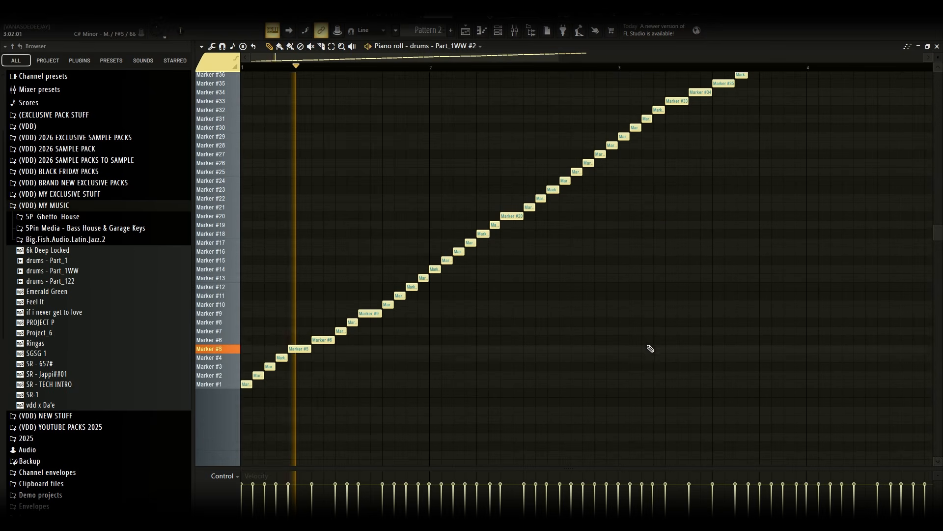
scroll(652, 337, up, 3)
scroll(653, 338, up, 3)
drag(560, 58, 787, 58)
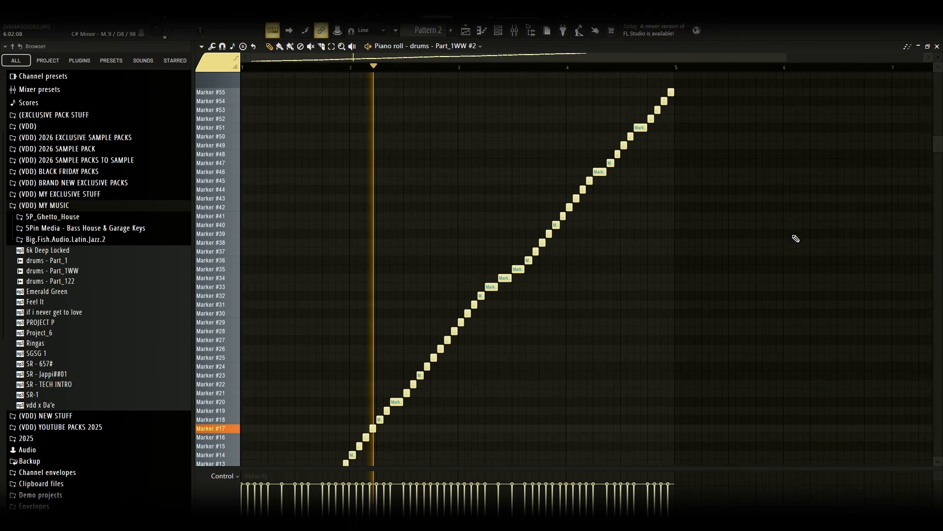
scroll(796, 238, down, 2)
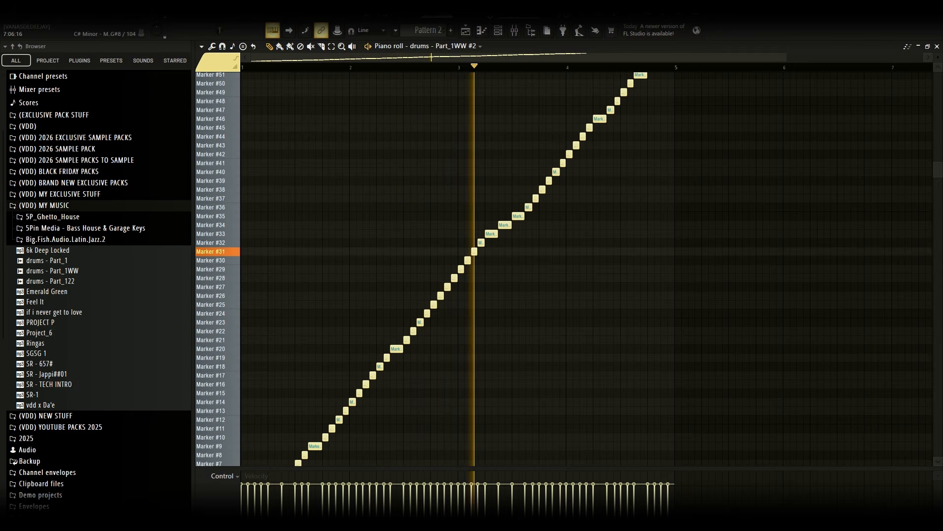
drag(938, 57, 939, 63)
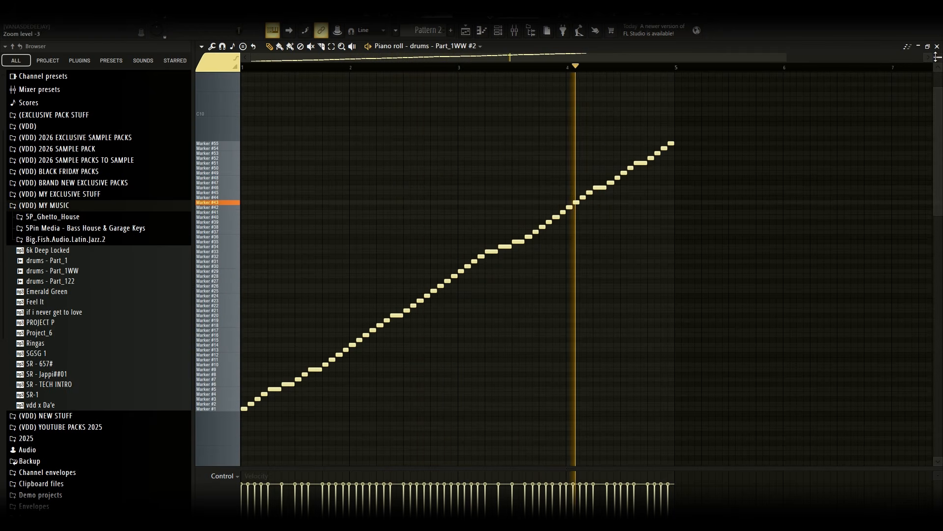
key(space)
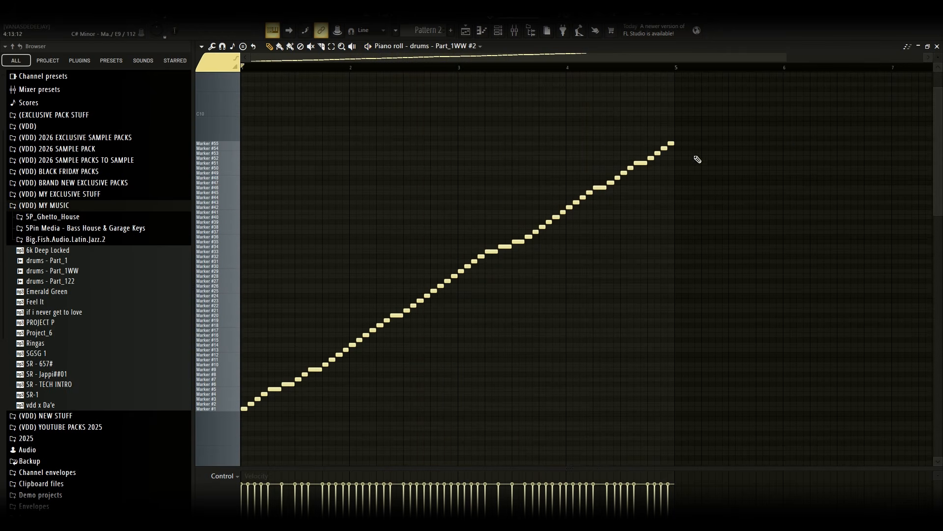
Back in the playlist, unmute Tracks 4 and 5
click(466, 31)
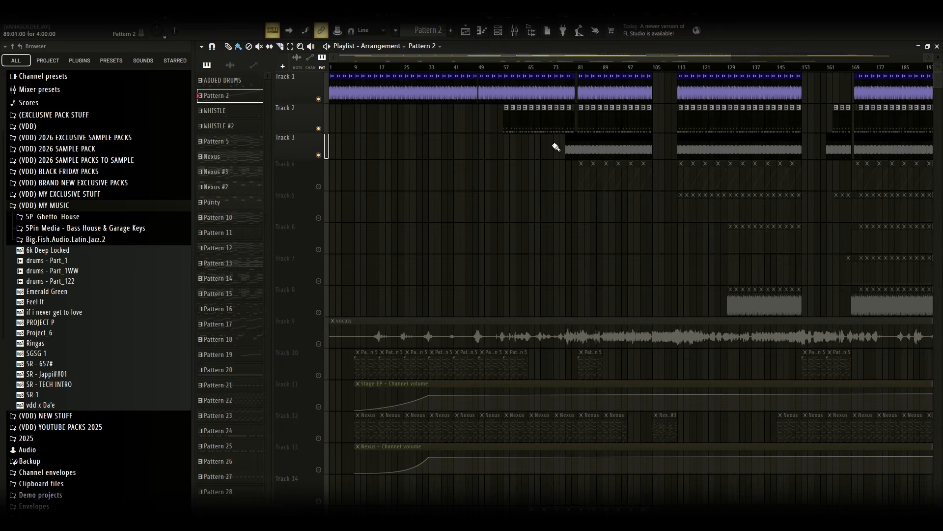
click(319, 187)
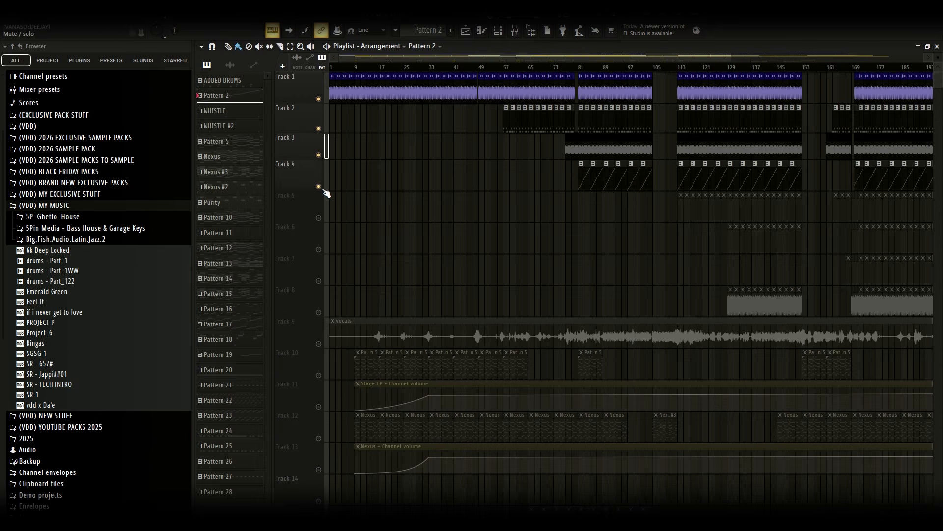
click(319, 218)
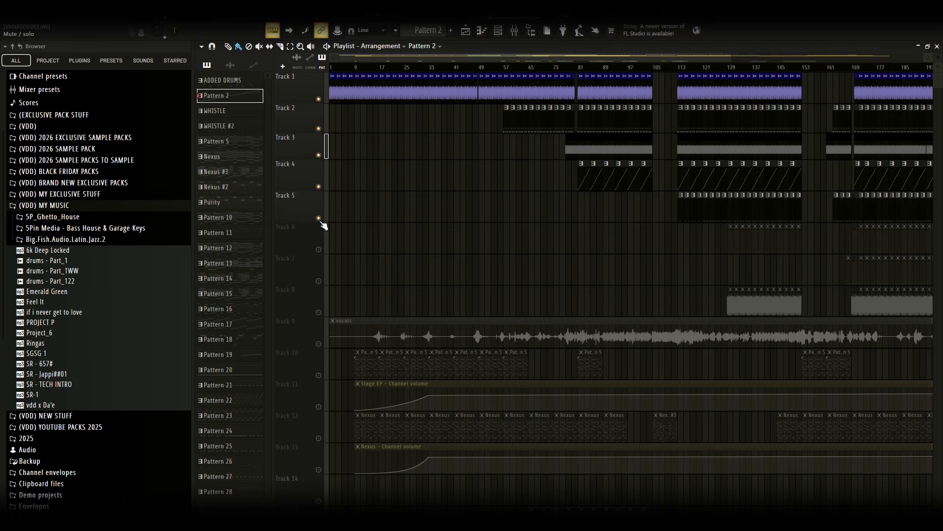
Open Track 5's WHISTLE pattern in the piano roll, target the (VDD) WHISTLES (6) channel and play it
double_click(707, 217)
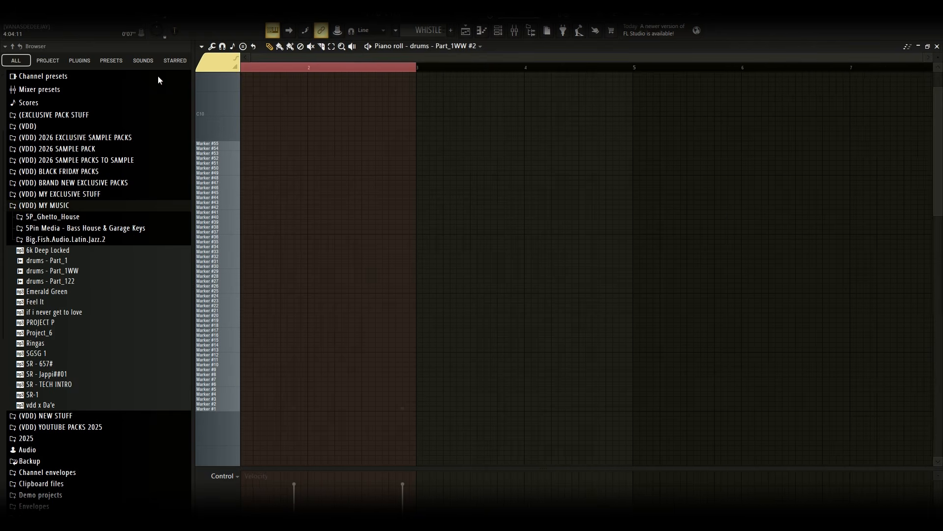
click(467, 47)
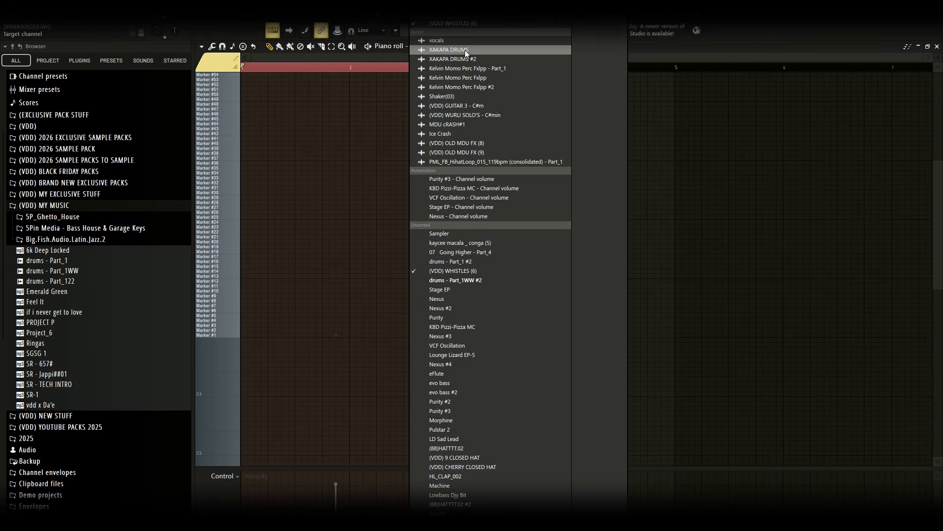
click(471, 271)
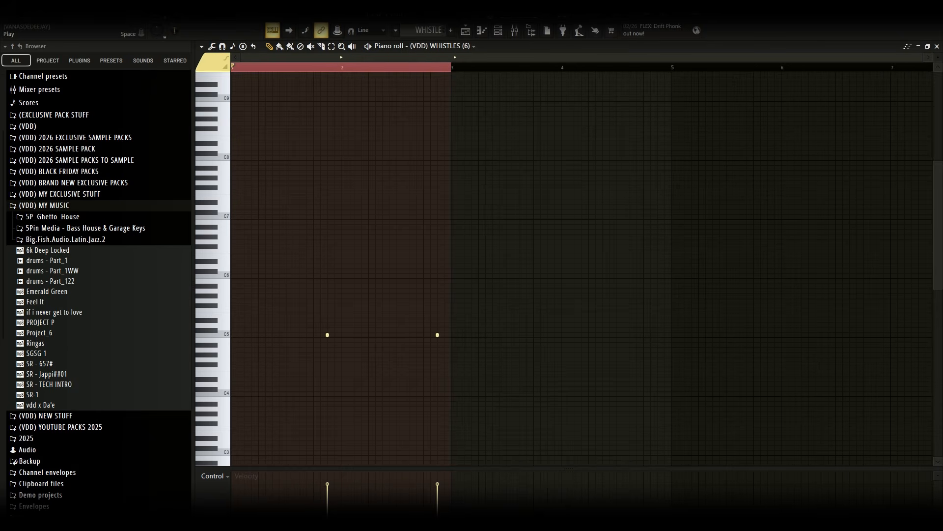
key(space)
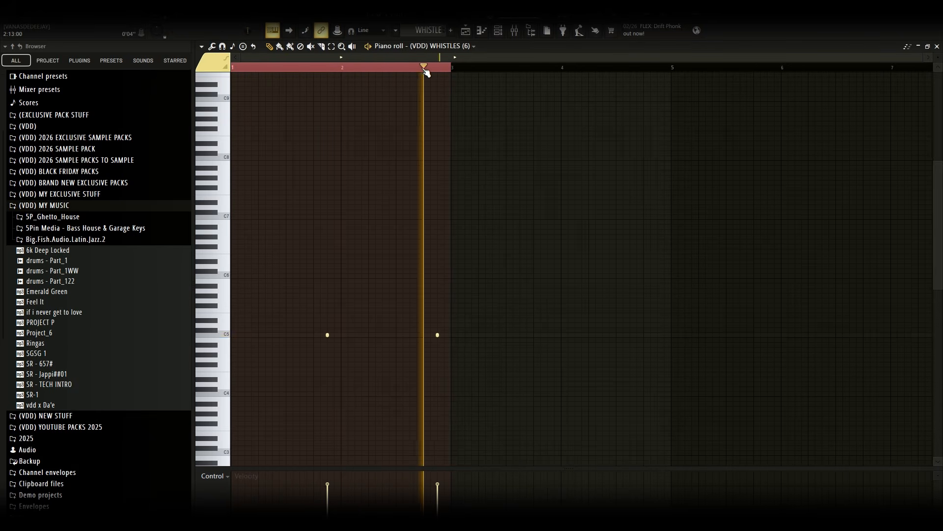
Open the WHISTLE #2 pattern from the playlist and play it from bar 2
key(F5)
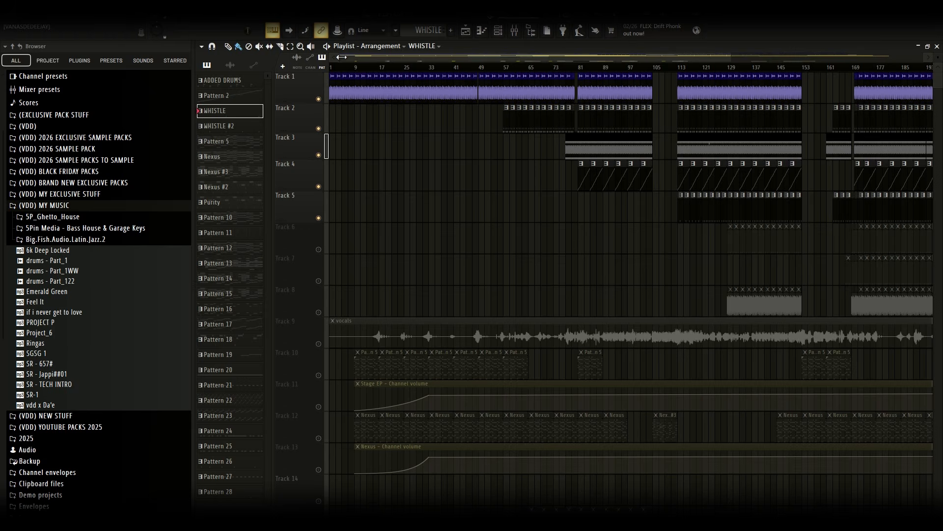
drag(341, 57, 530, 61)
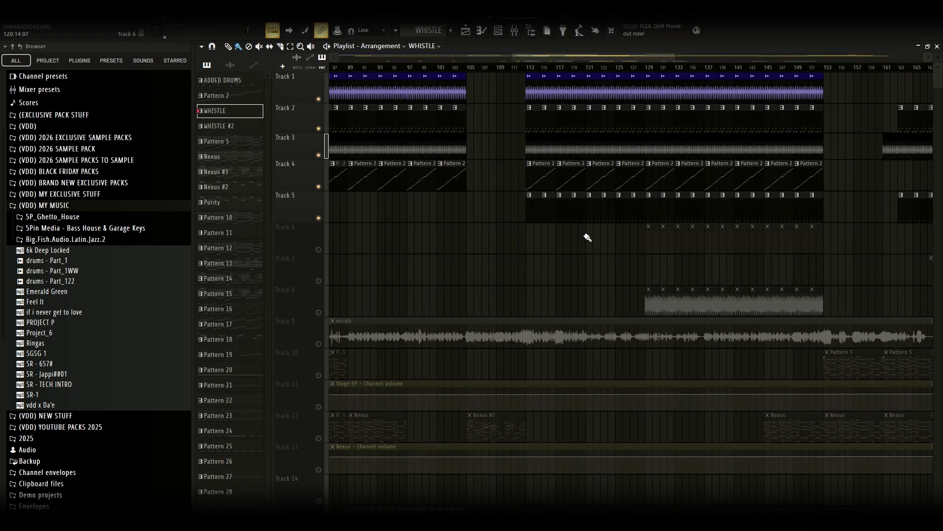
double_click(589, 205)
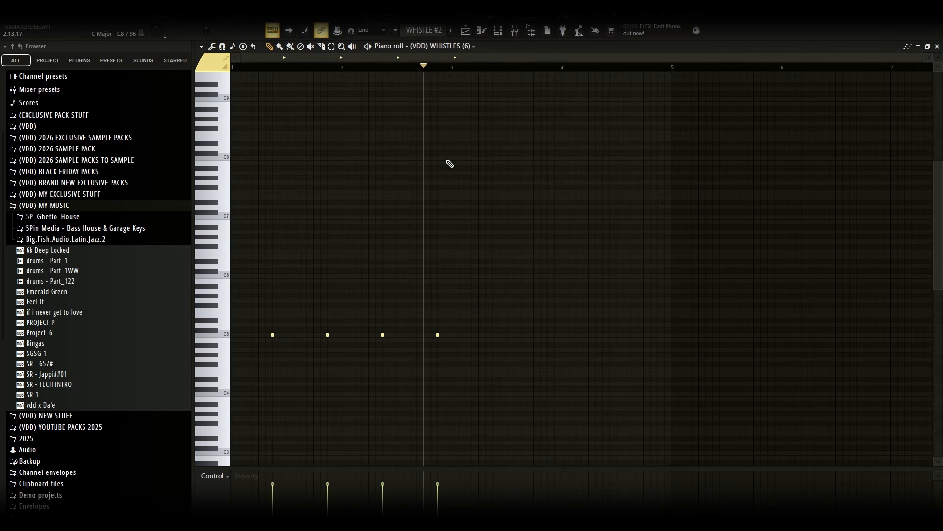
click(307, 67)
key(space)
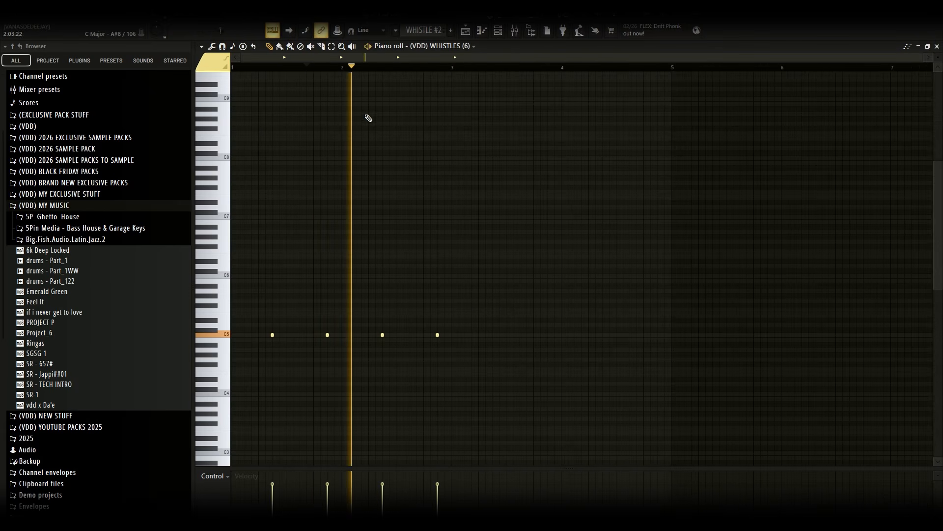
Unmute Track 6 in the playlist and open its Pattern 26 in the piano roll
click(466, 31)
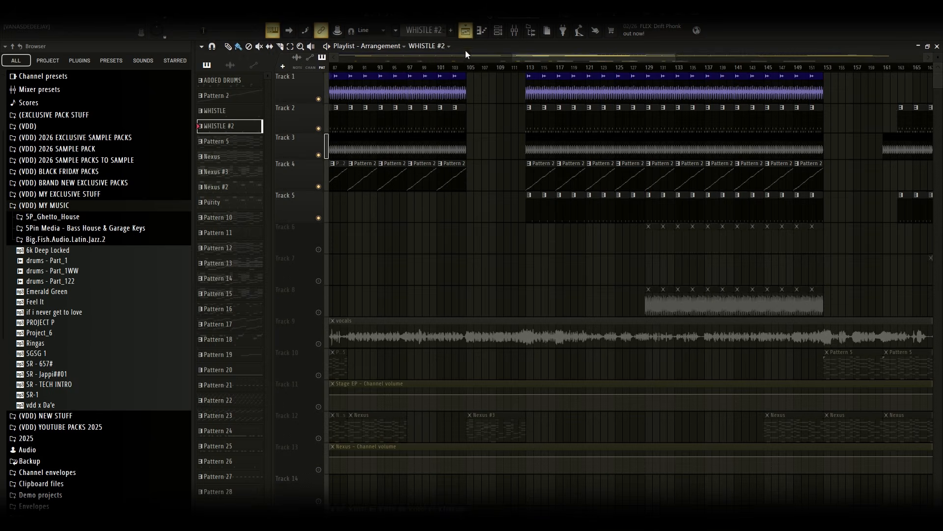
click(319, 250)
double_click(655, 243)
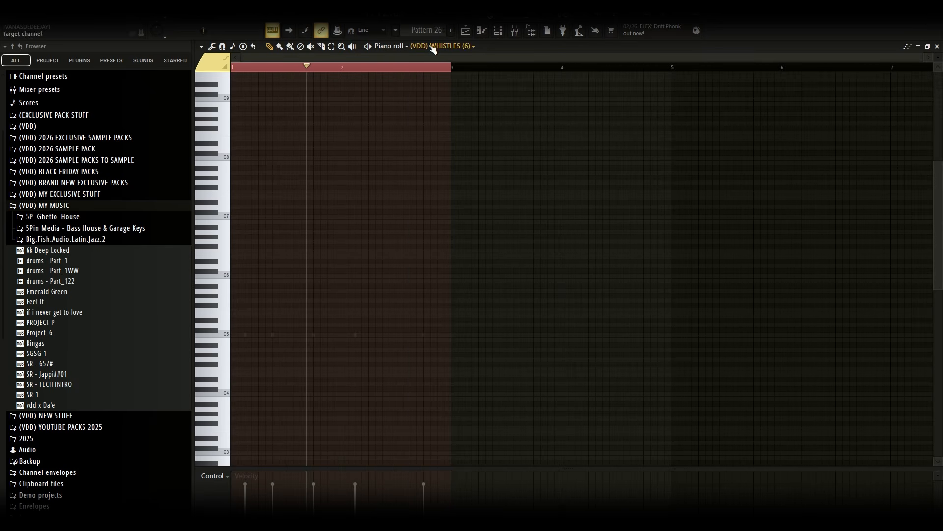
click(433, 45)
click(396, 358)
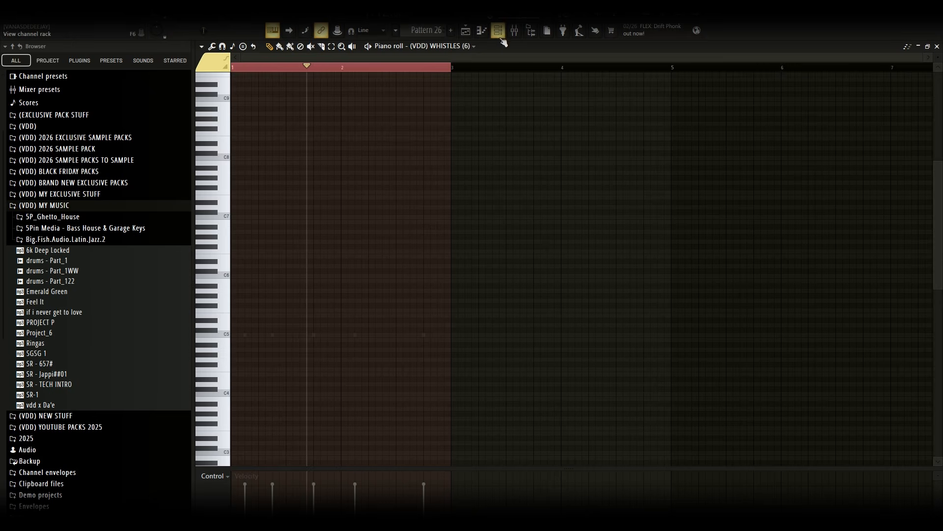
Open the channel rack and play the pattern while reviewing the channels
click(499, 30)
scroll(550, 441, down, 1)
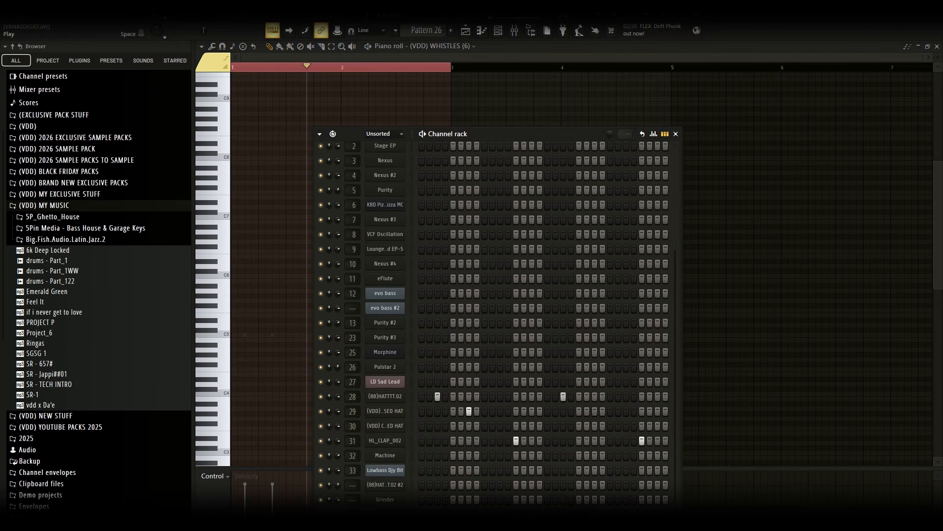
key(space)
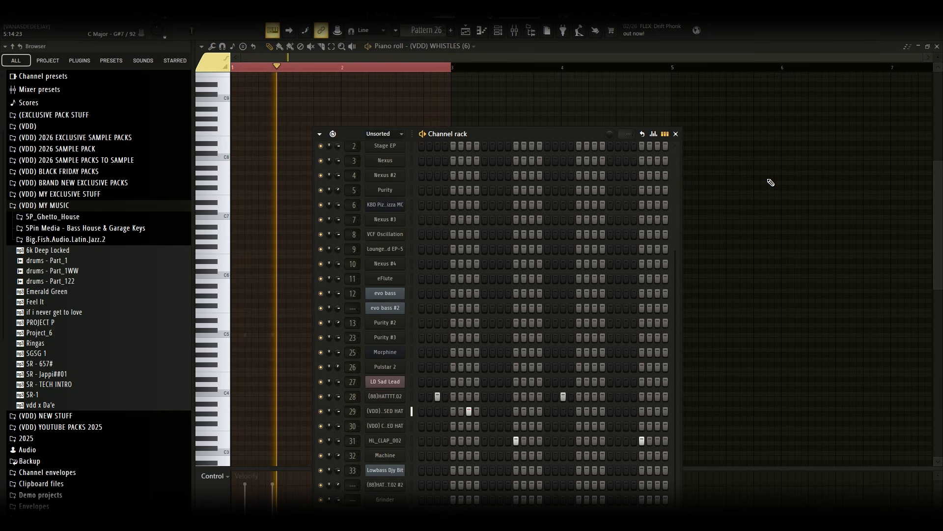
key(space)
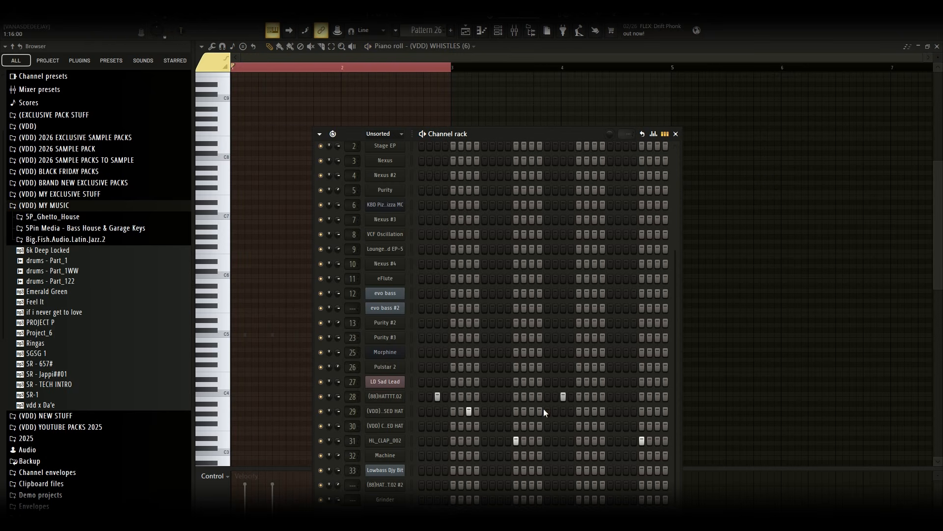
Inspect Insert 17's effect chain in the mixer, then close the mixer and channel rack
click(517, 30)
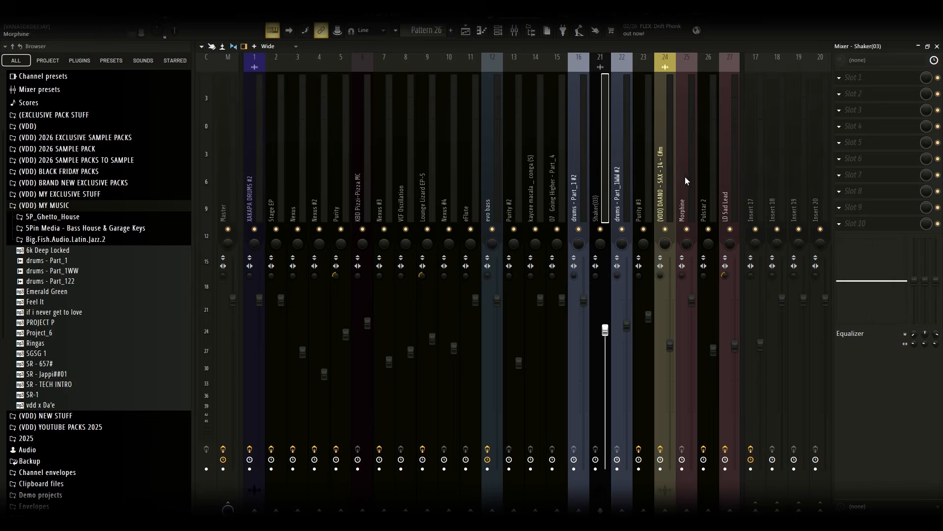
click(747, 155)
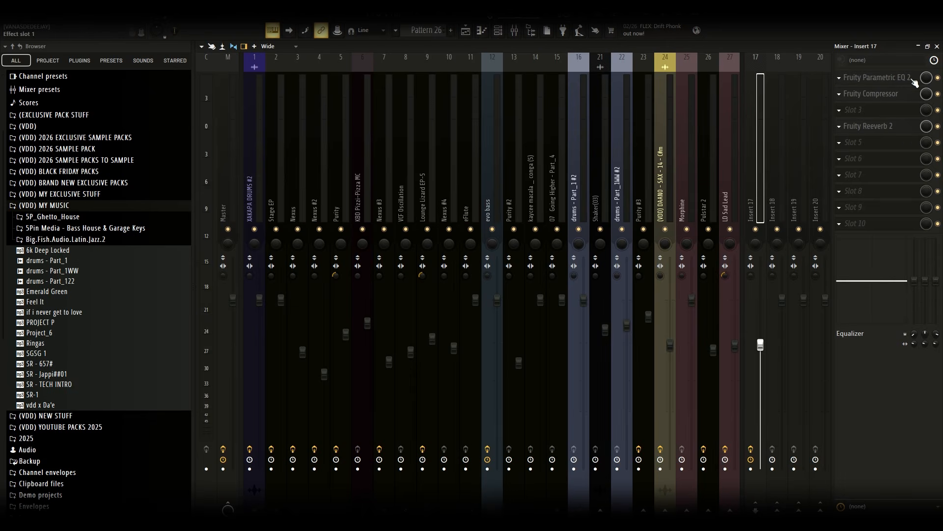
click(937, 47)
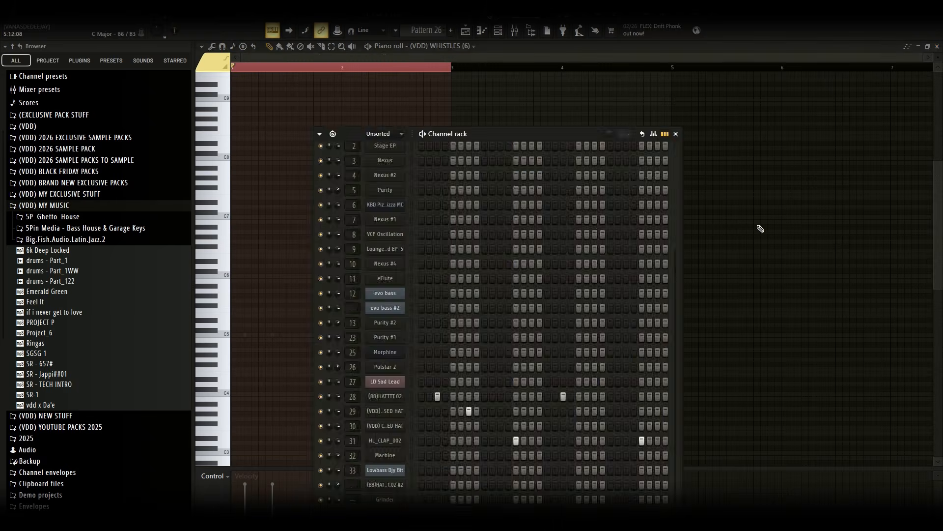
click(674, 135)
Unmute Track 8 in the playlist and open its PML_FB_HihatLoop audio clip settings
click(467, 31)
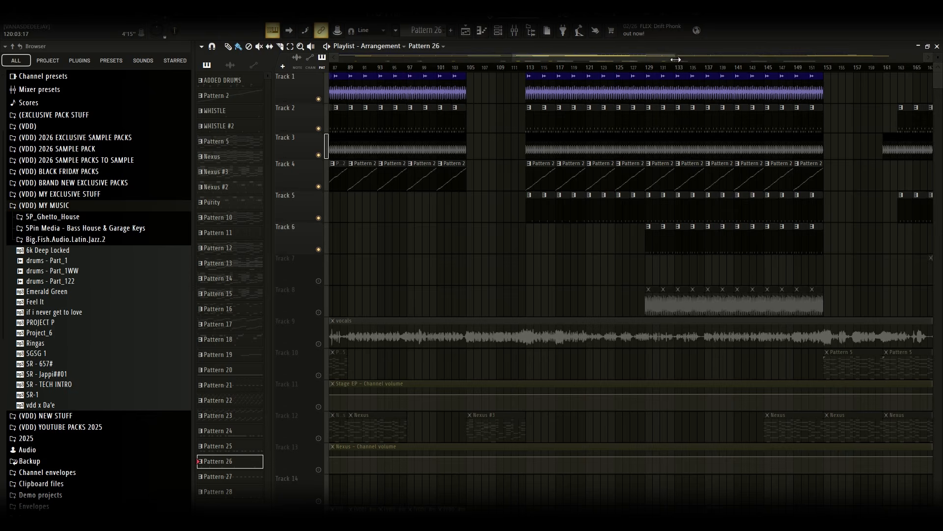
drag(676, 59, 741, 59)
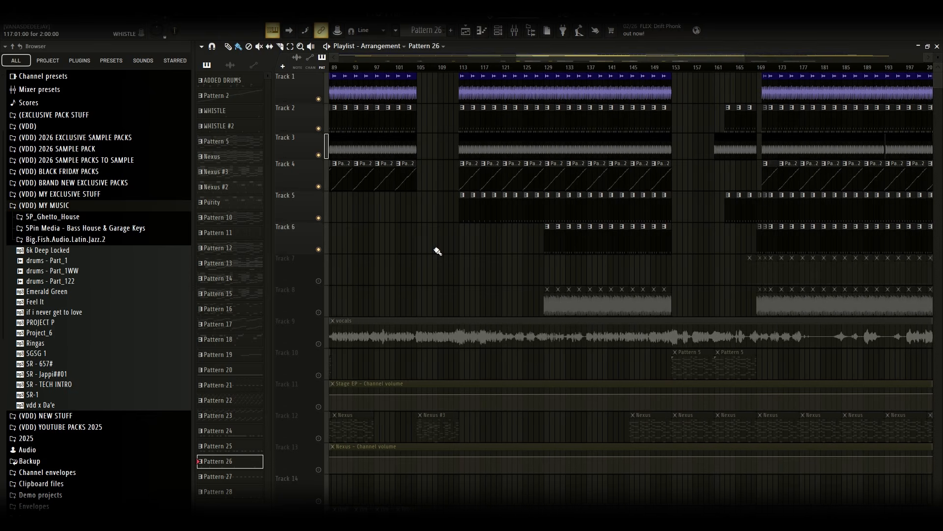
click(318, 312)
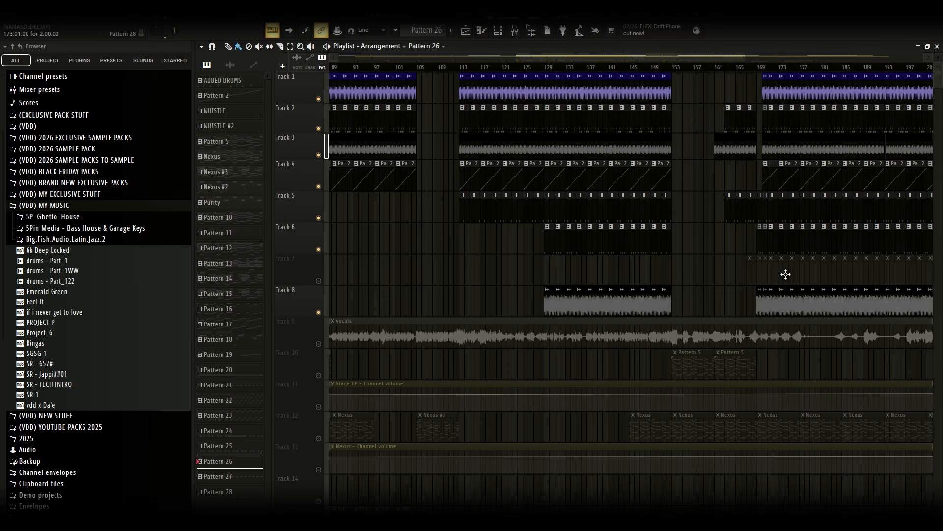
double_click(552, 306)
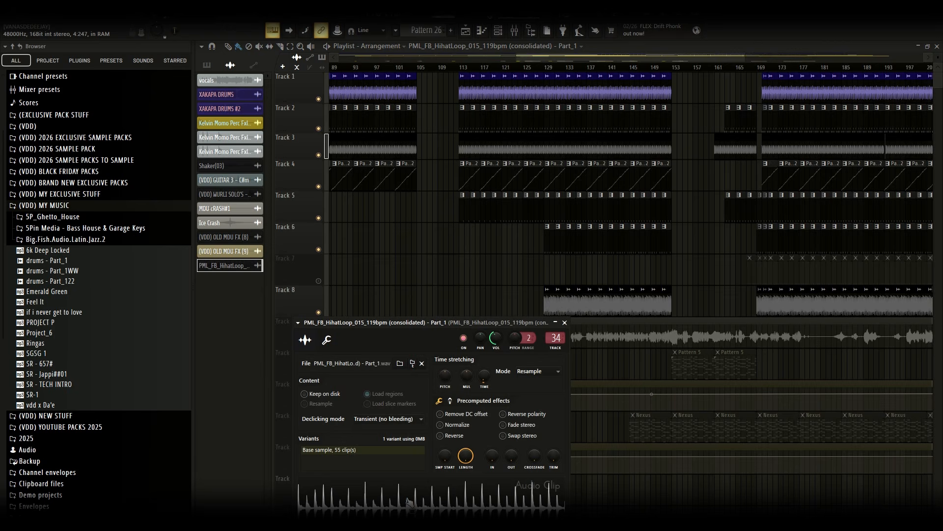
Unmute Track 7, open its Pattern 28 in the piano roll and switch to the (88)HATTTT.02 #2 channel
click(319, 281)
click(804, 281)
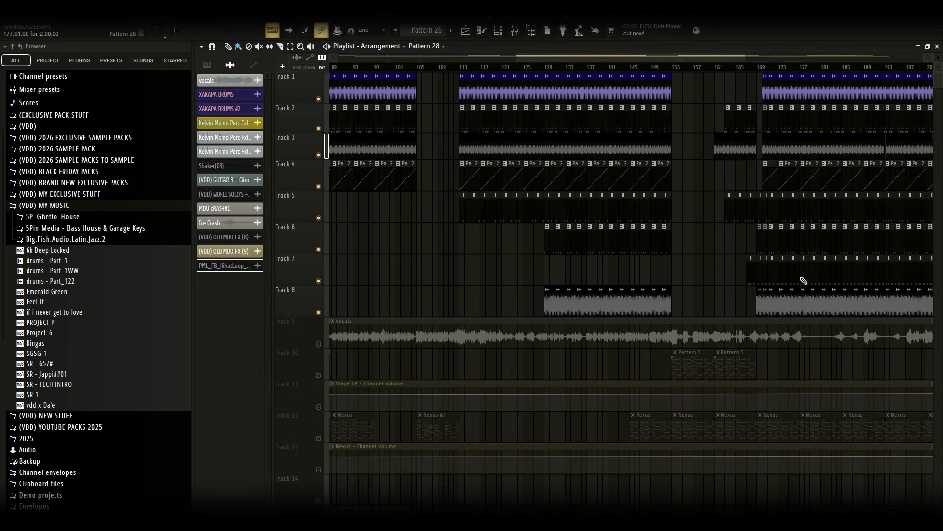
double_click(804, 281)
click(547, 47)
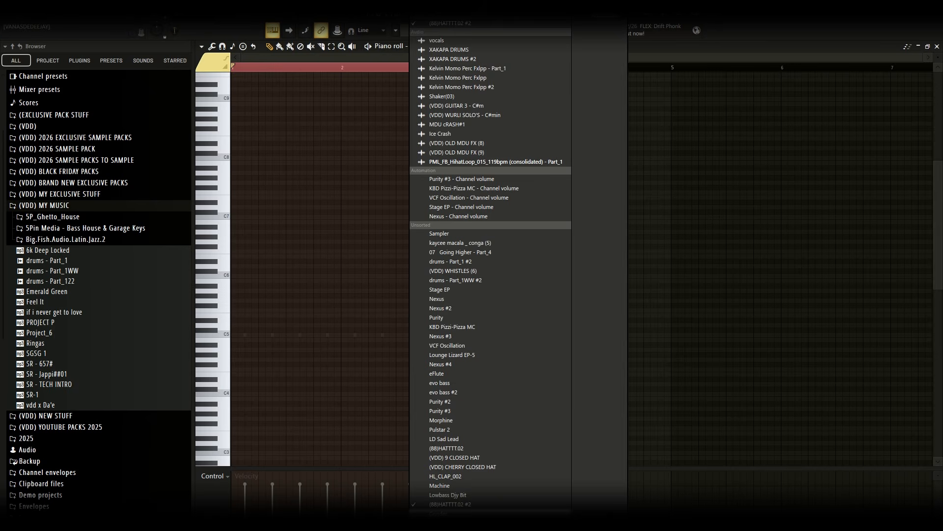
click(458, 505)
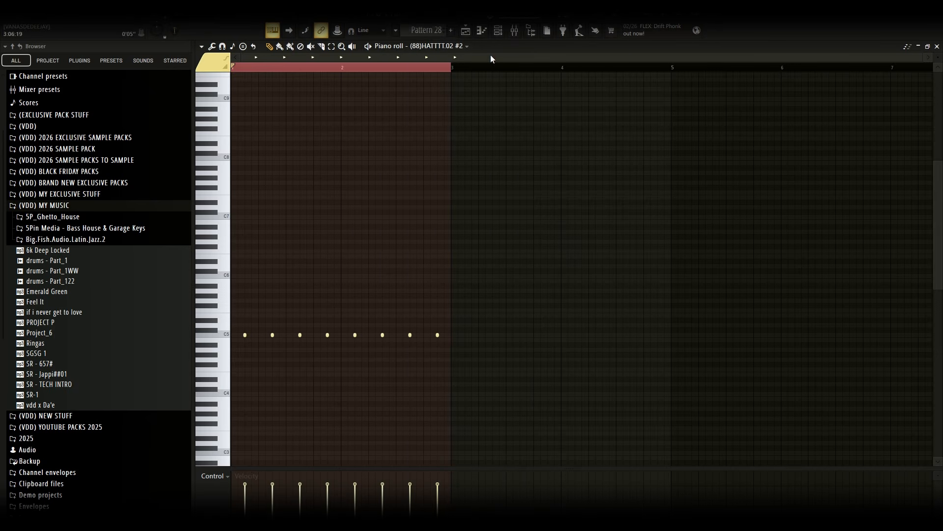
click(229, 24)
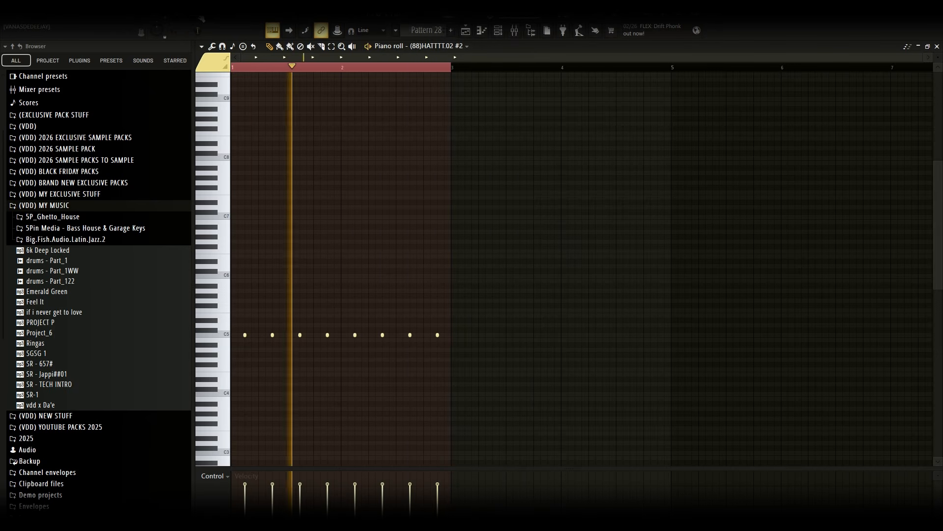
click(466, 30)
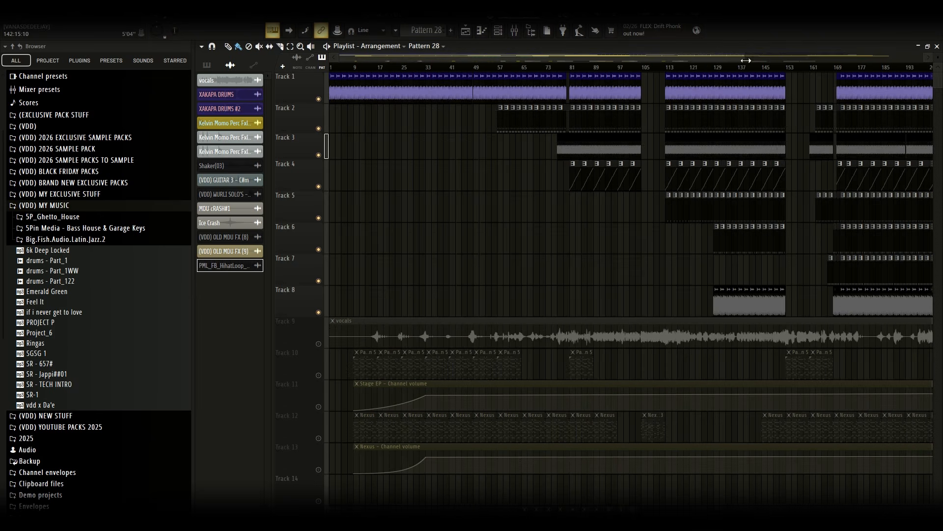
Unmute Track 10 and open its Pattern 5 in the piano roll
drag(745, 58, 941, 81)
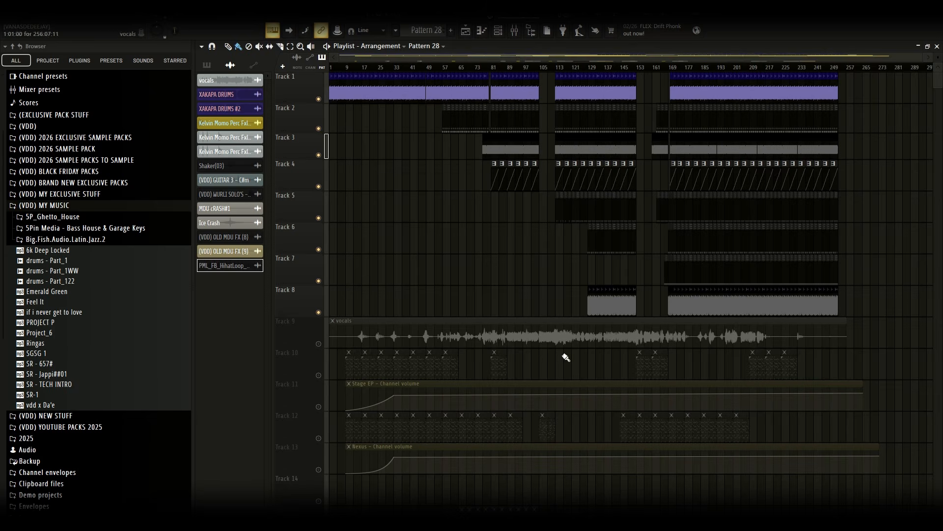
scroll(688, 230, down, 3)
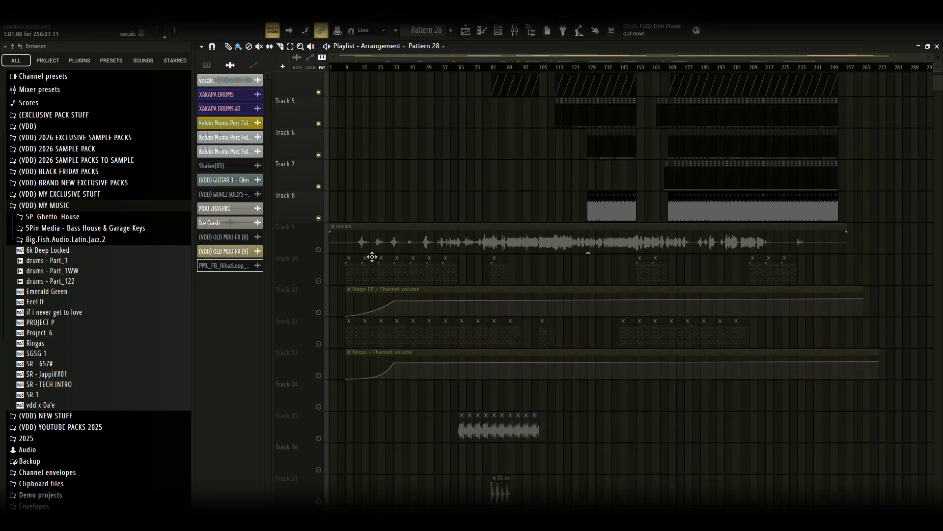
click(319, 250)
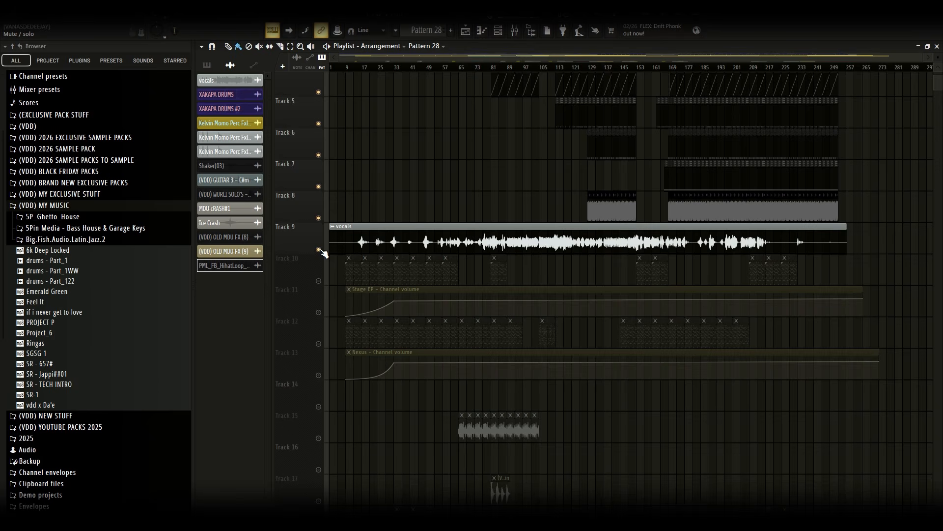
click(319, 250)
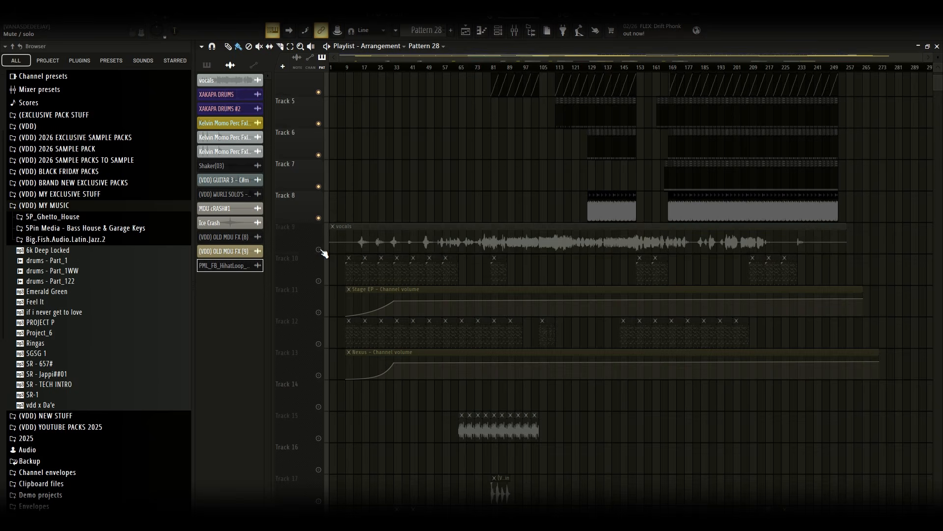
click(321, 281)
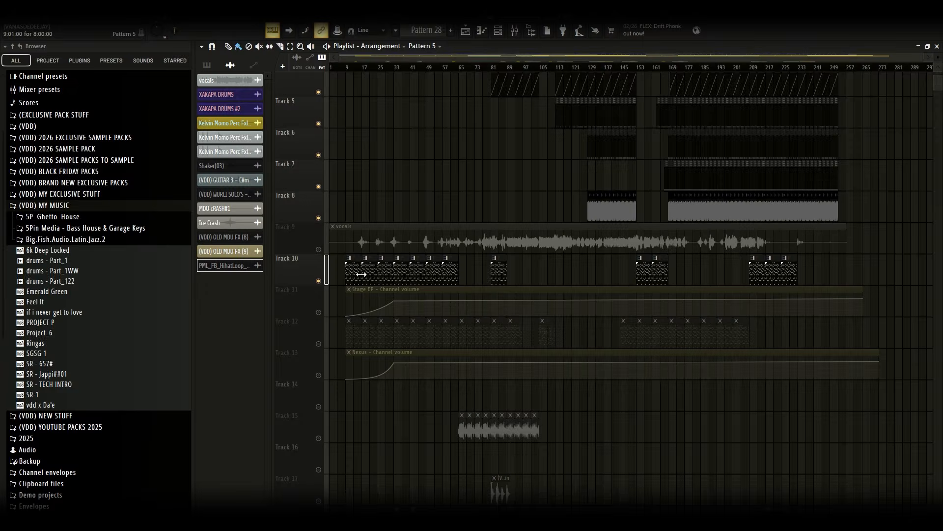
double_click(361, 274)
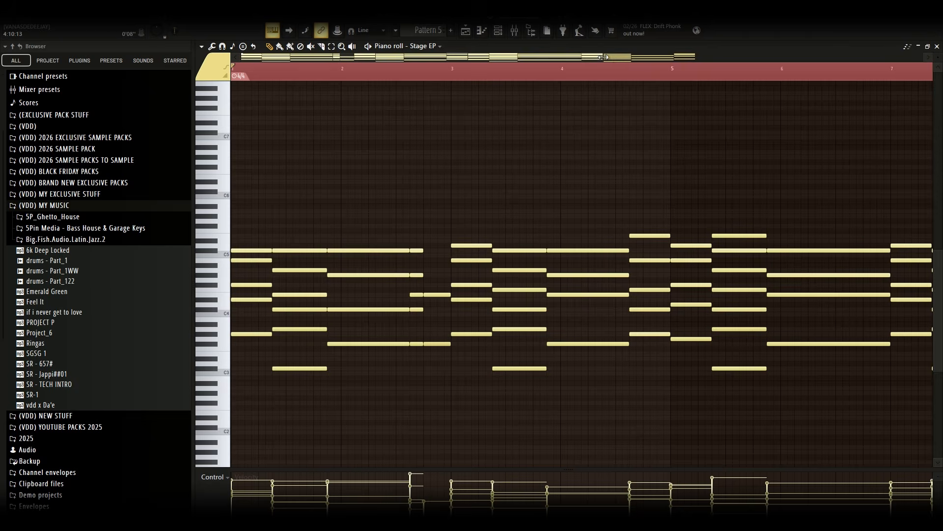
Open the Stage EP instrument from the channel rack to review its settings, then close it
scroll(827, 167, down, 2)
scroll(827, 168, down, 3)
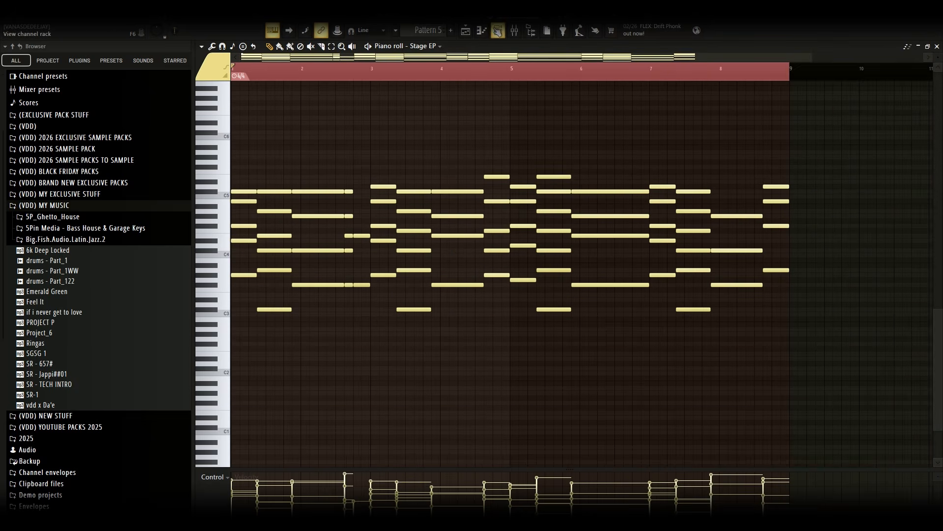
click(498, 30)
click(388, 247)
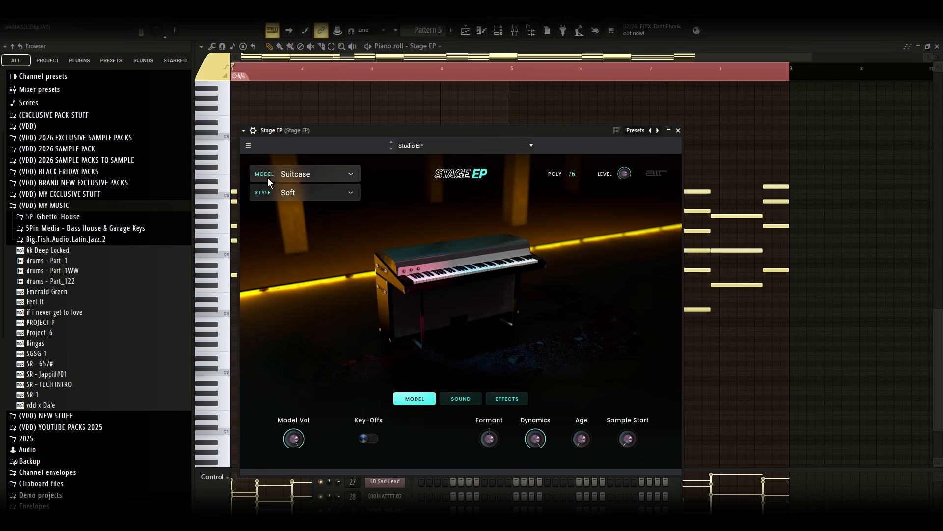
click(679, 131)
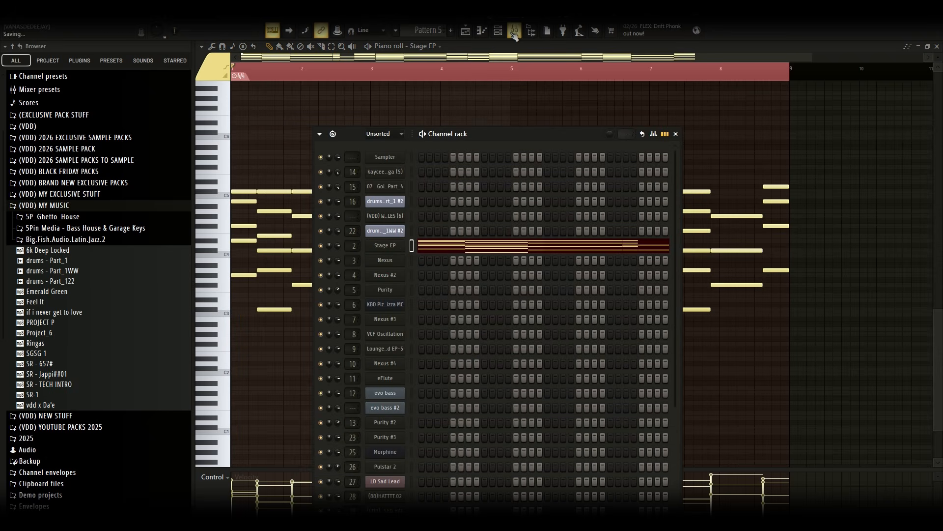
Inspect Stage EP's mixer insert effects, Fruity Parametric EQ 2 and ValhallaVintageVerb, then close them and play the pattern
click(515, 30)
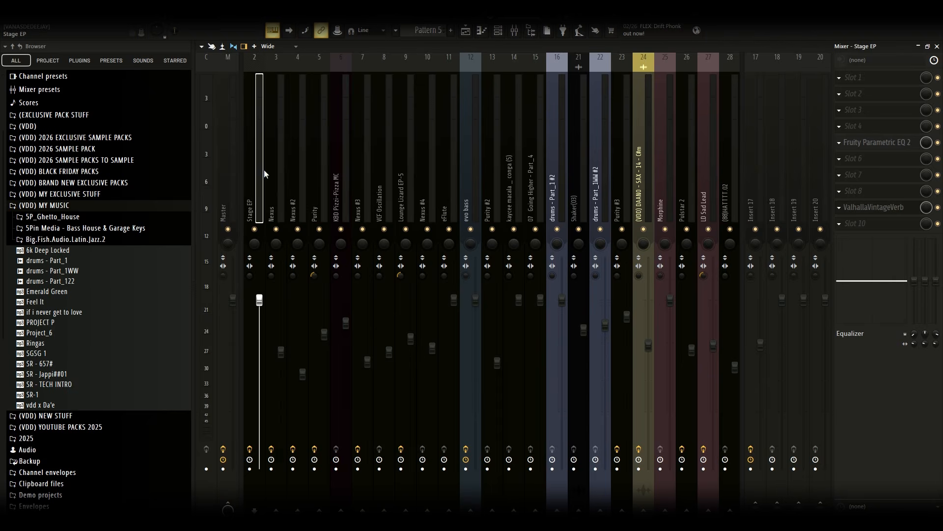
click(880, 143)
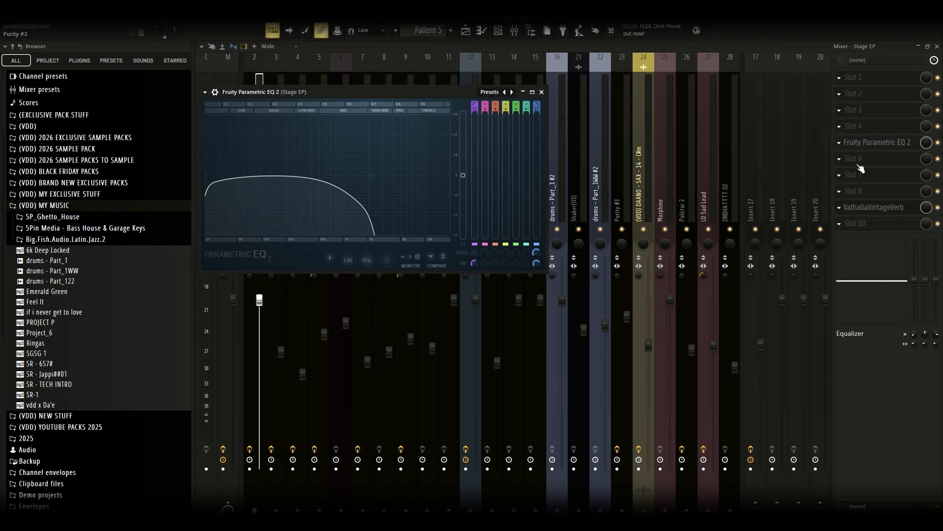
click(873, 207)
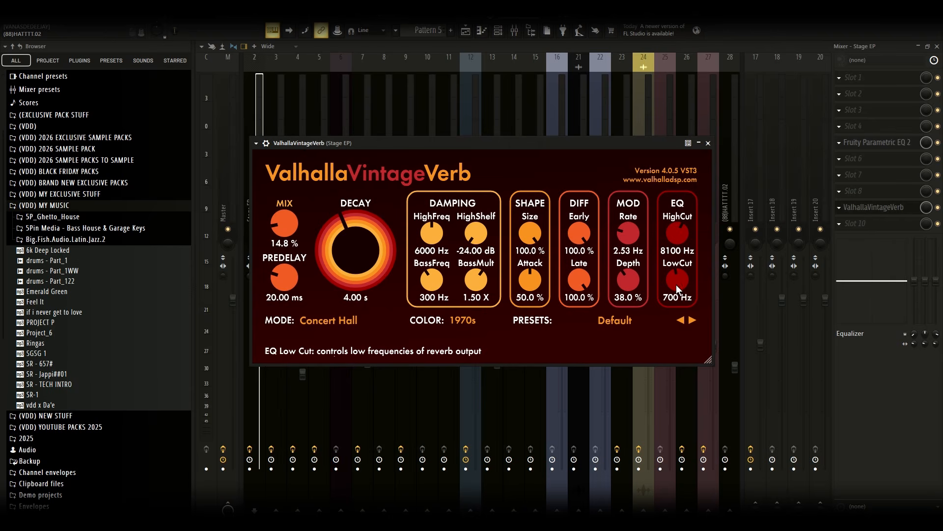
click(709, 143)
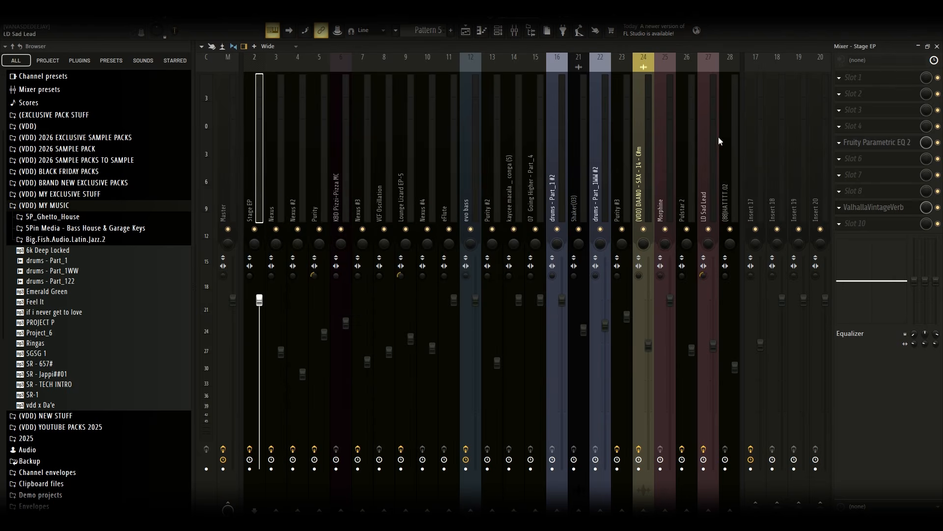
click(938, 47)
click(541, 92)
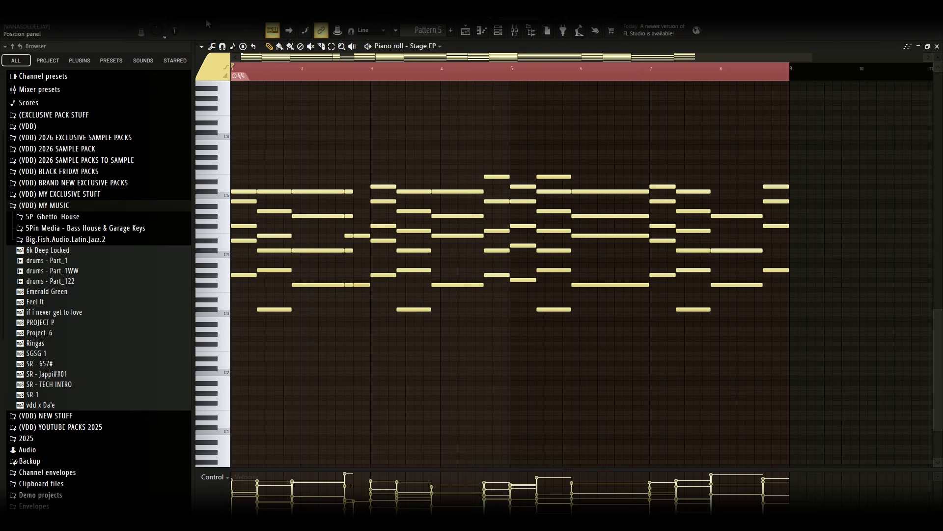
key(space)
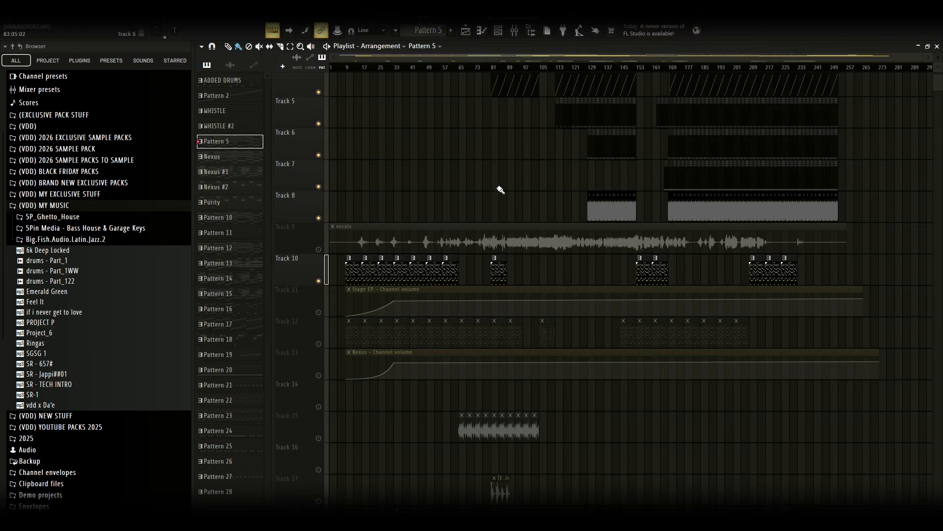
Unmute Tracks 11 and 12 in the playlist and open Track 12's Nexus pattern in the piano roll
scroll(541, 172, down, 3)
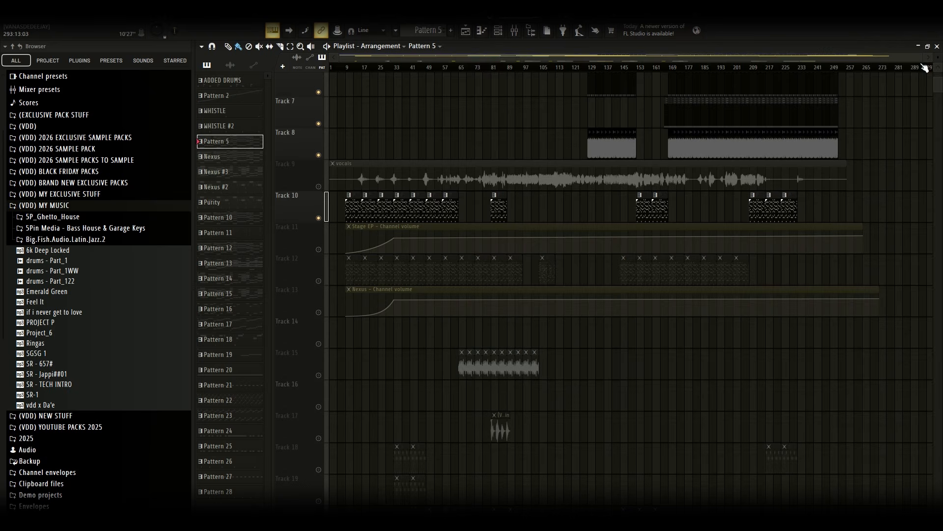
drag(923, 58, 579, 58)
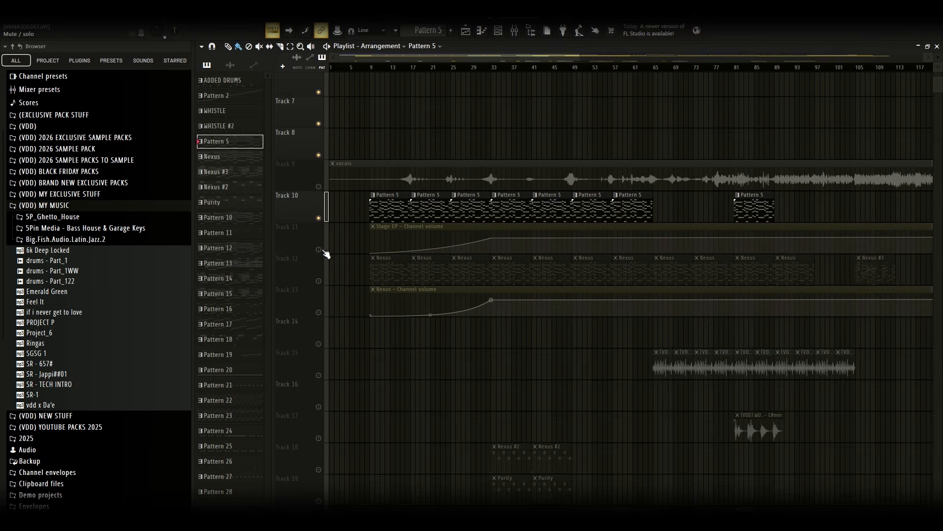
click(319, 249)
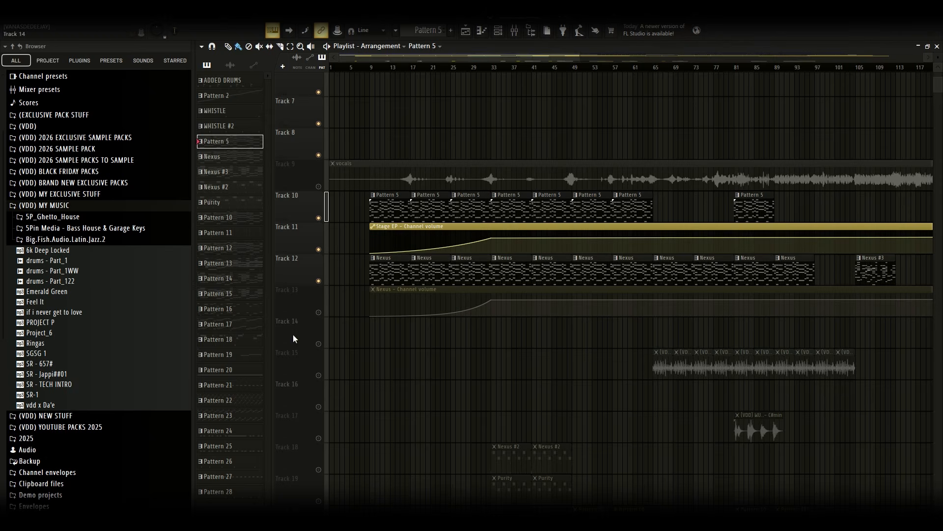
double_click(401, 269)
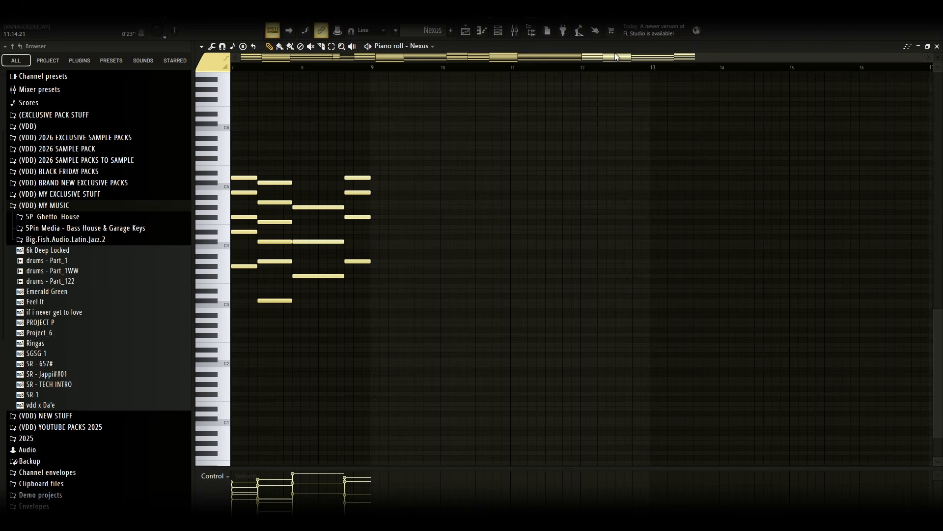
Open the Nexus instrument from the channel rack to review its preset, then close it
drag(618, 57, 501, 76)
click(499, 33)
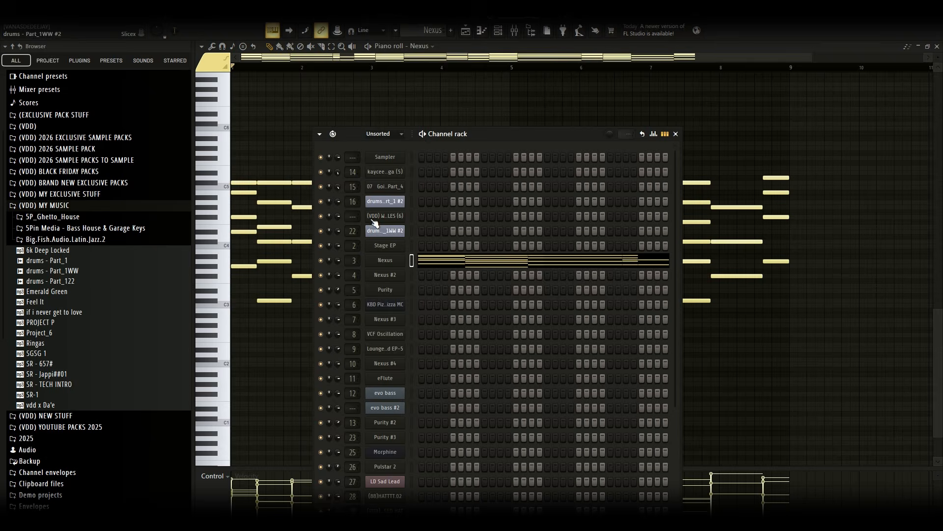
click(393, 260)
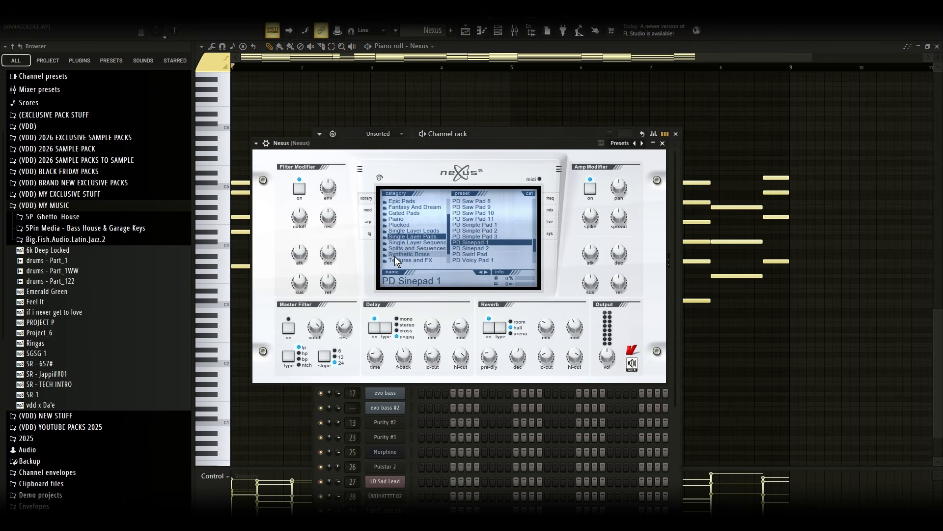
click(662, 144)
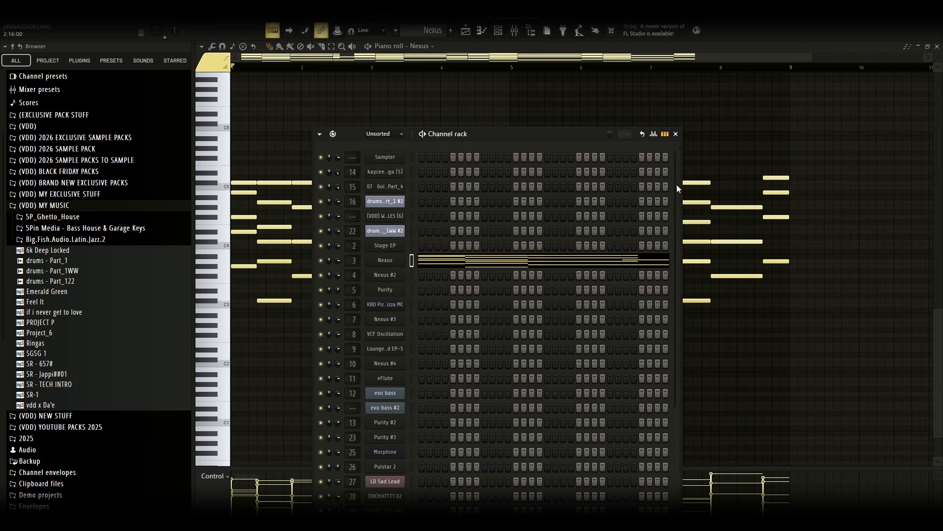
Inspect the Nexus mixer insert's Fruity Parametric EQ 2, then close the EQ, mixer and channel rack
click(522, 39)
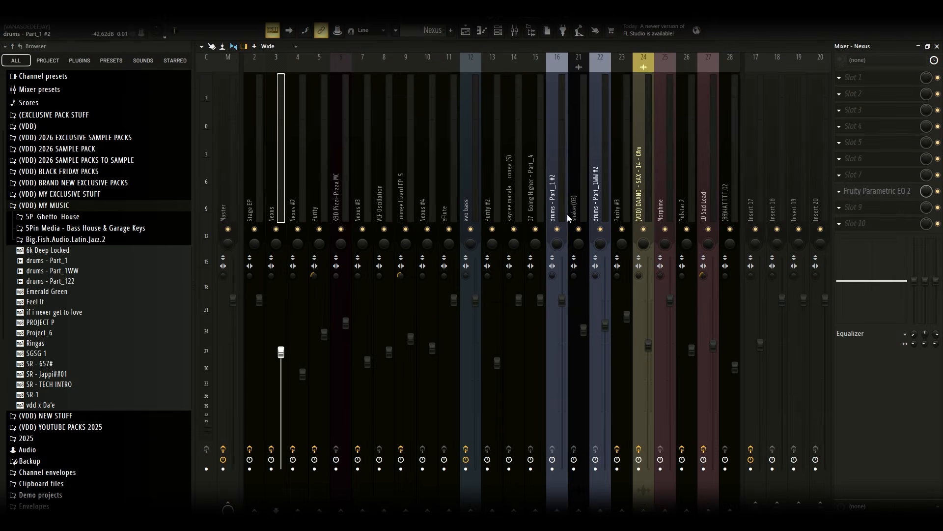
click(905, 192)
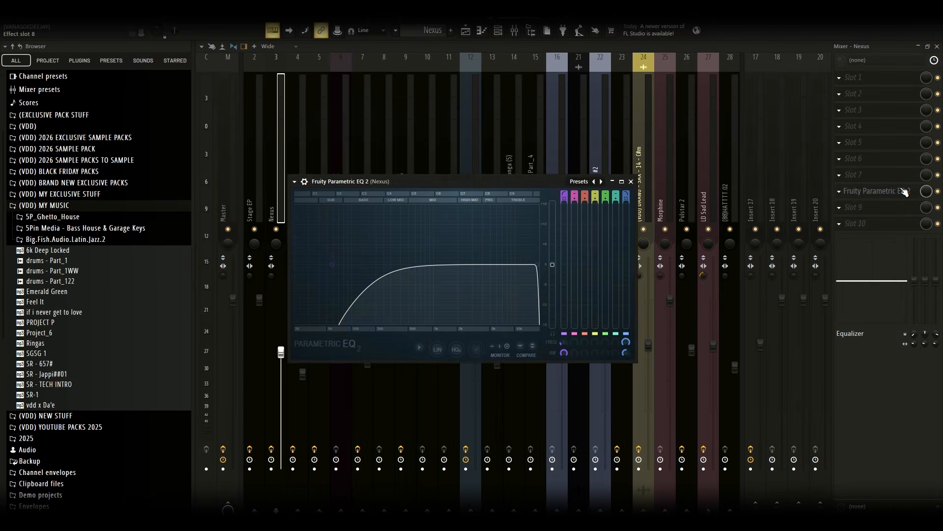
click(631, 182)
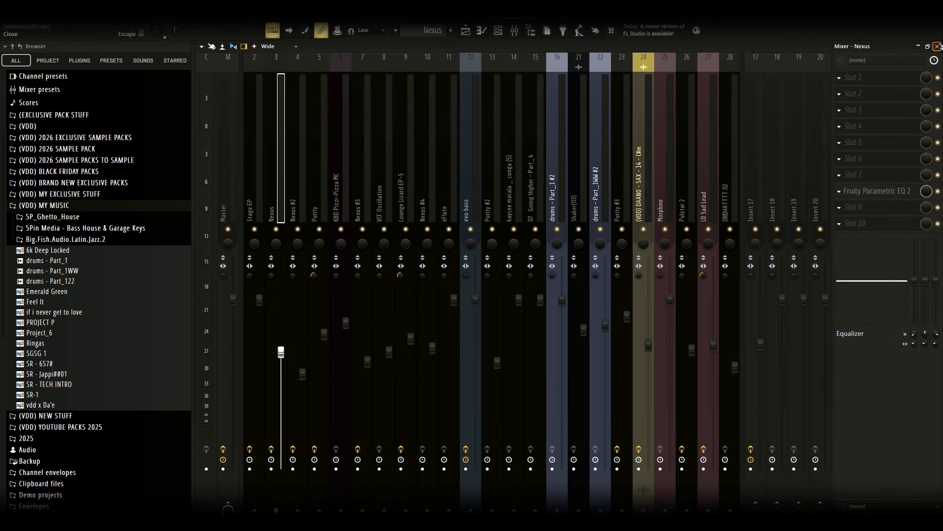
click(938, 45)
click(369, 44)
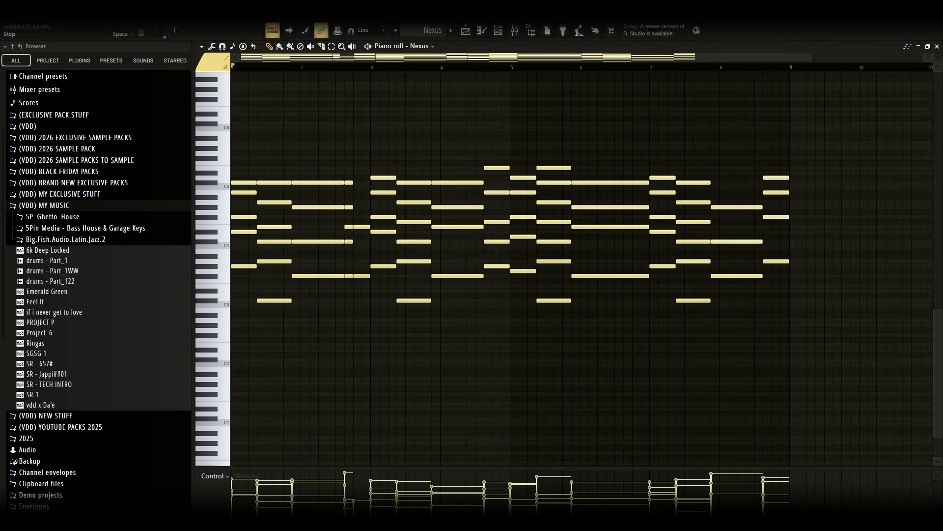
Play the Nexus pattern, return to the playlist and unmute Track 13's Nexus channel volume automation
key(space)
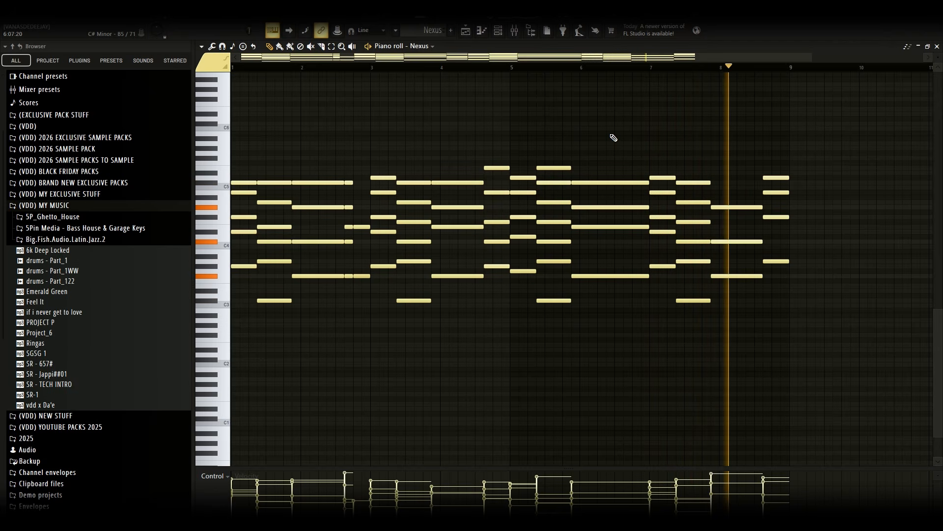
key(space)
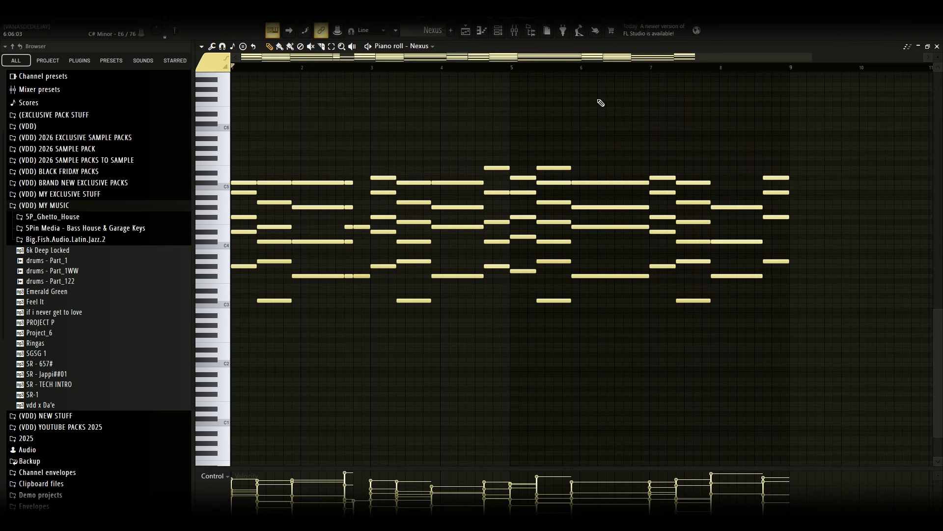
key(F5)
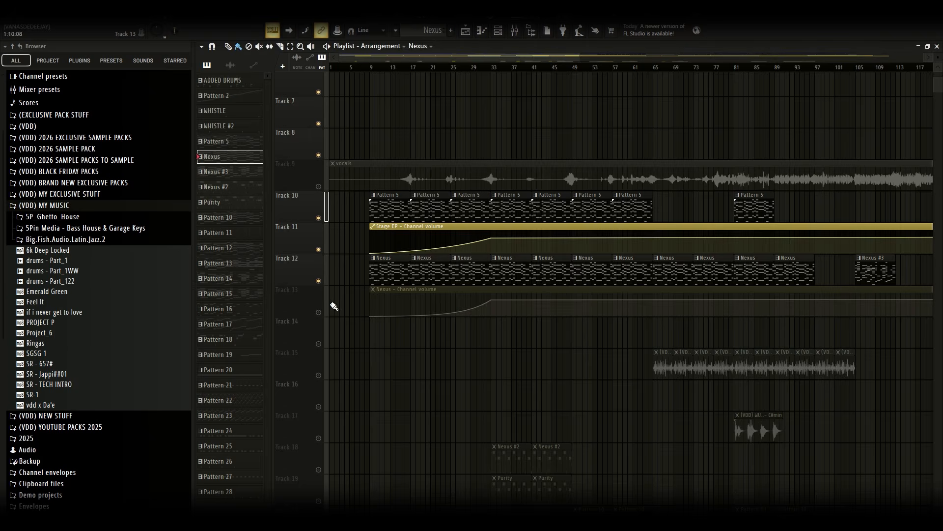
click(319, 313)
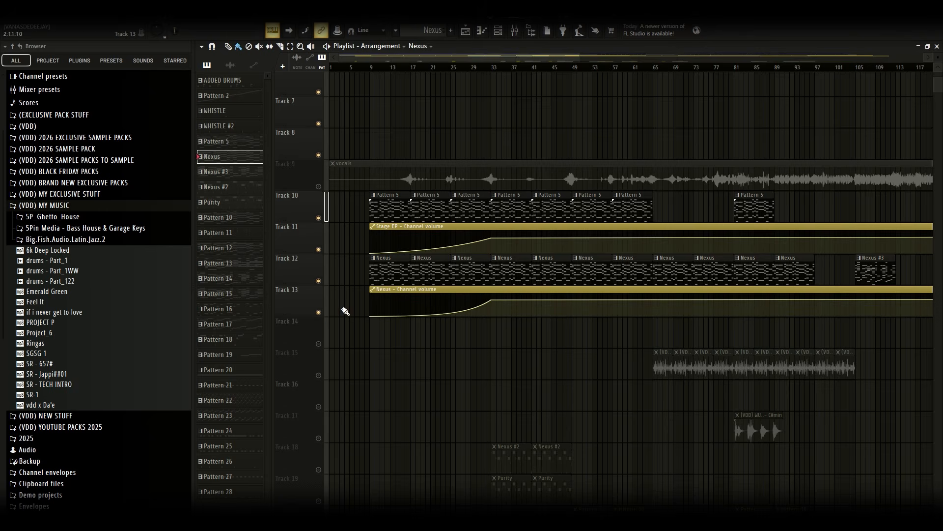
drag(578, 58, 899, 69)
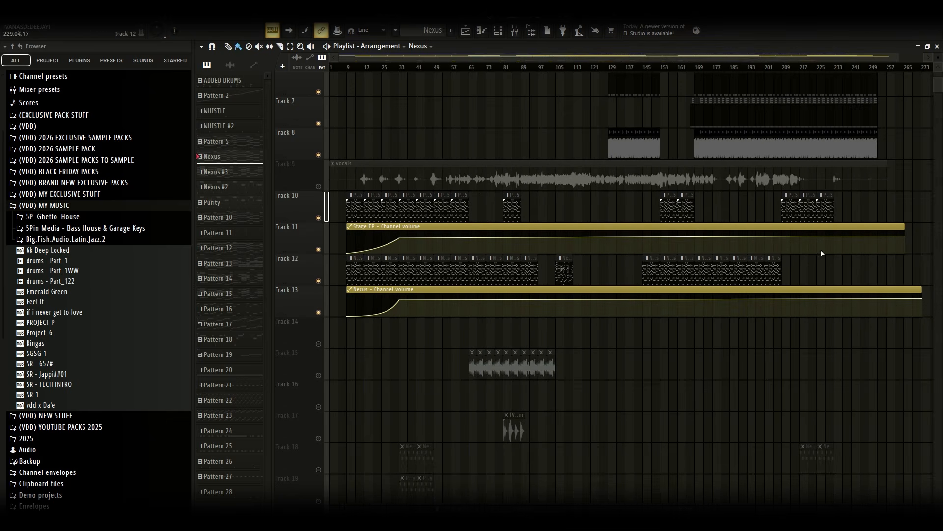
Shorten the Stage EP and Nexus channel volume automation clips so both end at about bar 233
scroll(610, 343, down, 2)
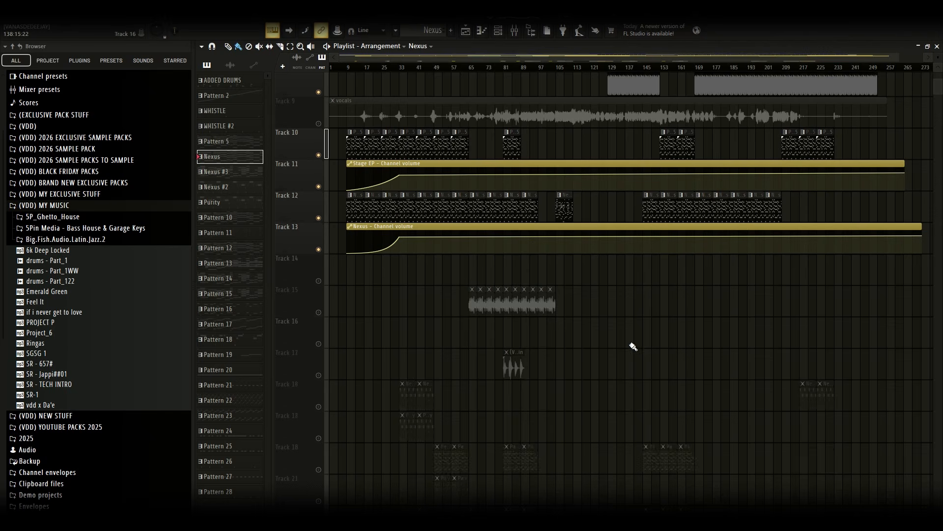
scroll(632, 347, up, 2)
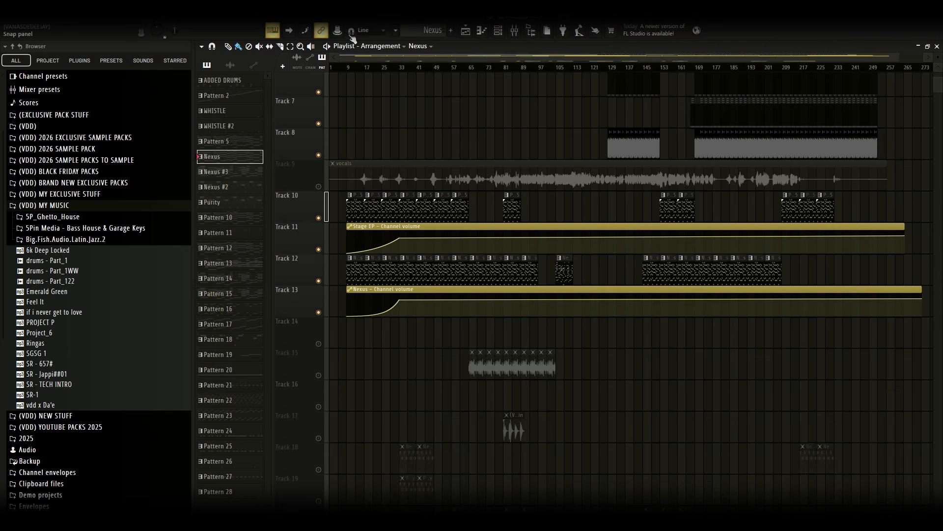
drag(841, 190, 845, 327)
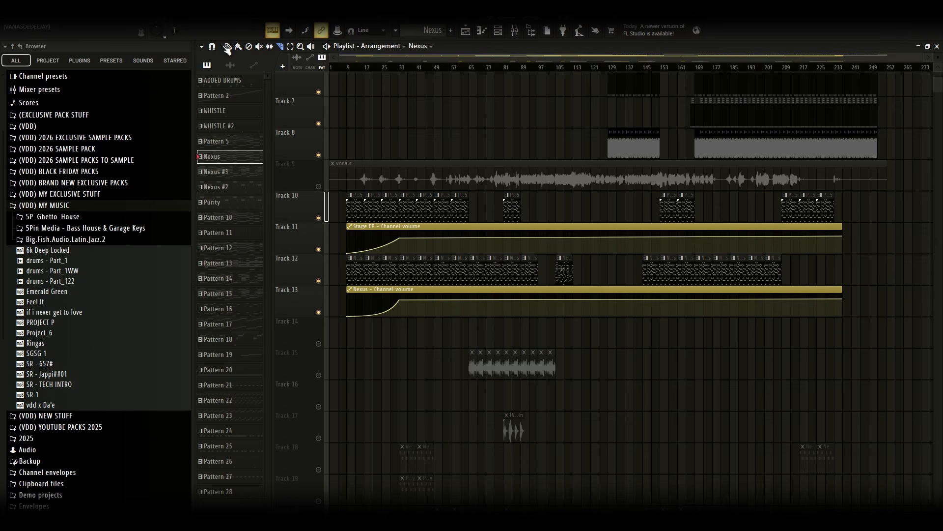
Unmute Track 15 and open its (VDD) GUITAR 3 - C#m audio clip settings, then close them
scroll(585, 253, down, 3)
click(318, 281)
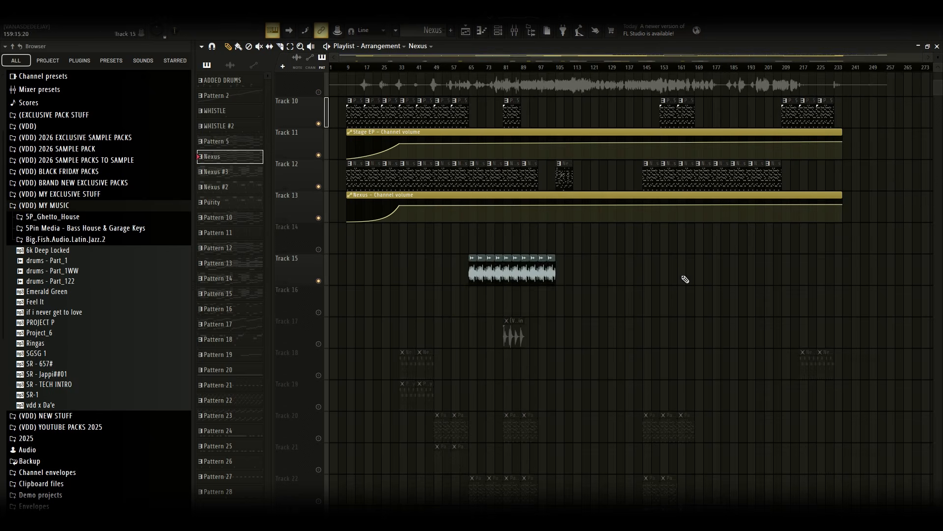
click(552, 271)
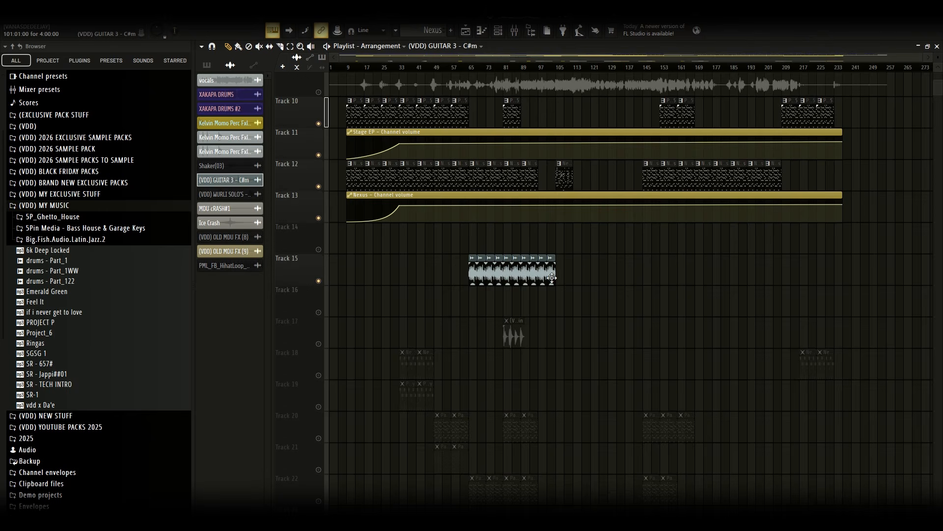
double_click(552, 277)
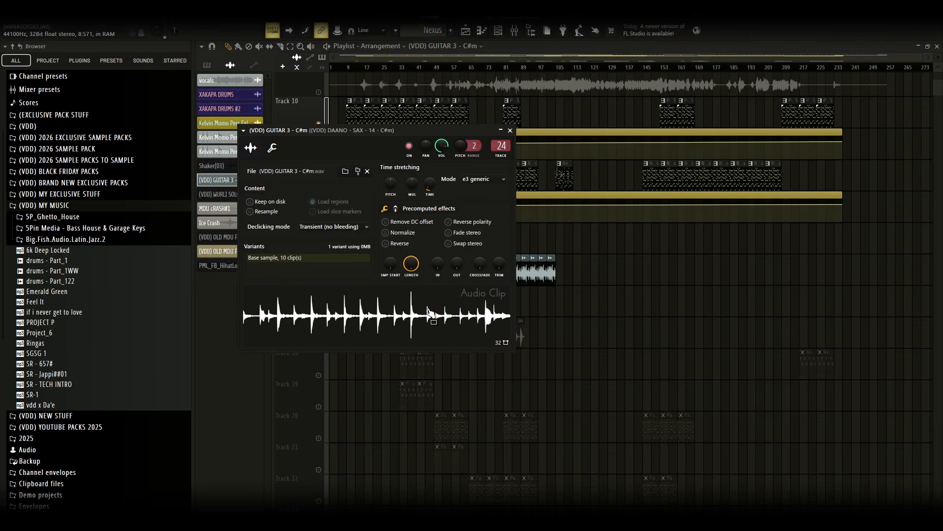
key(Escape)
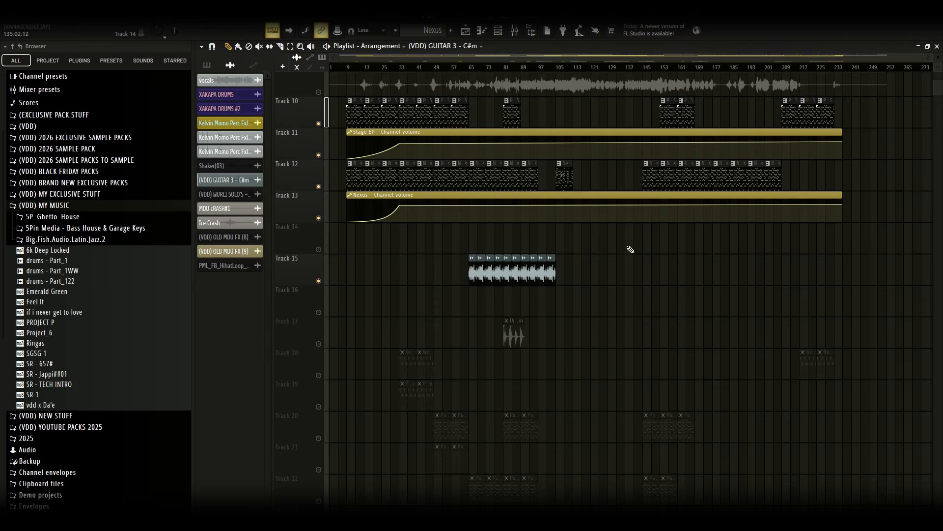
Unmute Track 17 and open the settings of its (VDD) WURLI SOLO'S - C#min audio clip
scroll(640, 267, down, 5)
scroll(651, 283, up, 2)
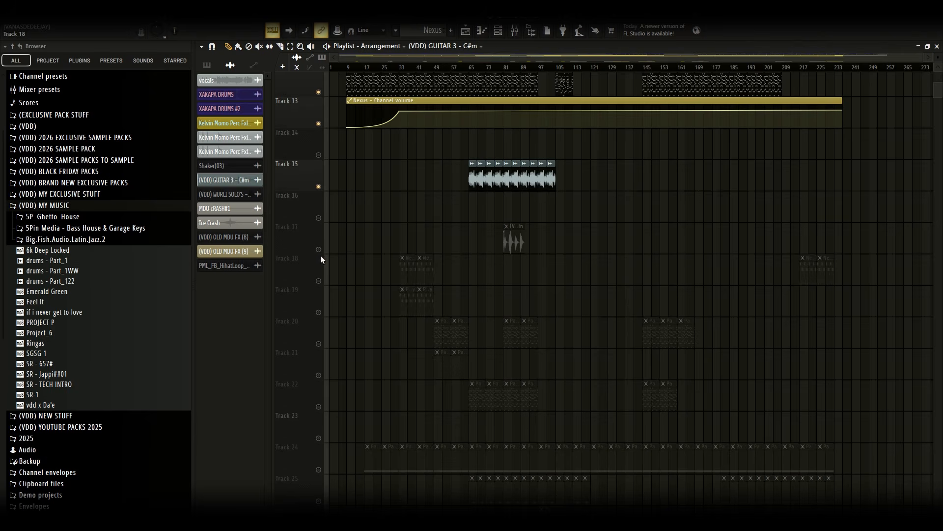
click(512, 240)
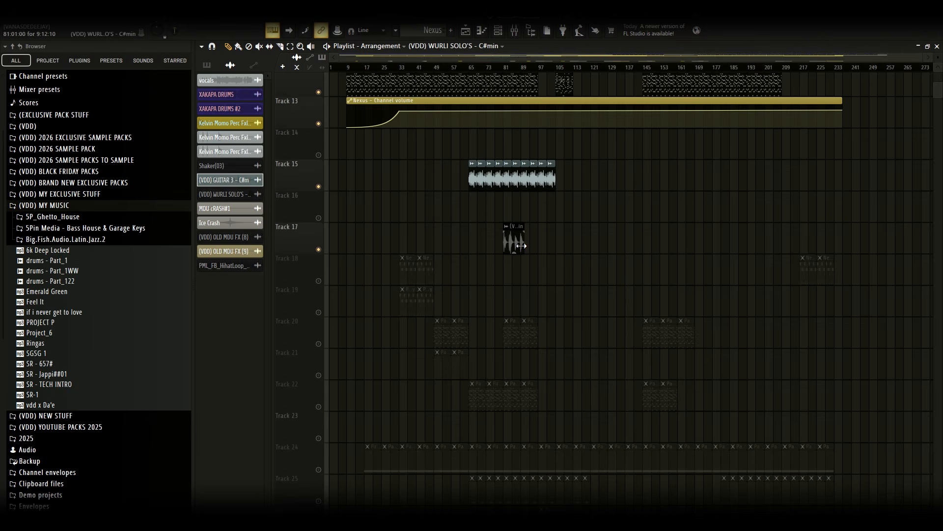
double_click(521, 246)
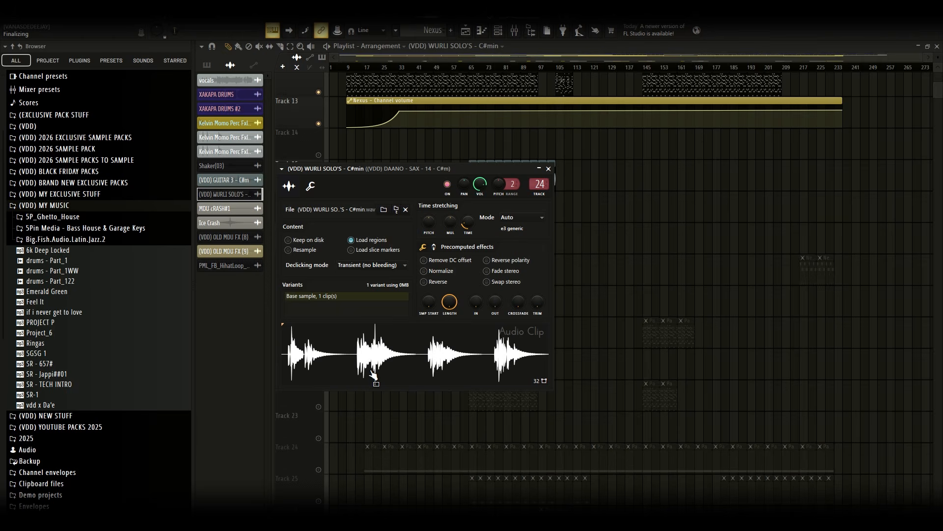
Drag a copy of the WURLI SOLO'S sample onto Track 21, then delete that clip again
drag(373, 375, 374, 368)
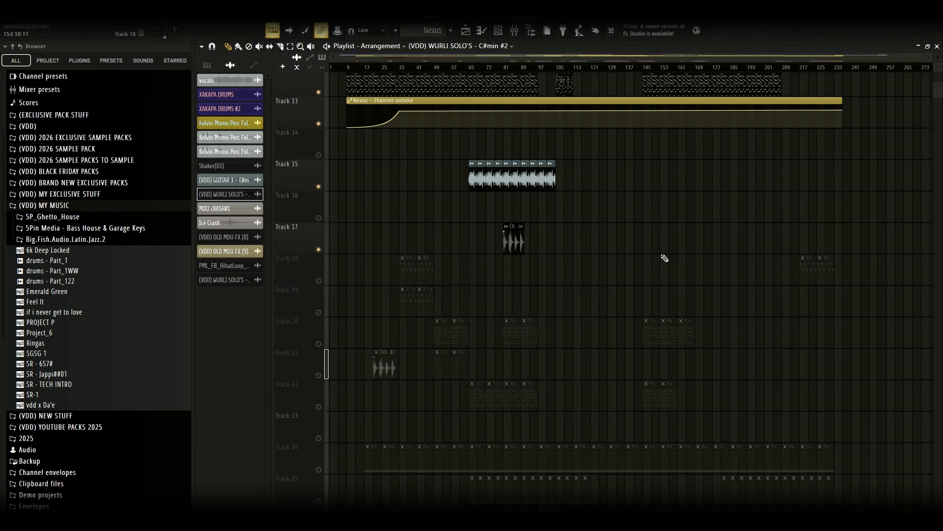
right_click(394, 374)
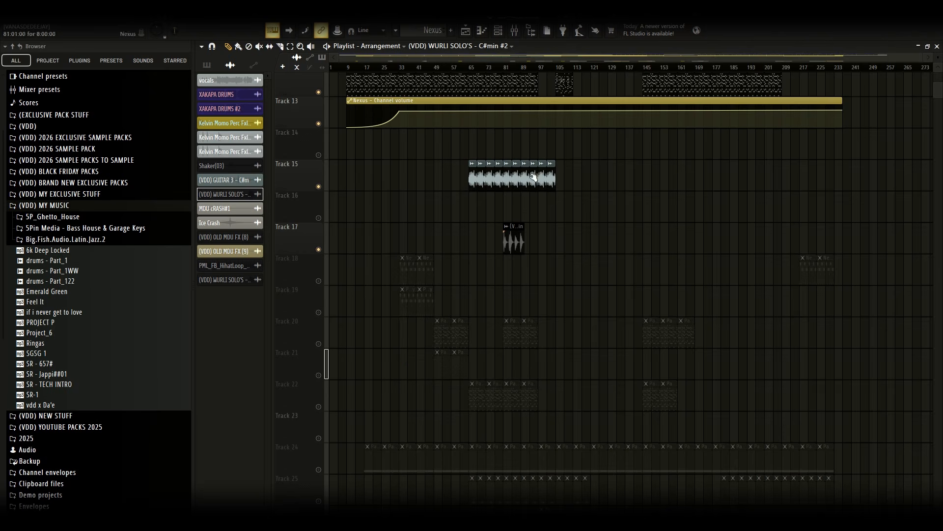
Unmute Tracks 18 and 19 in the playlist
scroll(531, 305, up, 5)
scroll(542, 275, down, 4)
scroll(542, 273, down, 4)
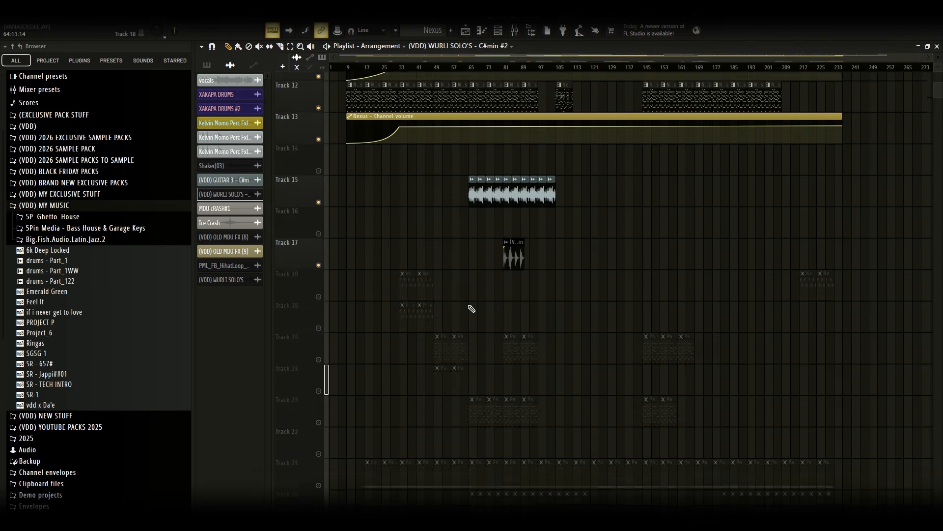
click(318, 187)
click(319, 218)
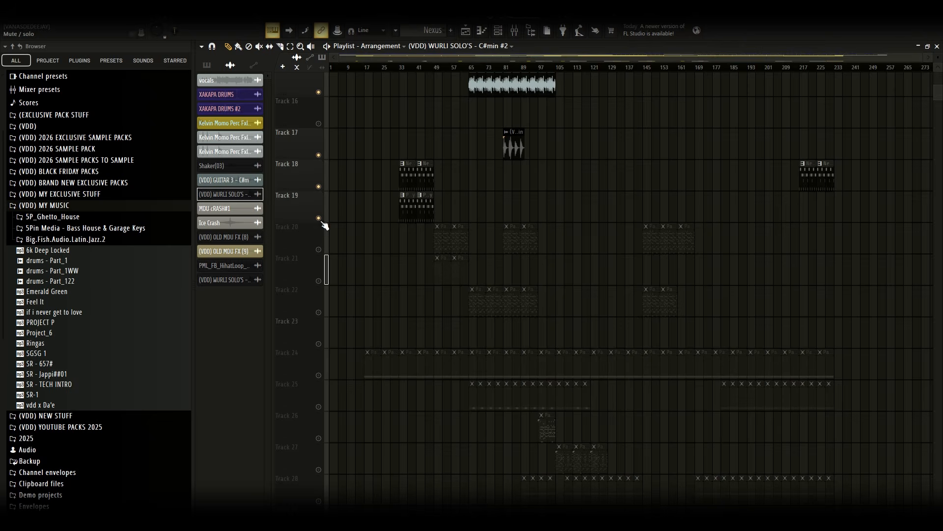
Open Track 18's Nexus #2 pattern in the piano roll, then return to the playlist
double_click(415, 180)
drag(647, 58, 275, 73)
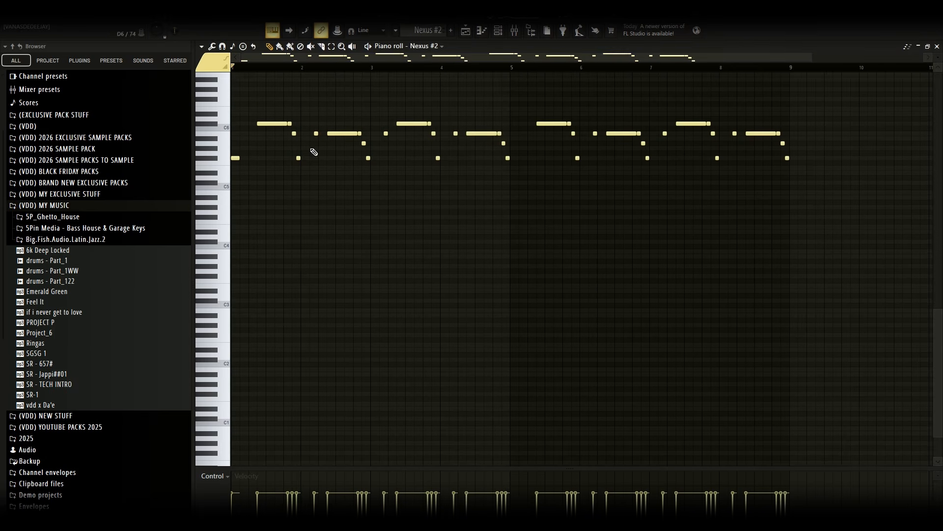
scroll(443, 320, up, 3)
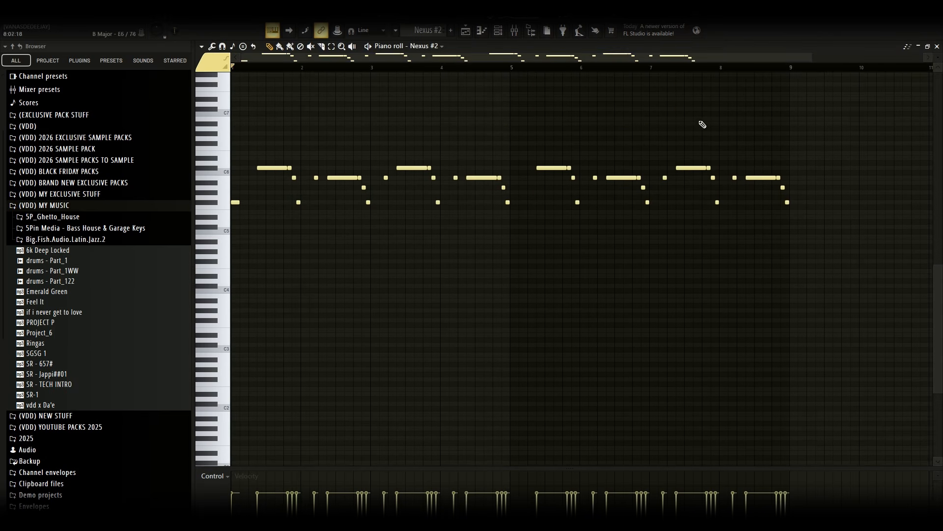
click(466, 31)
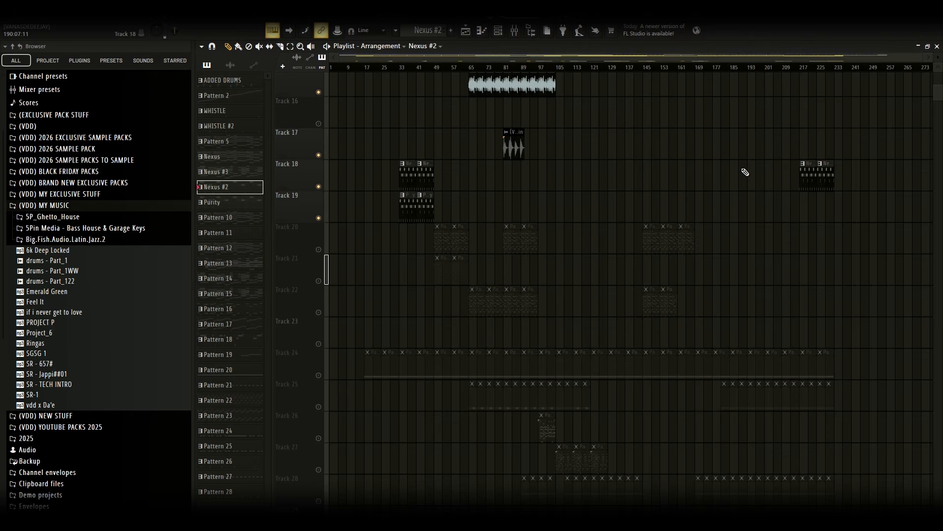
Reopen the Nexus #2 pattern and open its Nexus #2 instrument from the channel rack to review the preset, then close both
double_click(408, 176)
click(529, 60)
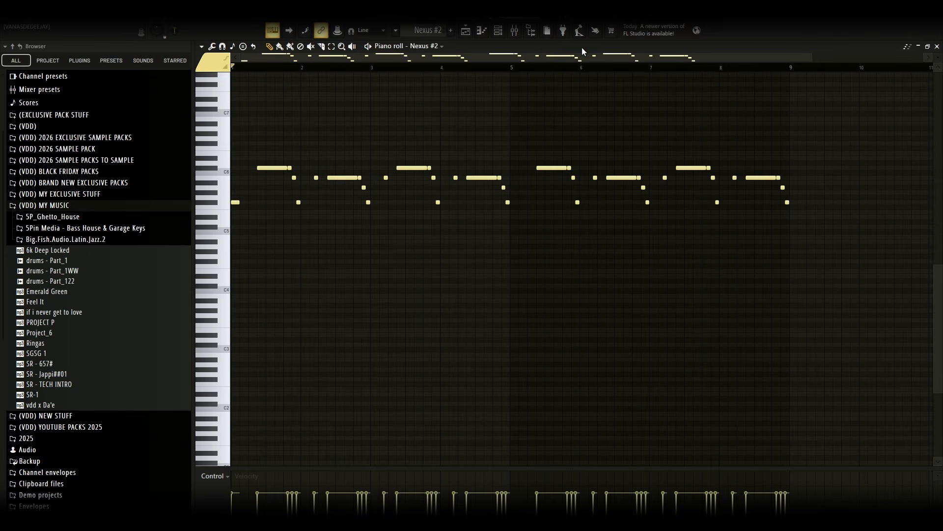
click(510, 30)
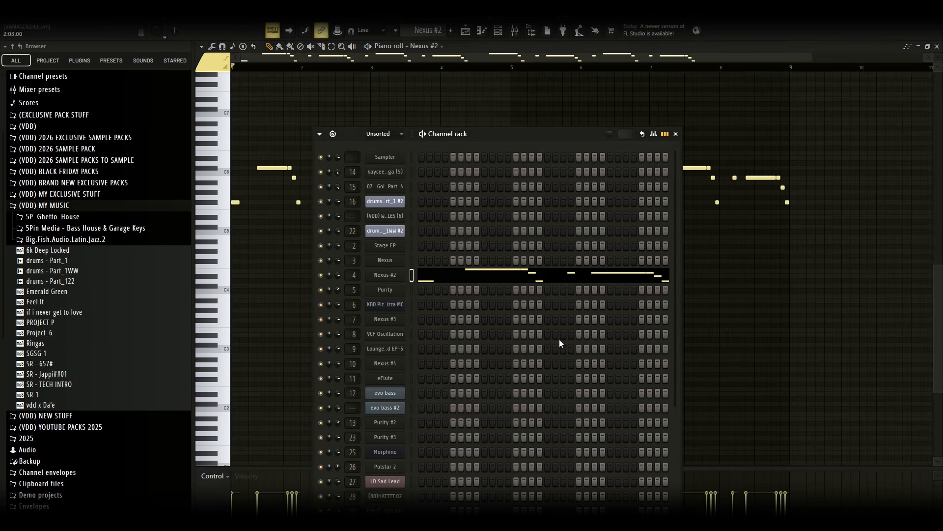
click(385, 276)
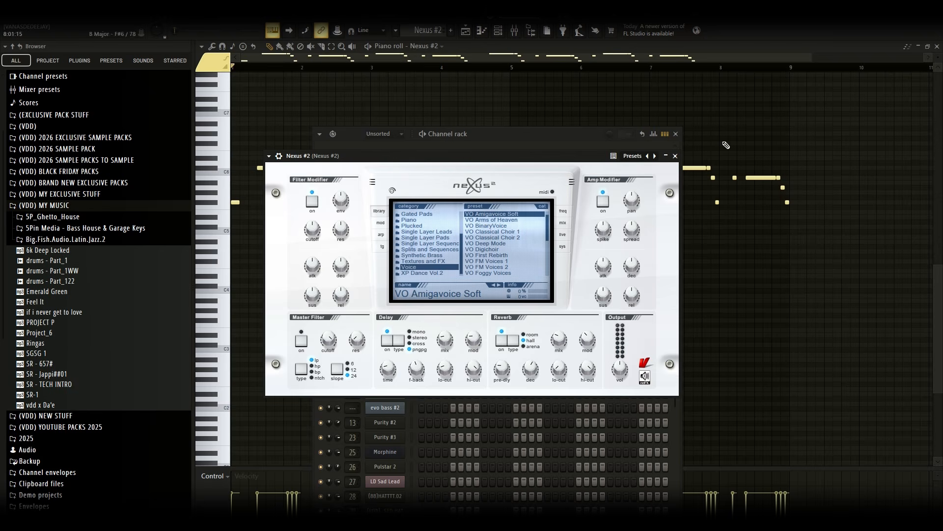
click(675, 156)
click(676, 134)
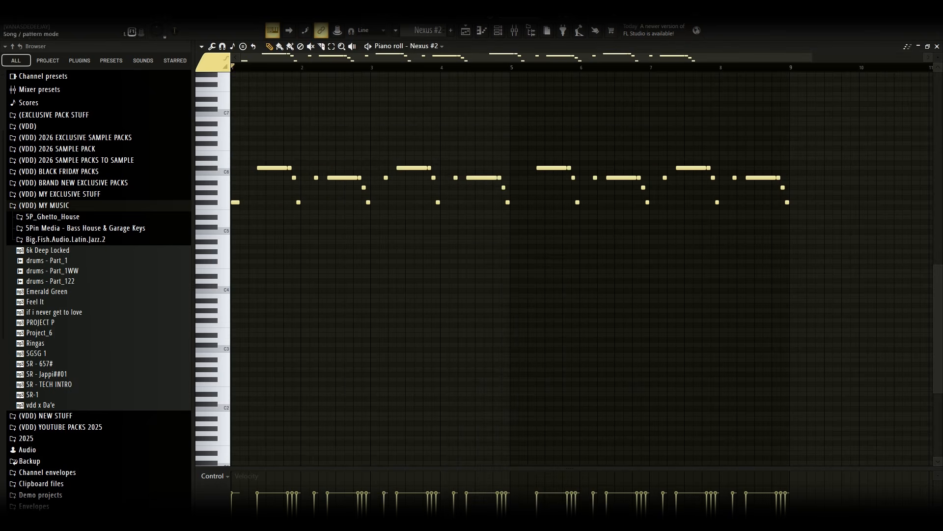
Play the pattern, then open the Purity instrument from the channel rack and close it and the channel rack
key(space)
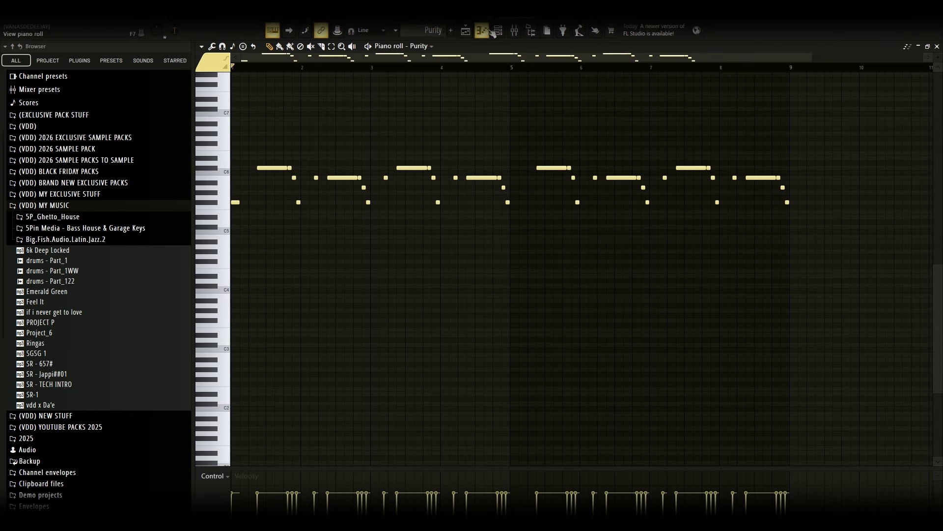
click(498, 30)
click(385, 290)
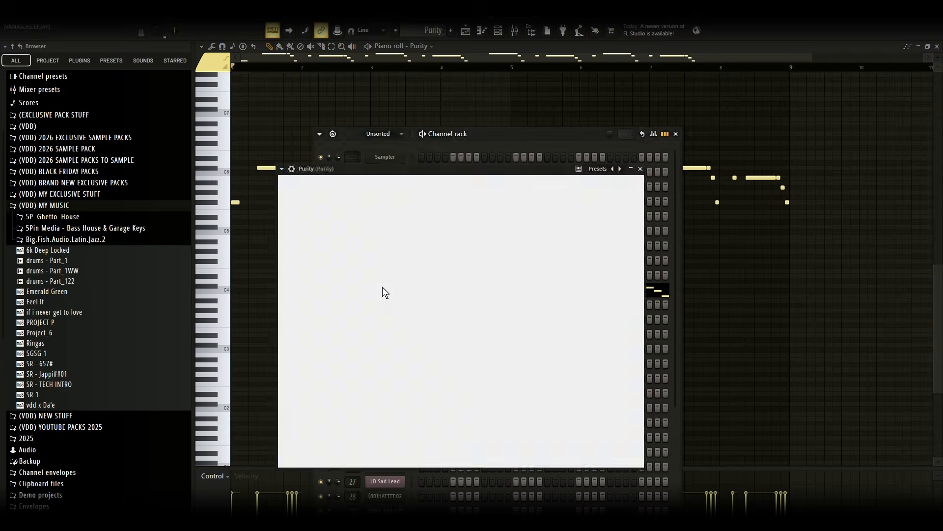
click(640, 168)
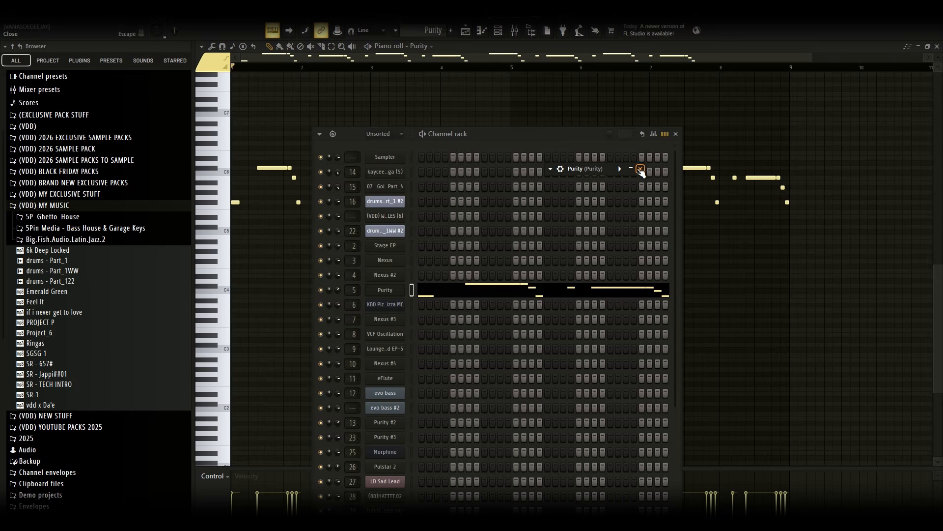
click(675, 133)
Play the Purity pattern and switch back to the playlist
key(space)
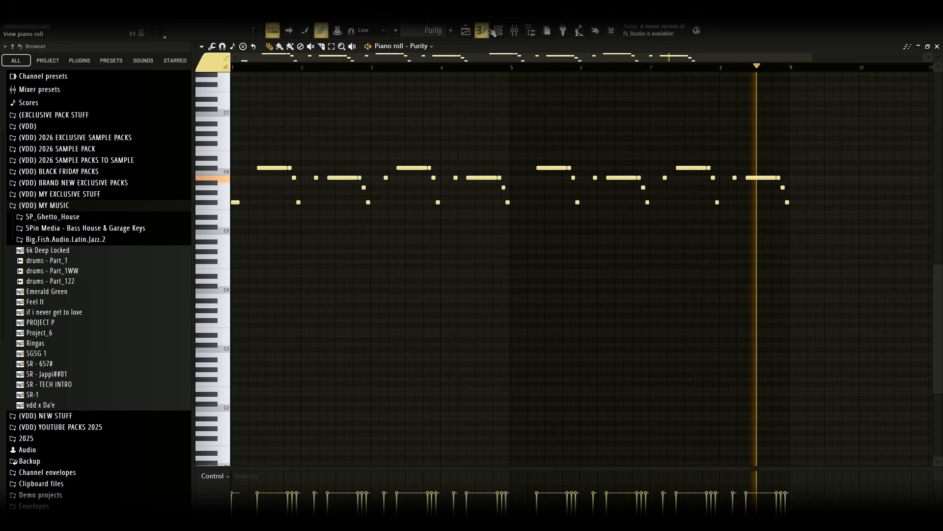
key(F5)
scroll(639, 238, up, 3)
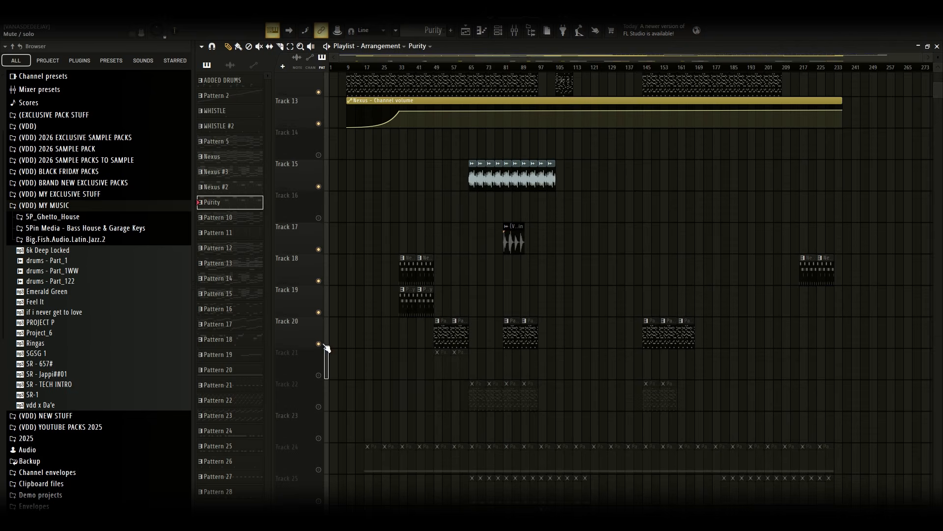
Open Track 20's KBD Pizzi-Pizza MC pattern and its Poizone V2 instrument from the channel rack, then play the pattern
double_click(449, 336)
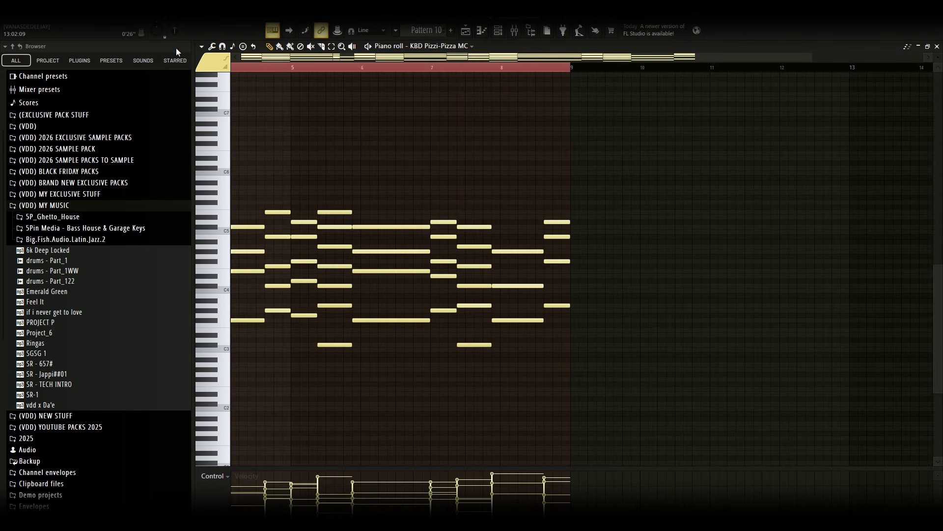
click(499, 31)
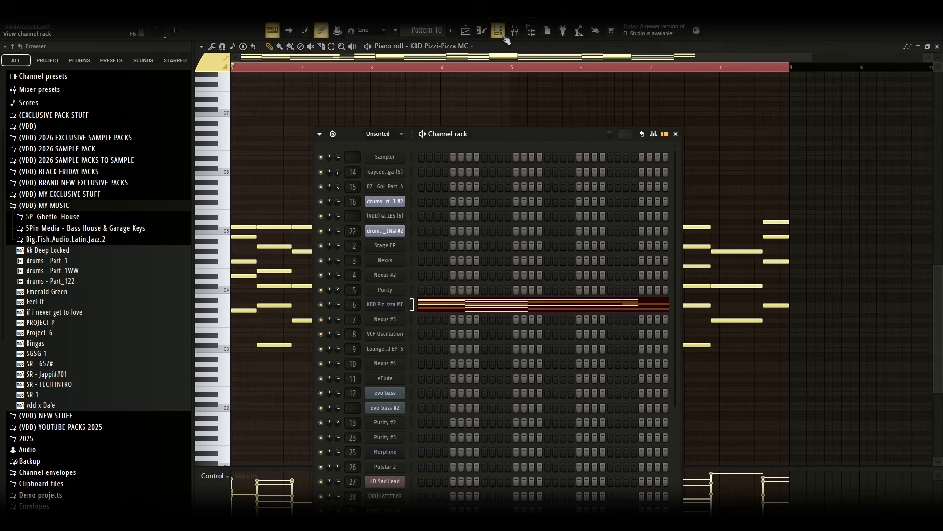
click(385, 285)
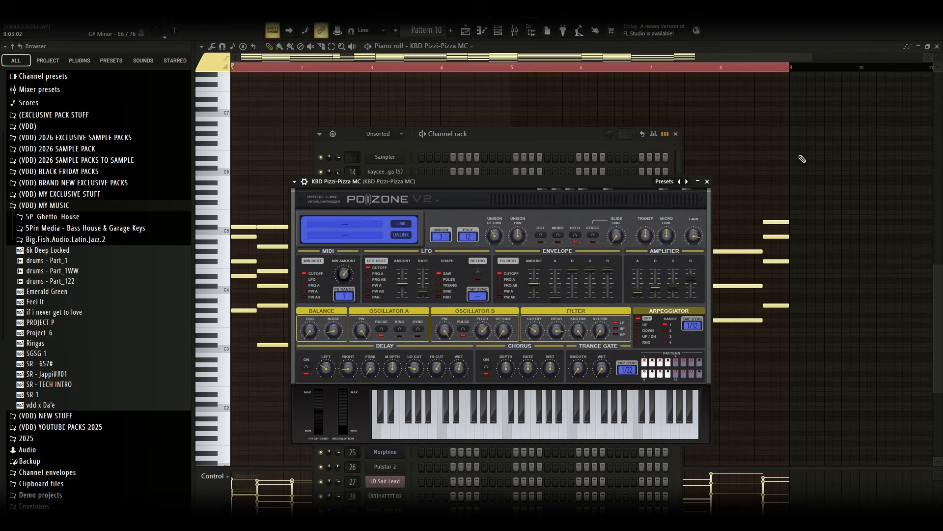
click(370, 43)
key(space)
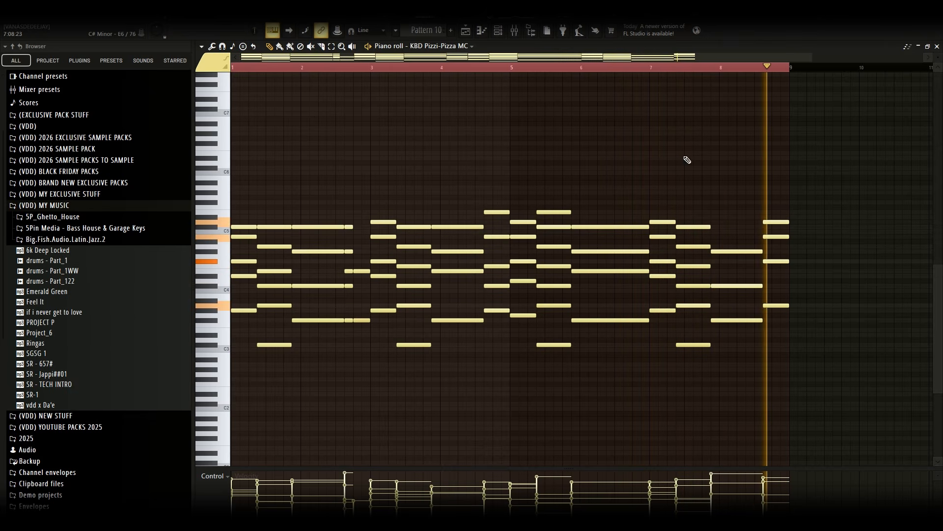
Return to the playlist and open Track 21's Nexus #3 pattern and its Nexus #3 instrument from the channel rack
click(467, 35)
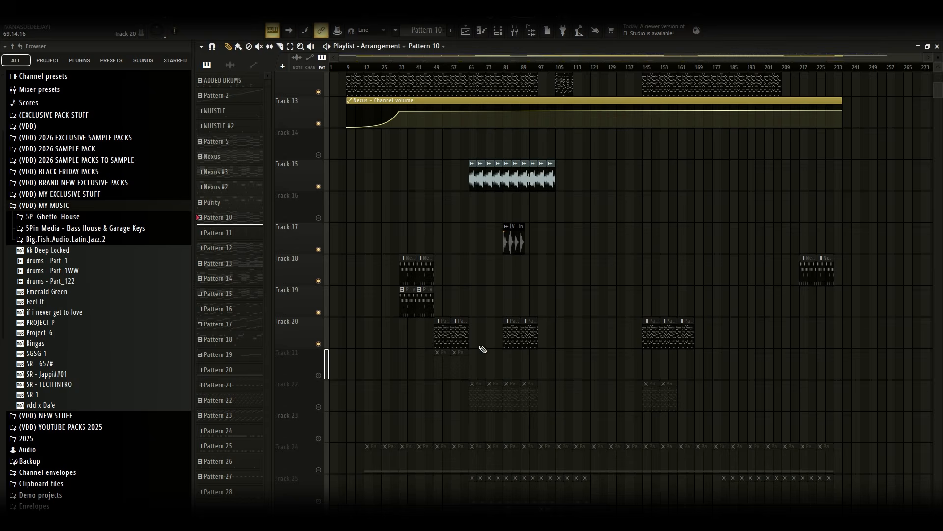
scroll(378, 344, down, 2)
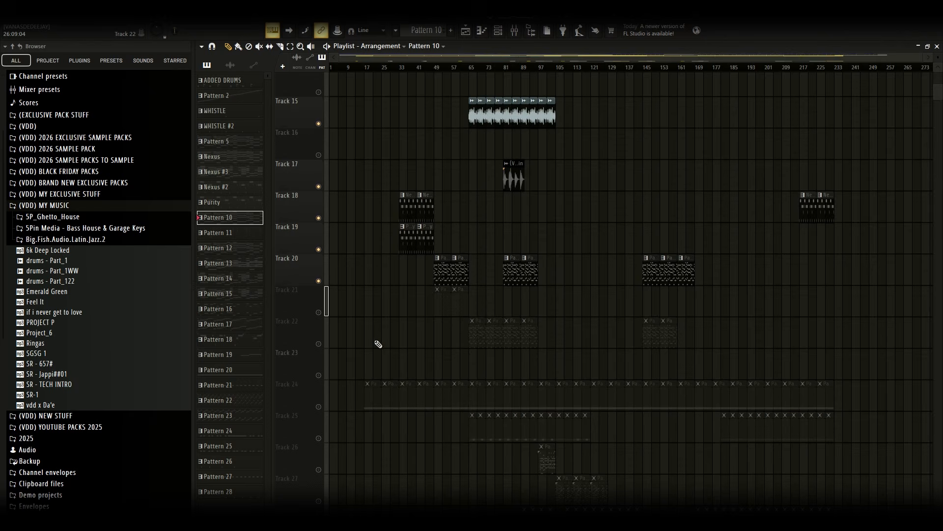
double_click(460, 308)
drag(512, 58, 255, 74)
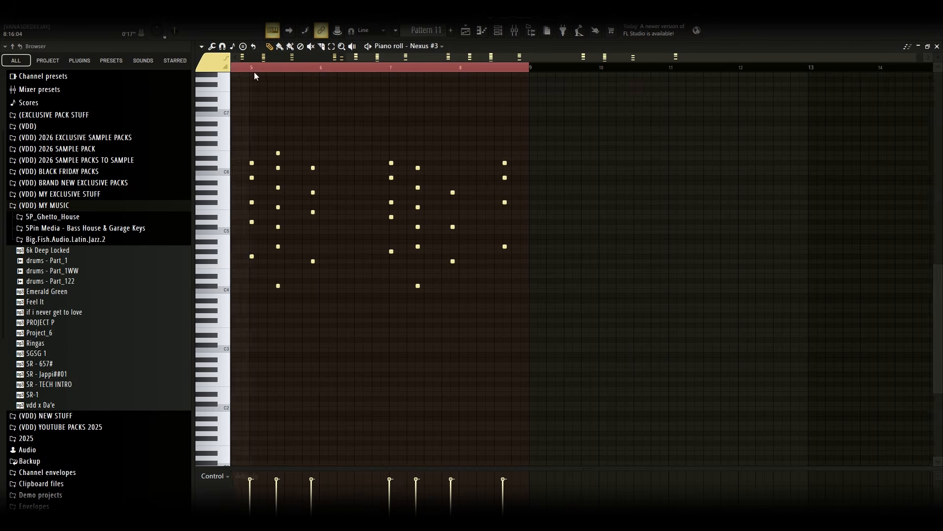
click(500, 32)
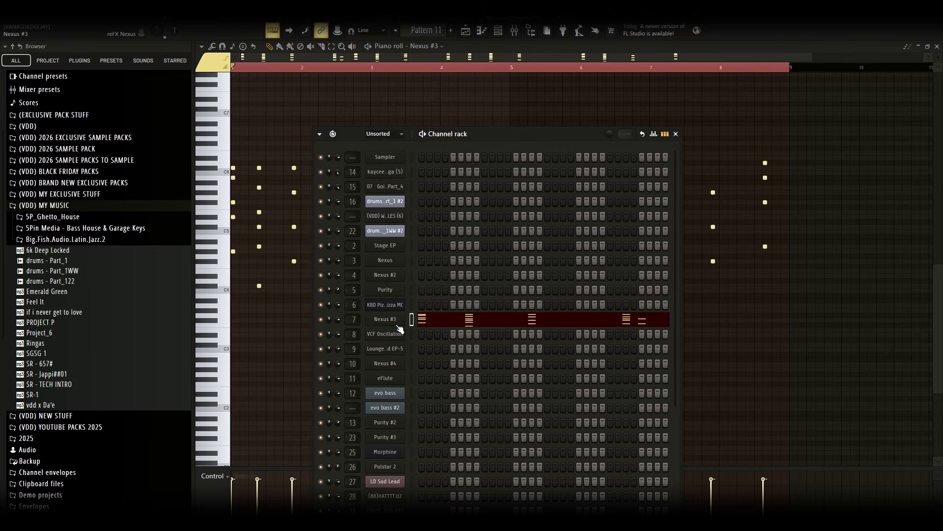
click(398, 326)
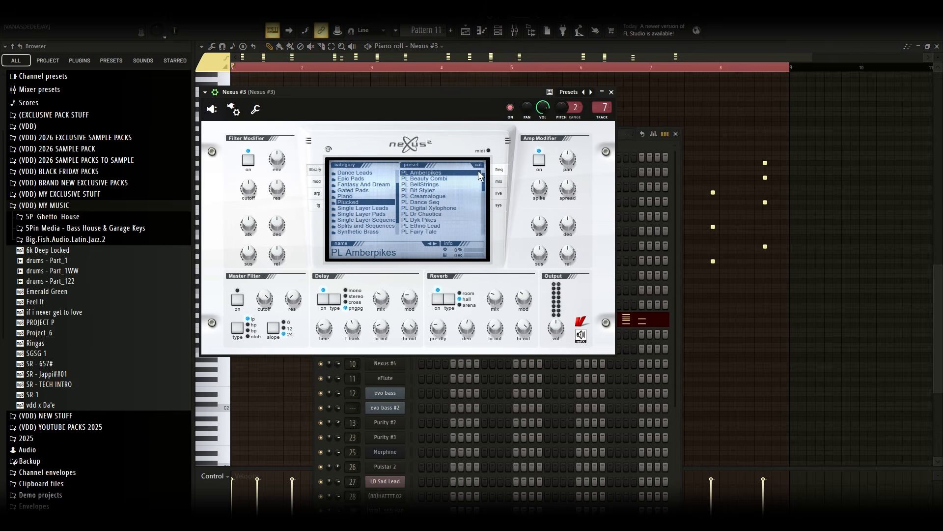
Return to the playlist, open Track 21's Nexus #3 pattern in the piano roll and play it
click(648, 121)
click(466, 32)
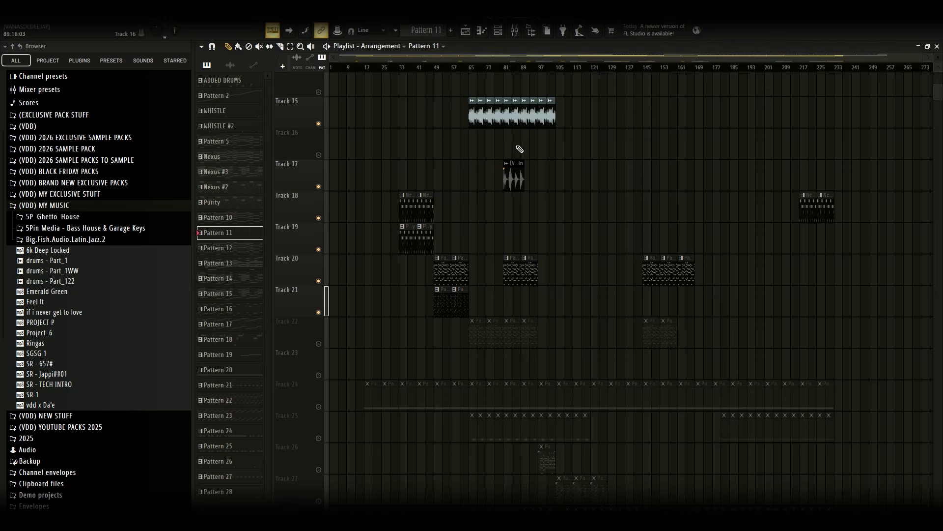
double_click(450, 295)
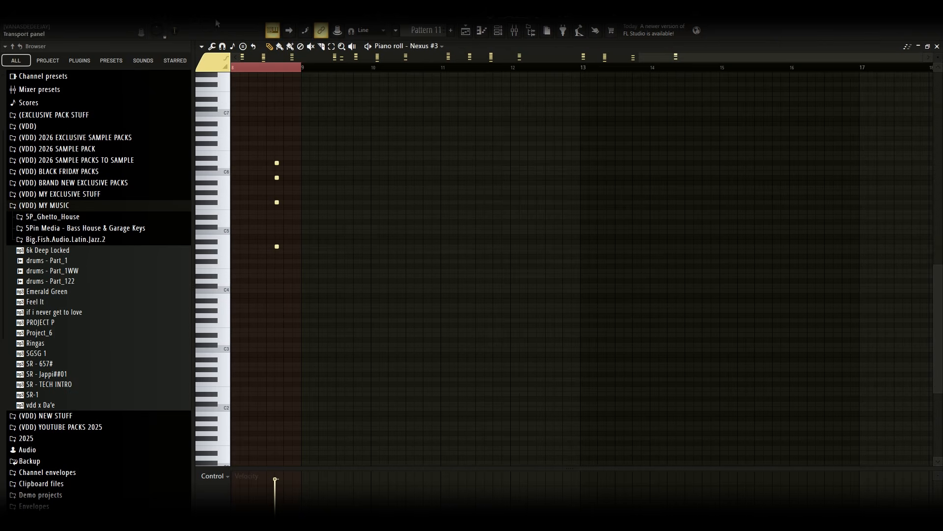
drag(655, 56, 123, 92)
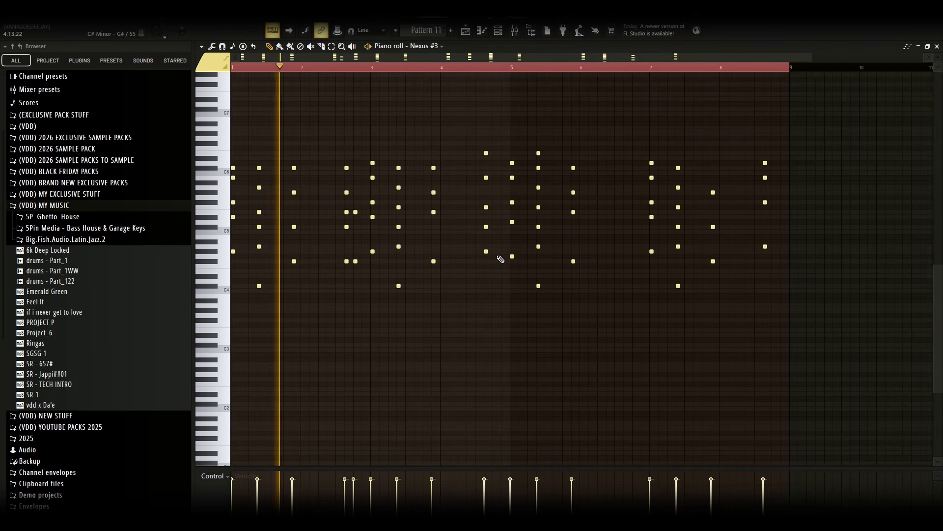
scroll(497, 310, up, 1)
scroll(509, 334, up, 1)
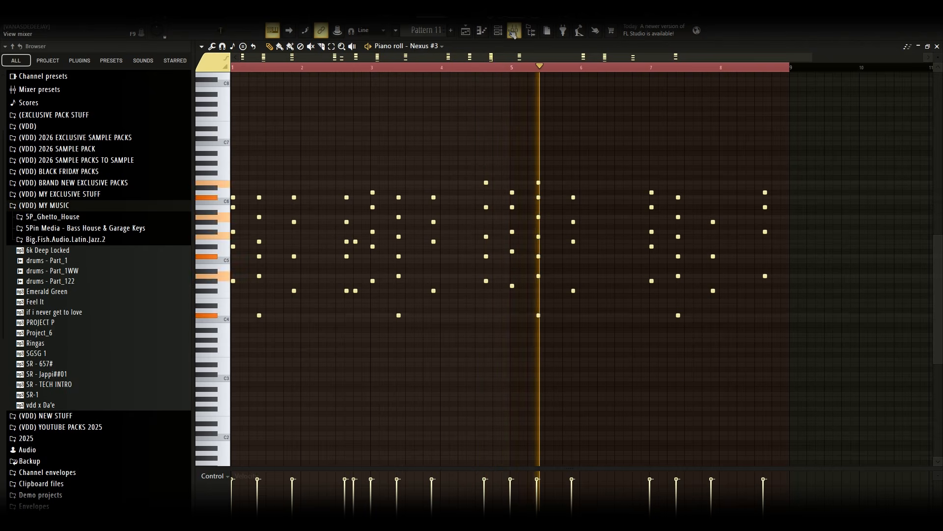
key(space)
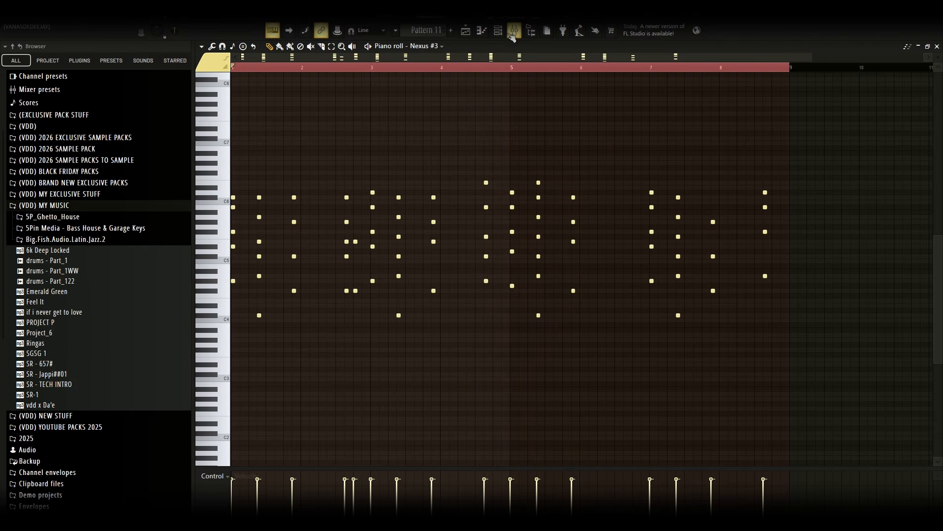
Open the Nexus #3 mixer track, inspect its Fruity Parametric EQ 2 effect and close the mixer
click(502, 34)
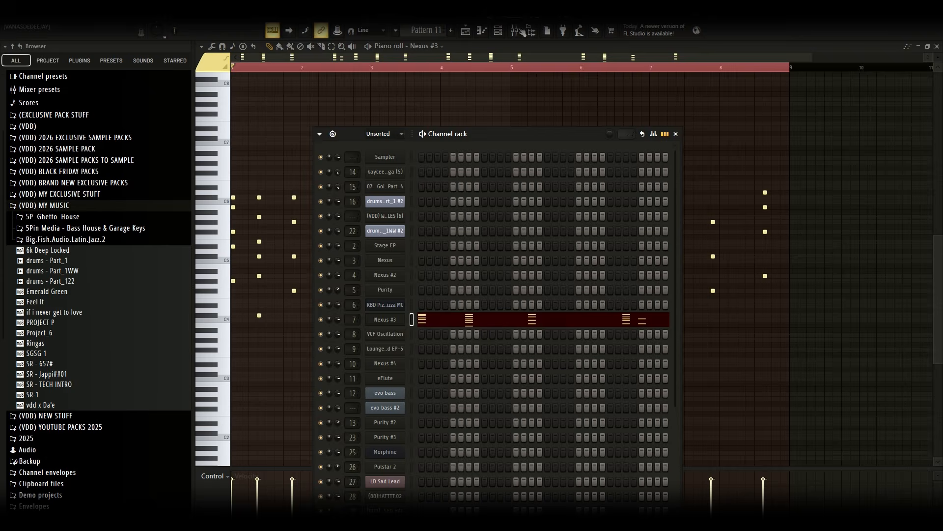
click(521, 31)
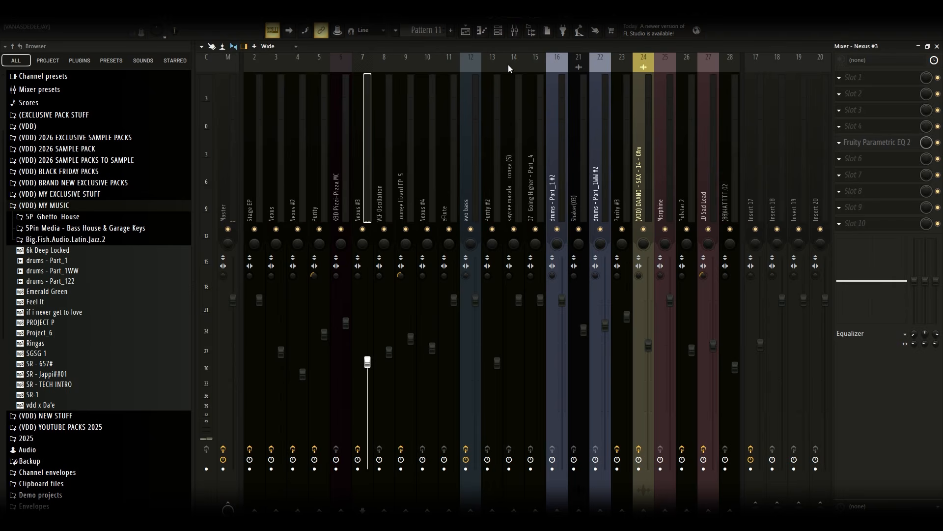
click(891, 146)
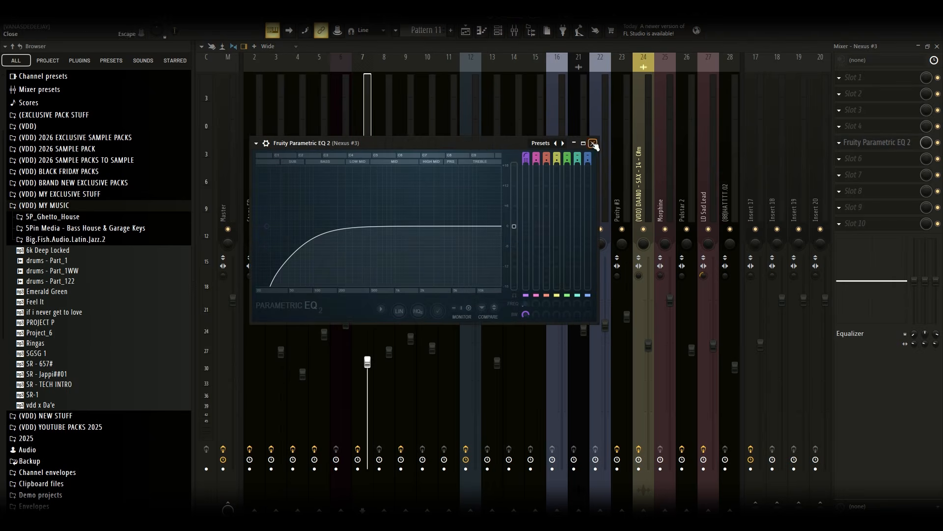
click(593, 143)
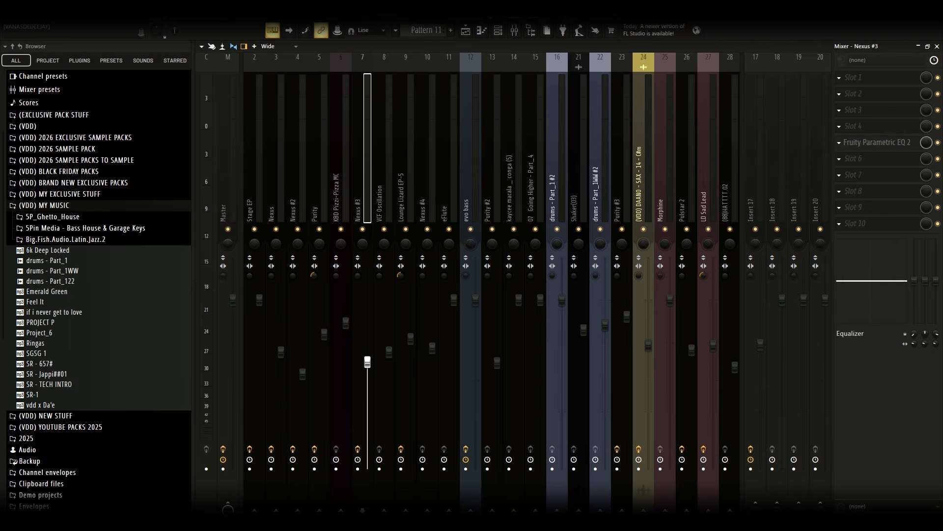
click(938, 47)
Back in the playlist, unmute Track 22 and open its VCF Oscillation pattern in the piano roll
right_click(783, 205)
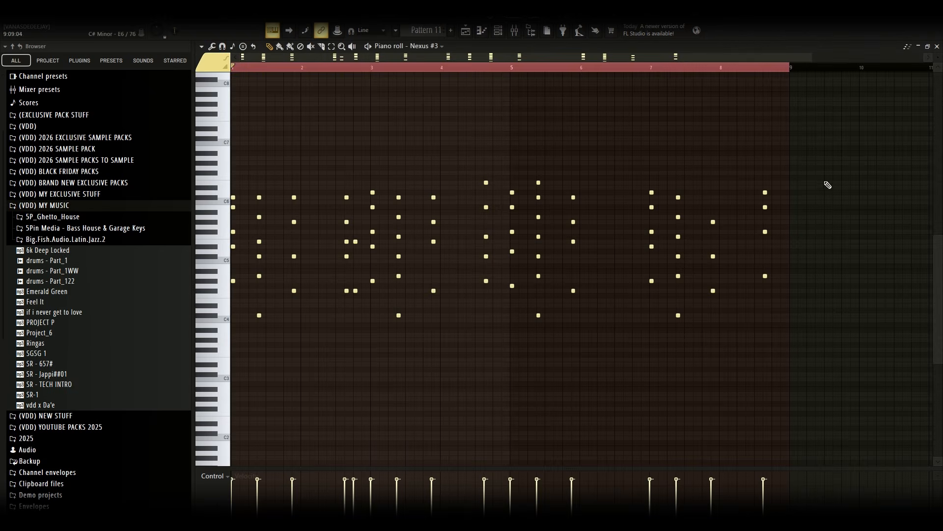
click(478, 32)
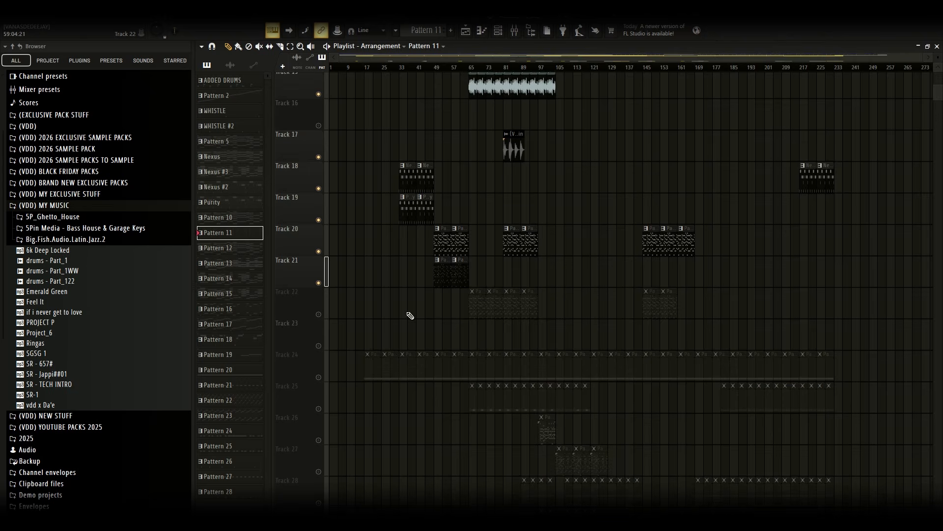
click(320, 312)
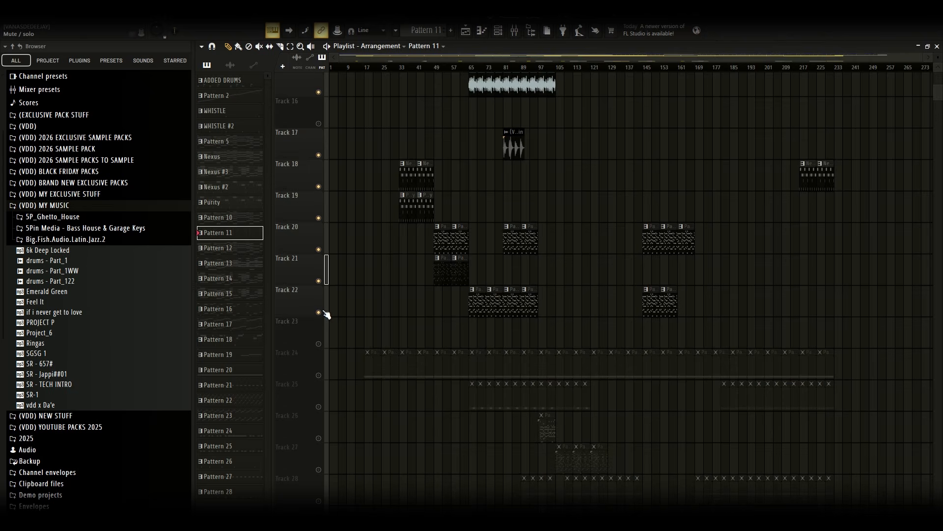
double_click(482, 299)
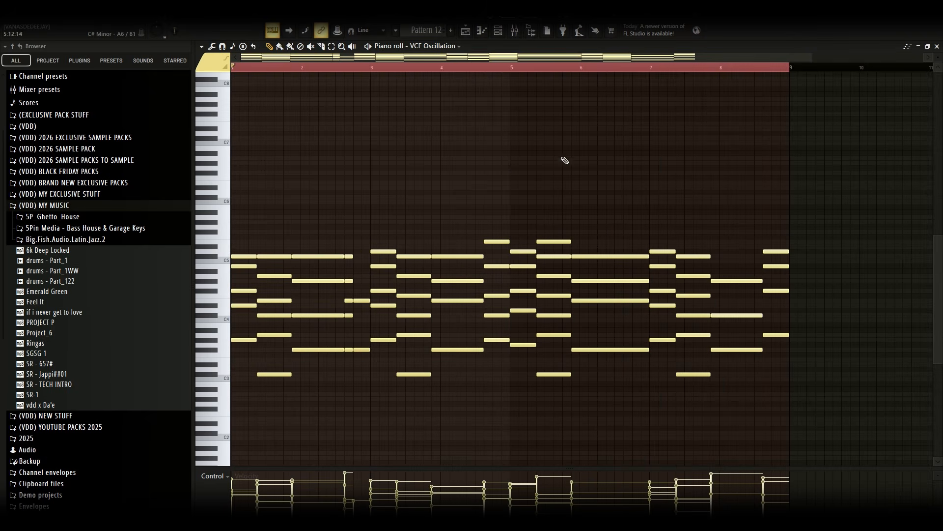
Open the VCF Oscillation instrument from the channel rack and close it again
click(498, 31)
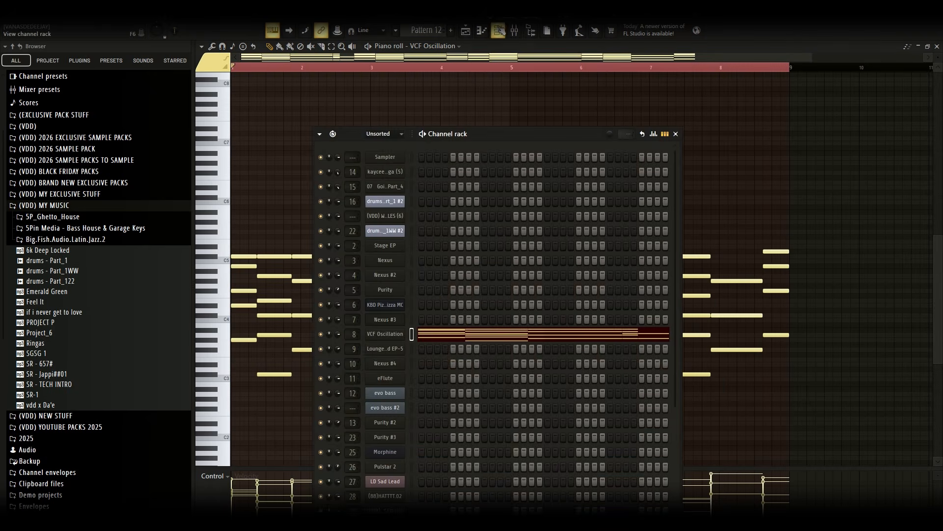
click(401, 338)
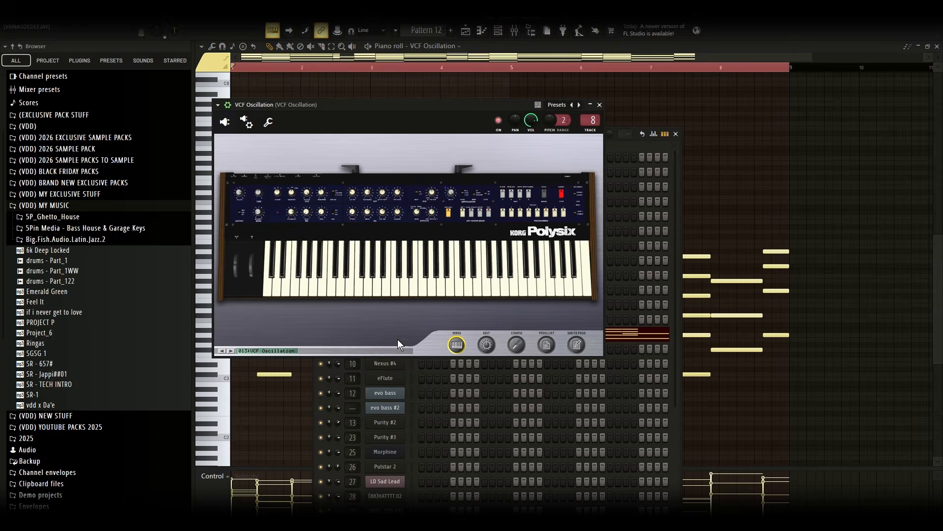
click(599, 105)
Check the VCF Oscillation mixer track, close the mixer and channel rack, and play the pattern
click(515, 31)
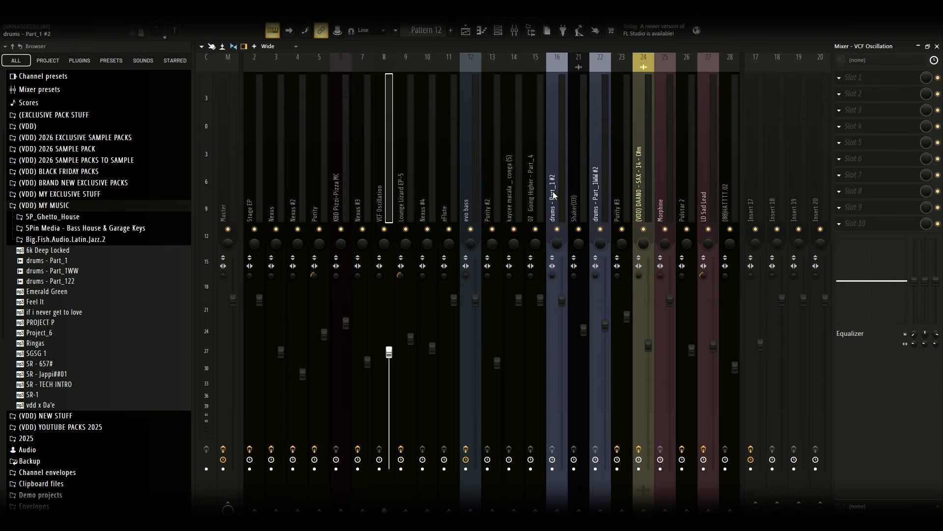
click(938, 47)
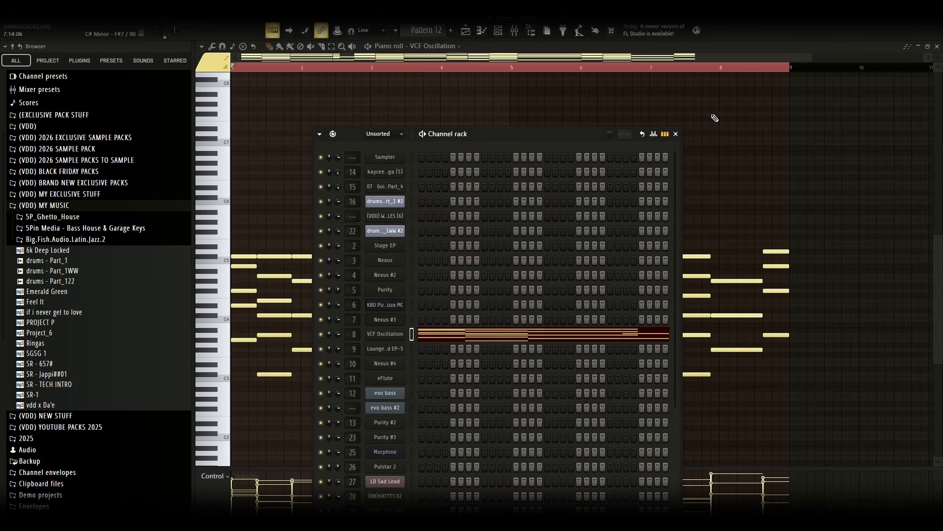
key(F6)
click(370, 43)
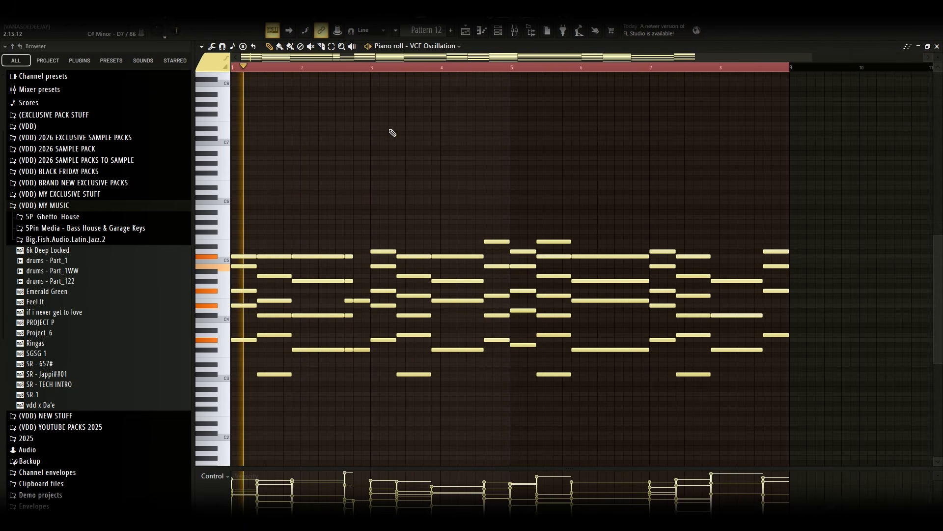
scroll(506, 231, down, 3)
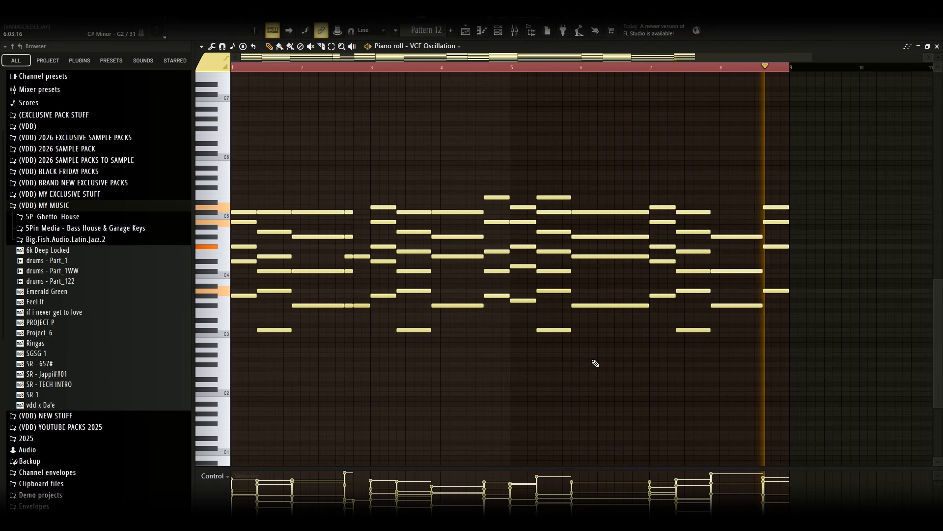
key(space)
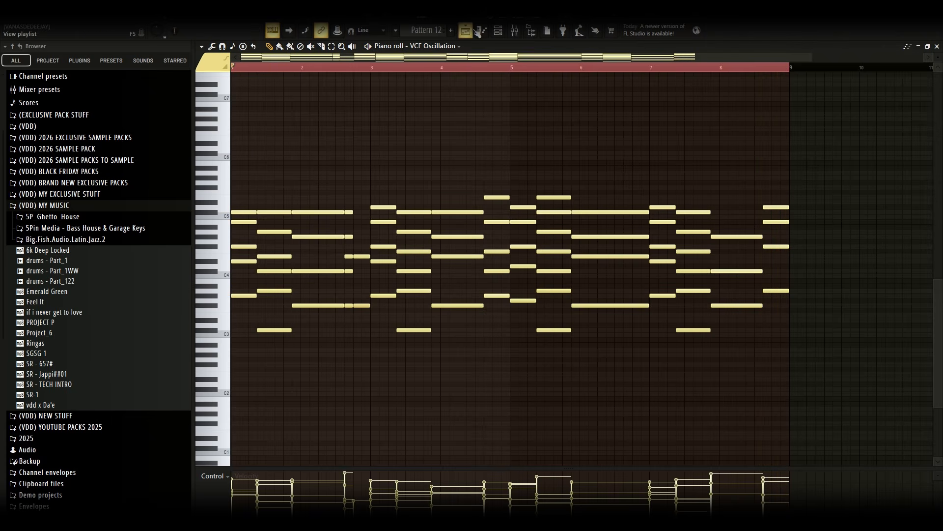
Return to the playlist, unmute Track 24 and open its Purity #2 pattern in the piano roll
click(469, 30)
scroll(855, 275, up, 2)
scroll(848, 280, down, 4)
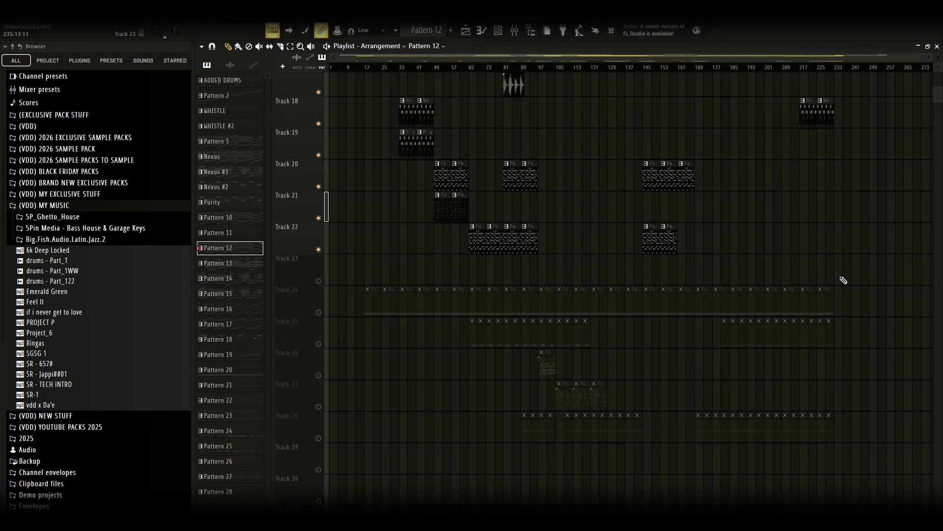
click(320, 312)
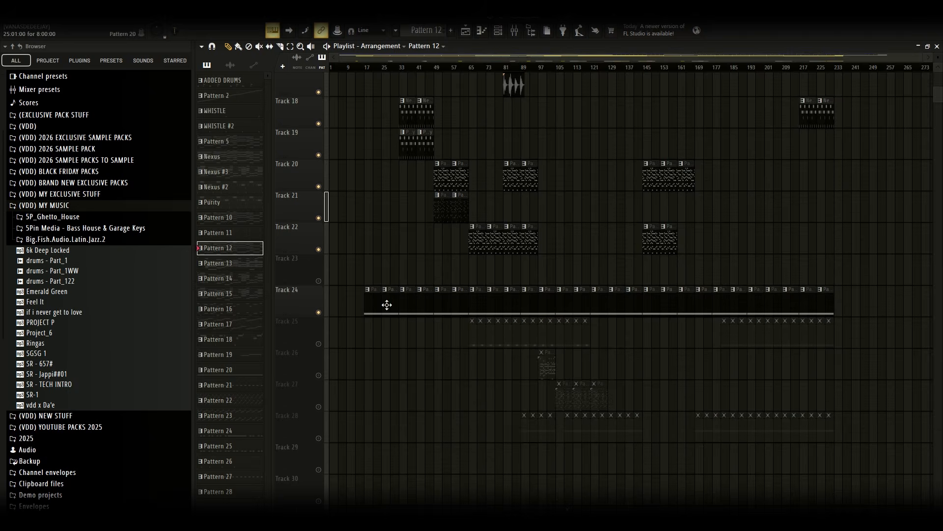
double_click(386, 305)
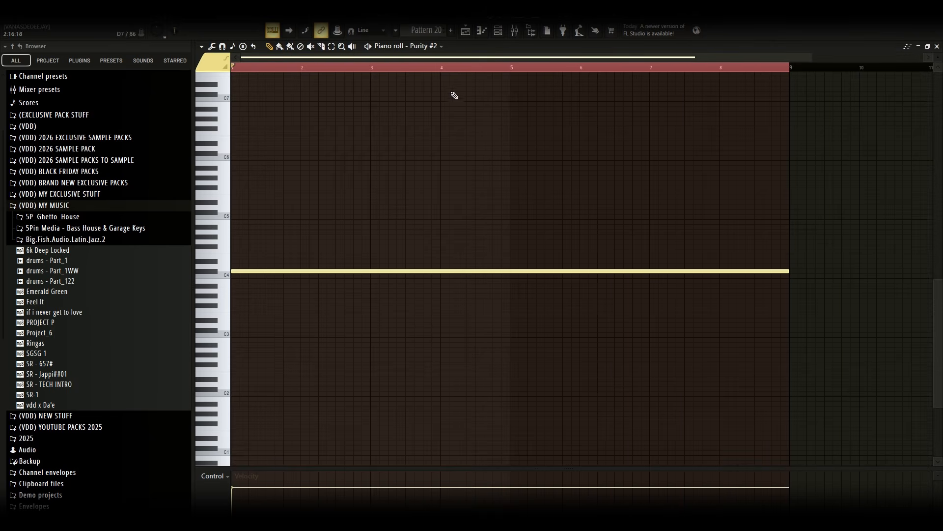
Open the Purity #2 instrument from the channel rack, close it and the channel rack, and play the pattern
click(502, 33)
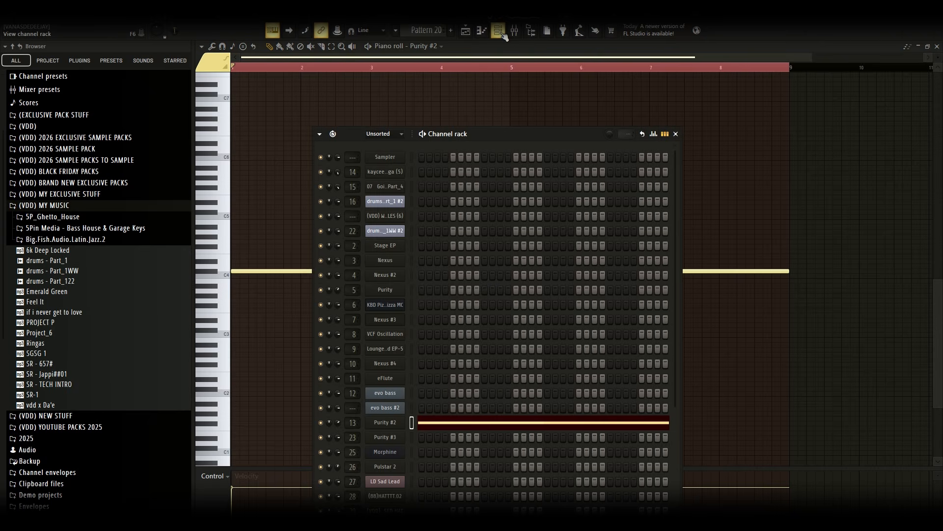
click(373, 425)
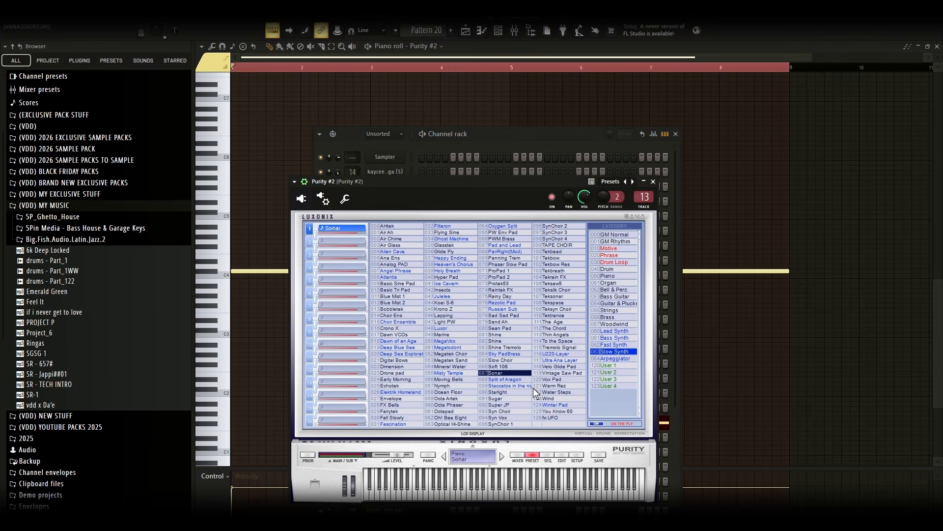
click(654, 181)
click(675, 134)
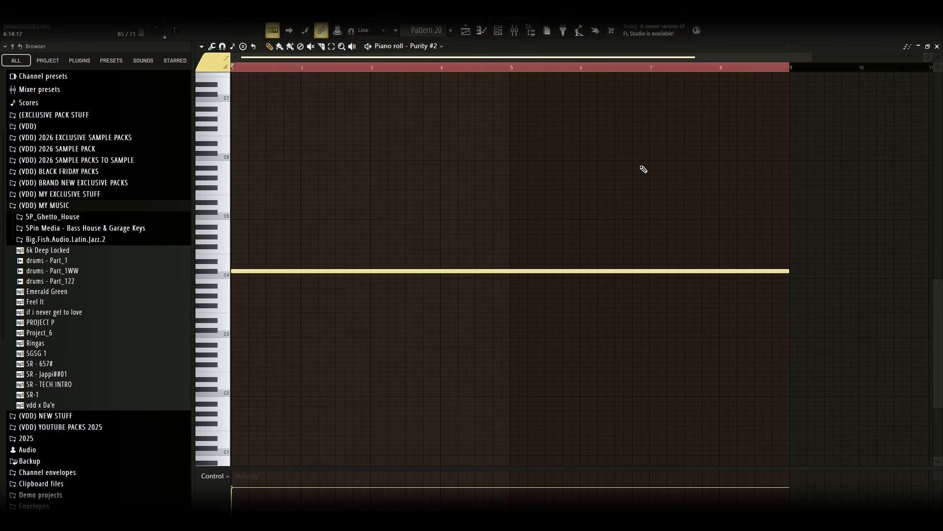
key(space)
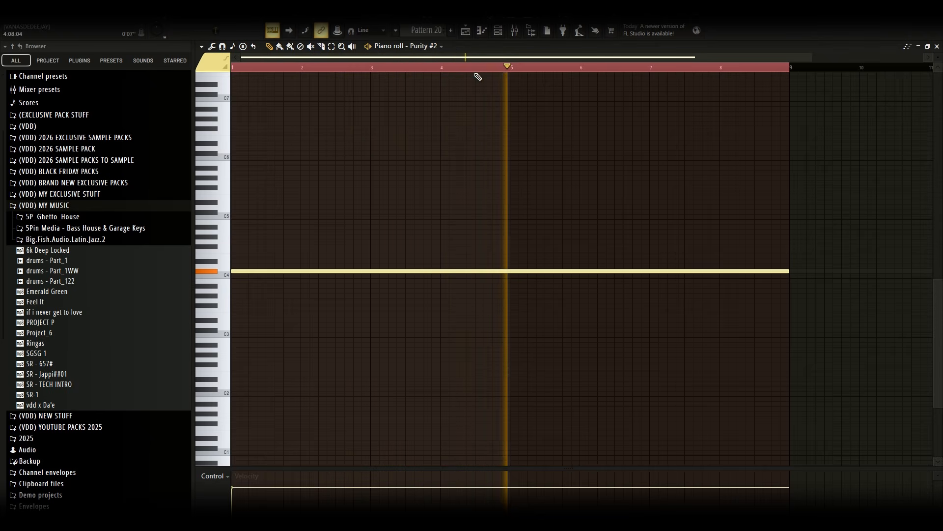
key(space)
Return to the playlist, unmute Track 25 and open its Pulstar 2 pattern in the piano roll
click(465, 31)
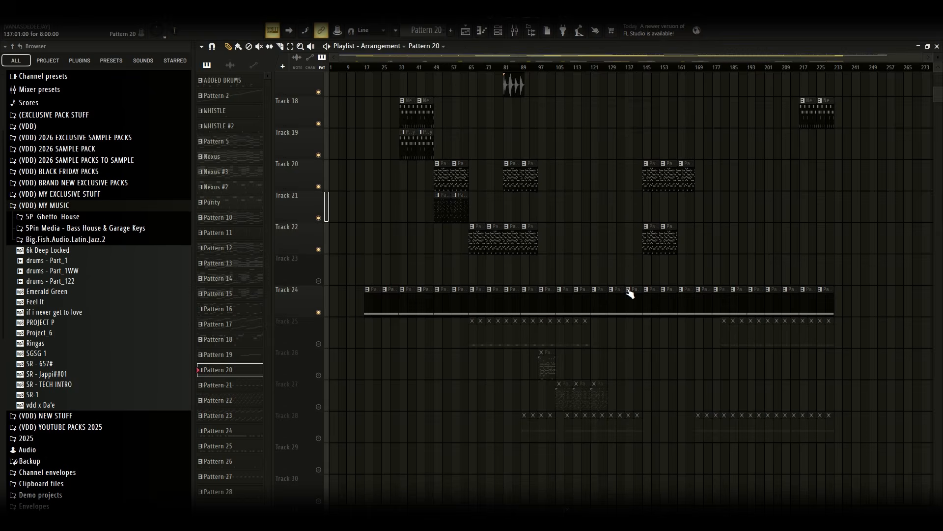
scroll(356, 296, down, 3)
click(318, 249)
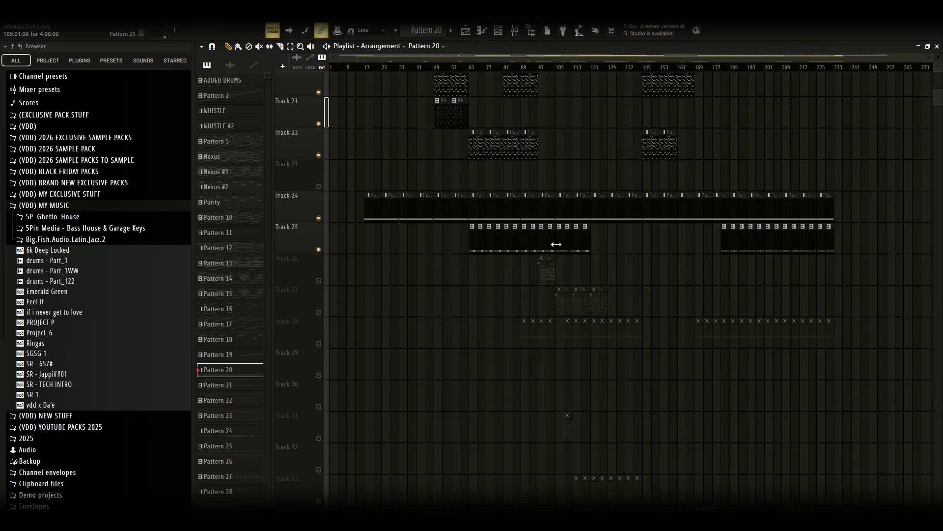
double_click(471, 244)
drag(440, 67, 534, 71)
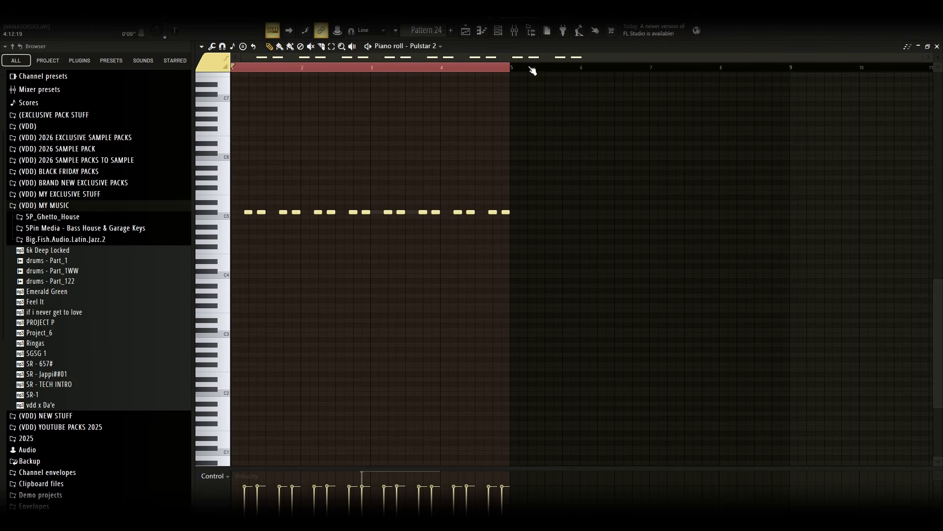
Switch the piano roll to LD Sad Lead and open its Sawer instrument from the channel rack, then close it
click(434, 49)
click(455, 463)
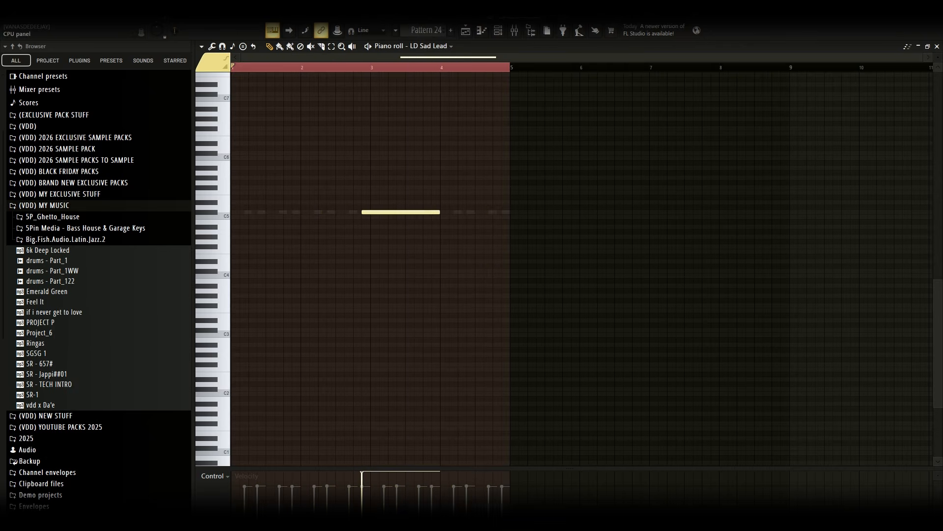
click(505, 37)
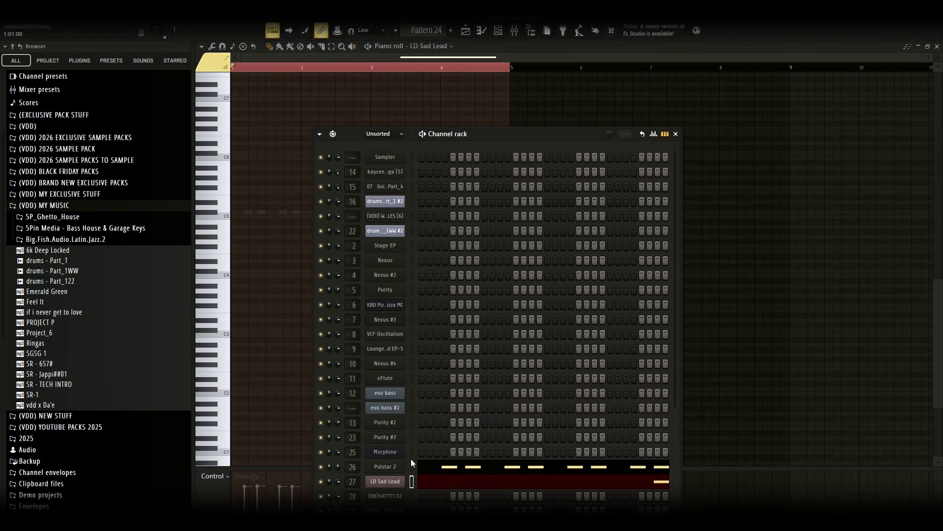
click(380, 469)
click(706, 183)
click(397, 483)
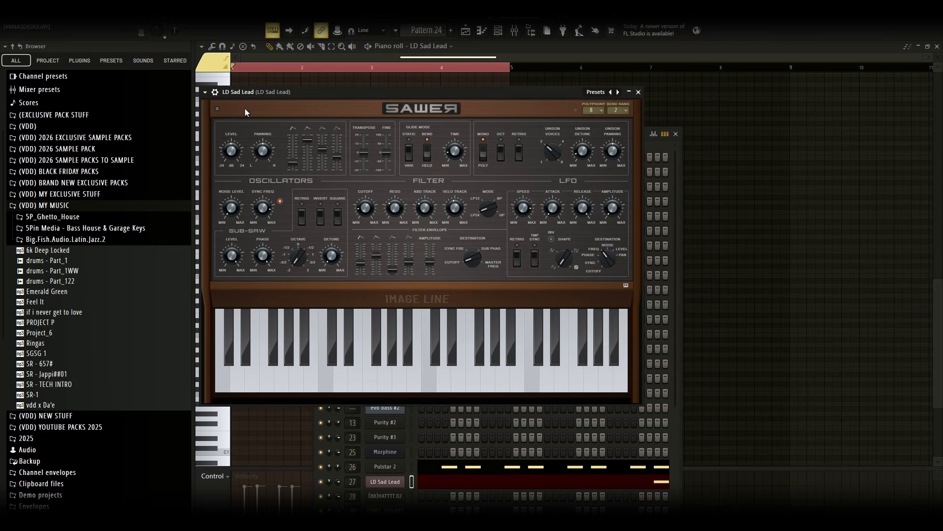
click(640, 91)
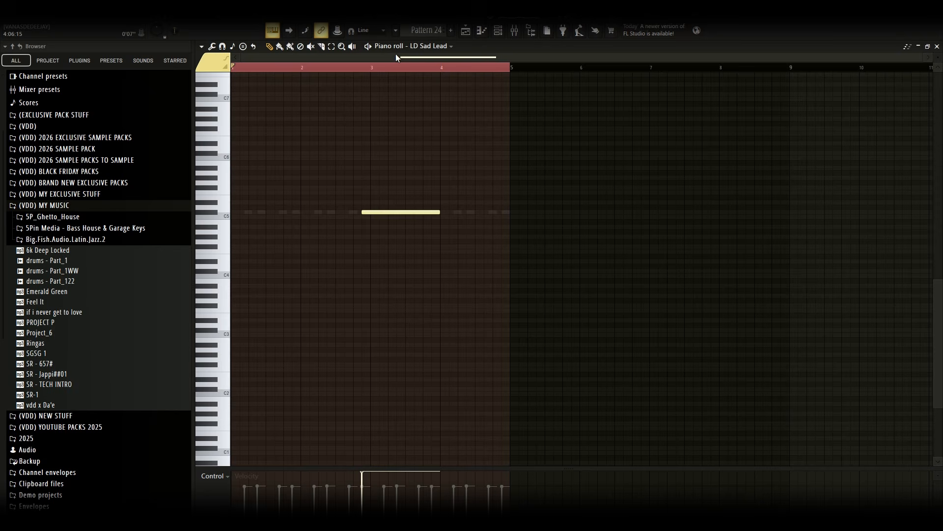
Switch the piano roll back to the Pulstar 2 channel
click(444, 46)
click(440, 452)
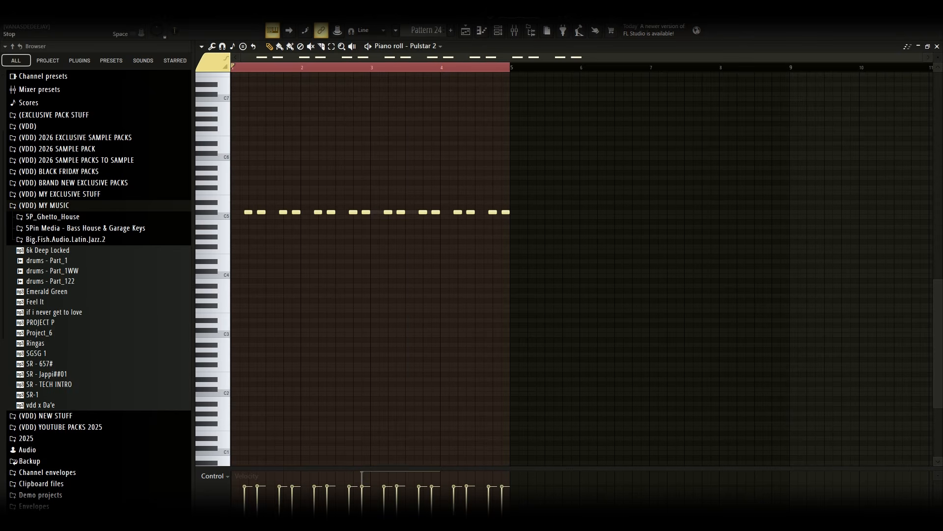
Play and stop the Pulstar 2 pattern in the piano roll
key(space)
key(space)
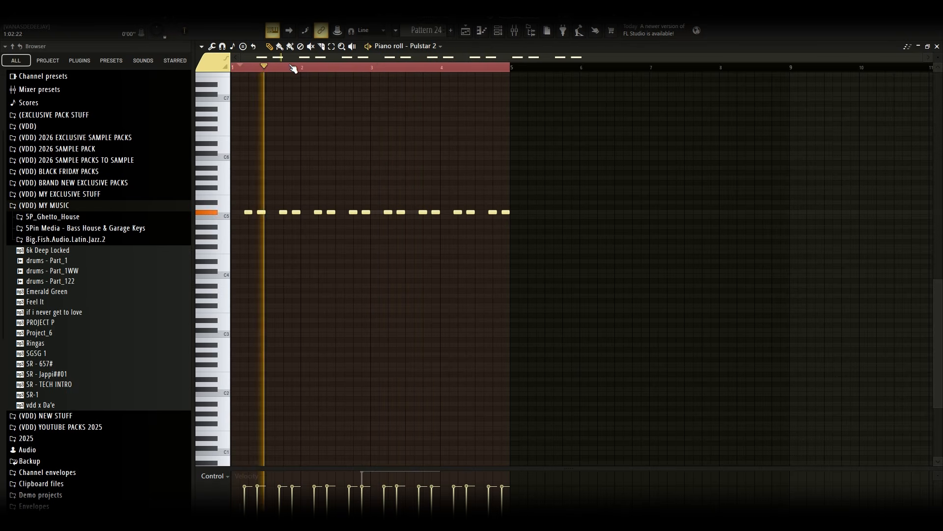
key(space)
Switch the piano roll to LD Sad Lead and play its pattern from around beat 3
click(412, 46)
click(462, 461)
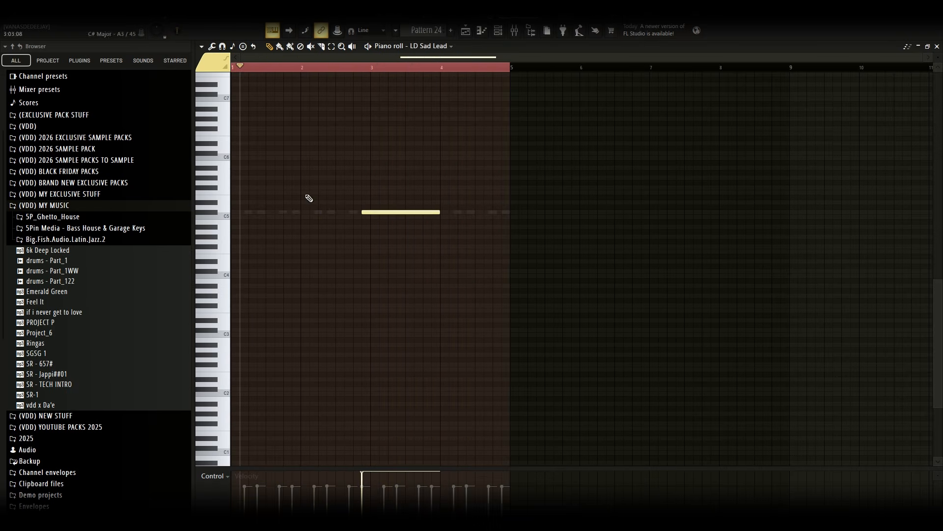
click(353, 68)
key(space)
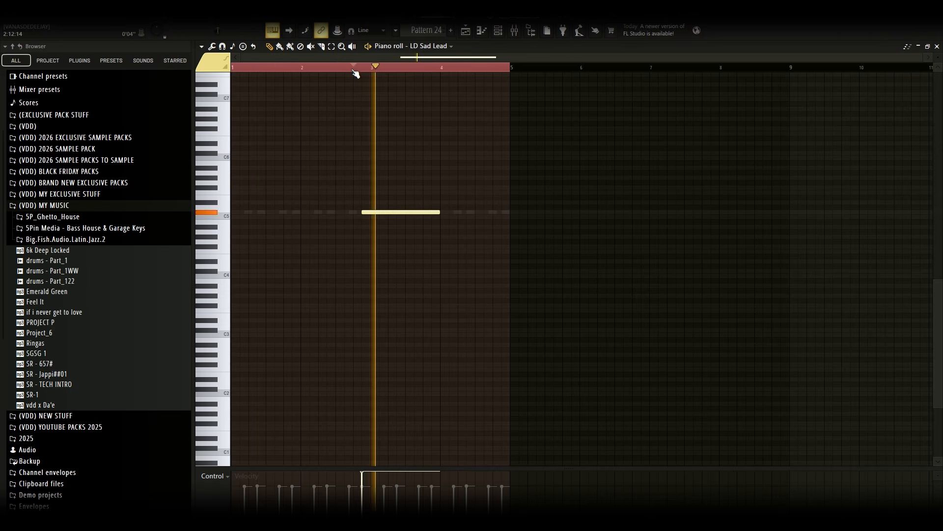
key(space)
Return to the playlist and unmute Track 26
click(466, 31)
scroll(486, 344, down, 3)
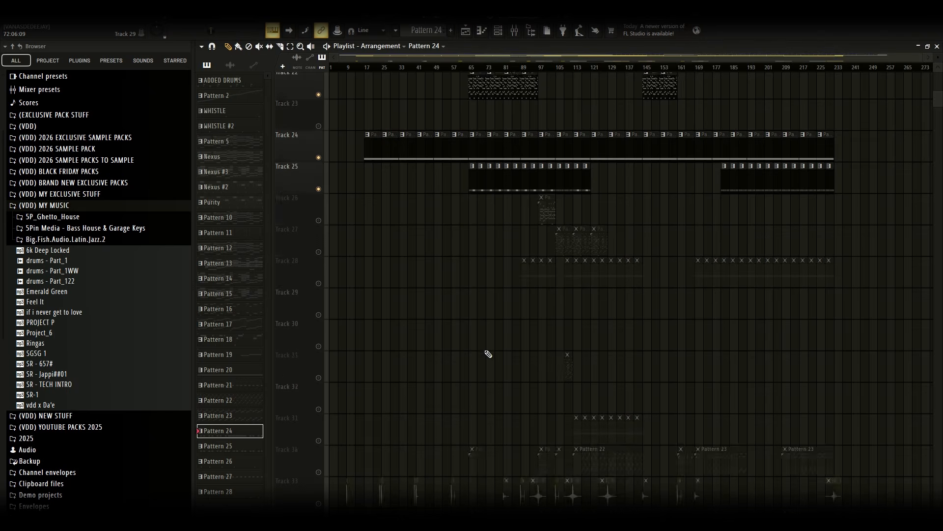
click(318, 281)
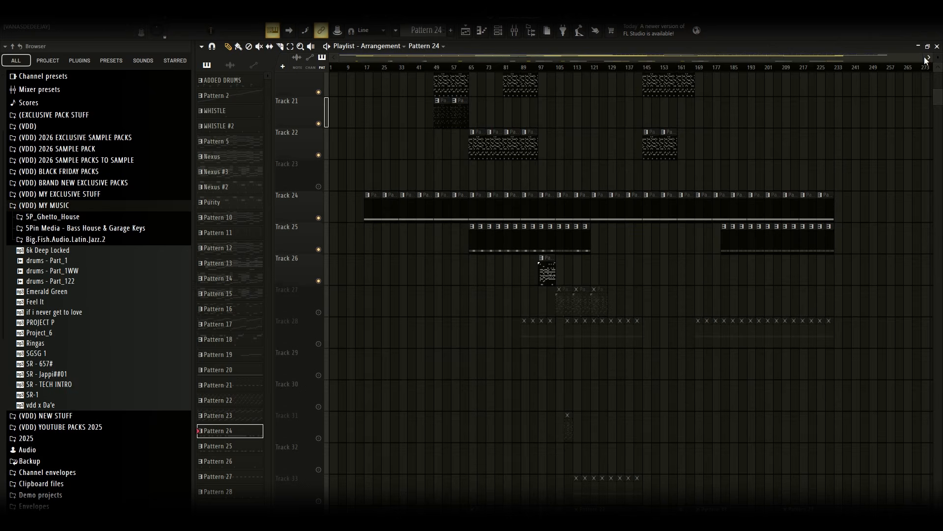
Open Track 26's Pattern 13 in the piano roll to view its Lounge Lizard EP-5 chords
drag(923, 57, 671, 57)
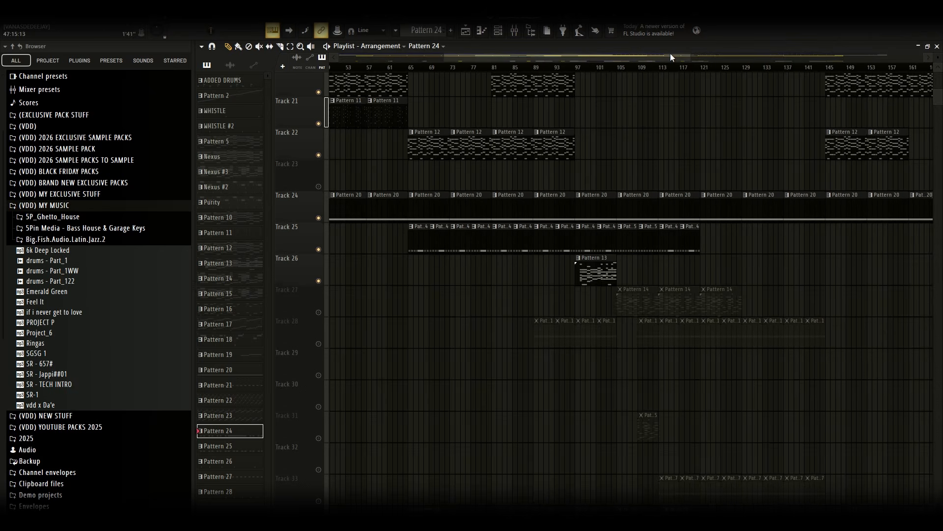
scroll(677, 274, down, 3)
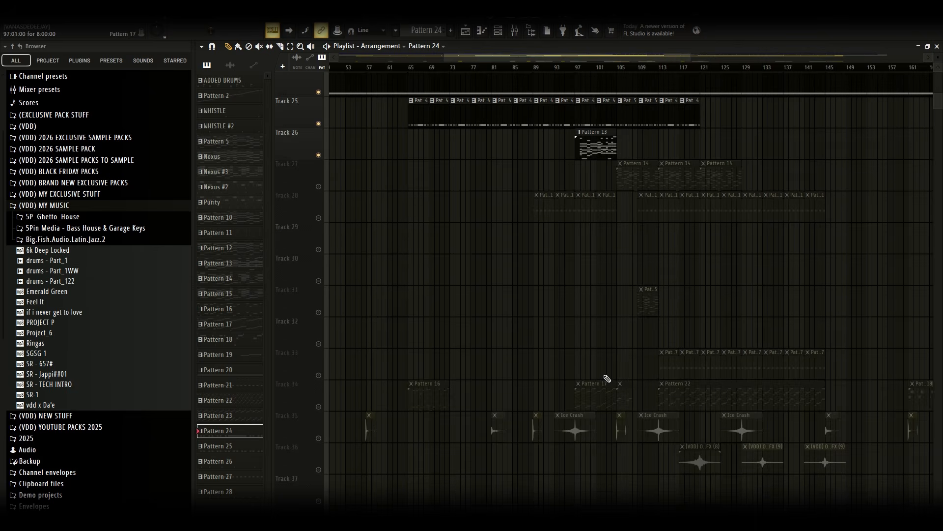
scroll(621, 232, up, 1)
double_click(594, 214)
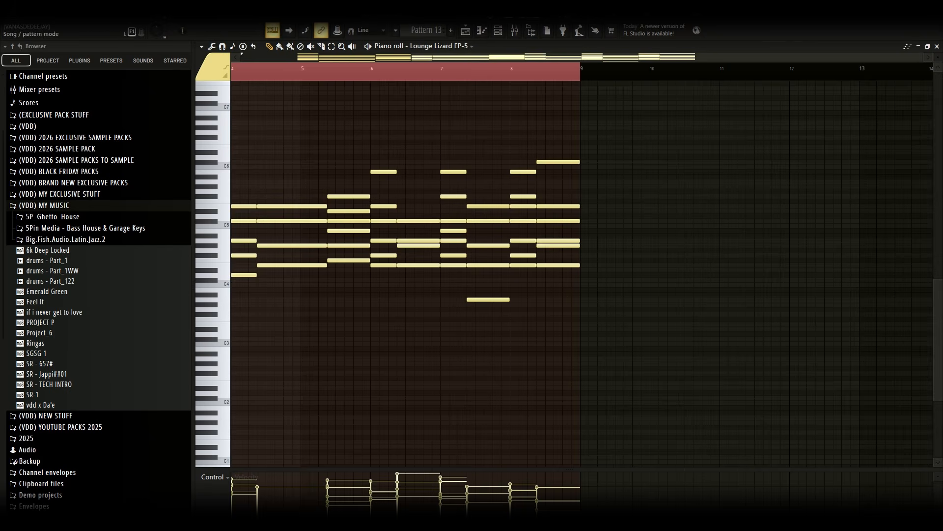
drag(421, 57, 226, 109)
click(279, 78)
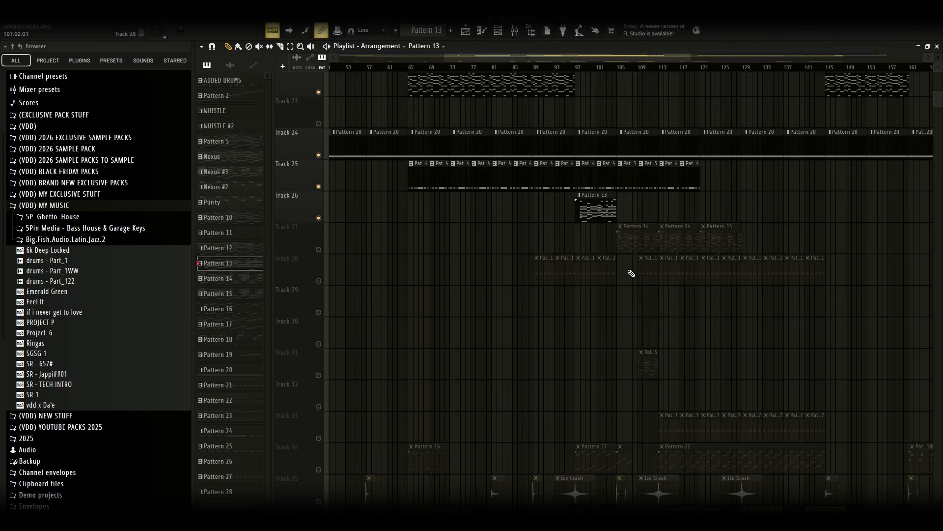
Unmute Track 27 in the playlist
scroll(602, 382, up, 1)
scroll(574, 347, down, 1)
scroll(574, 347, up, 2)
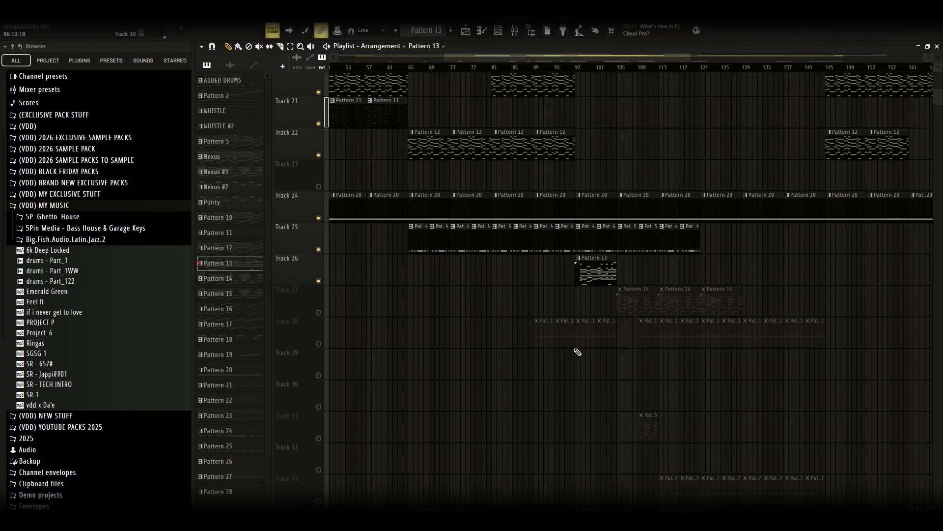
scroll(572, 353, up, 1)
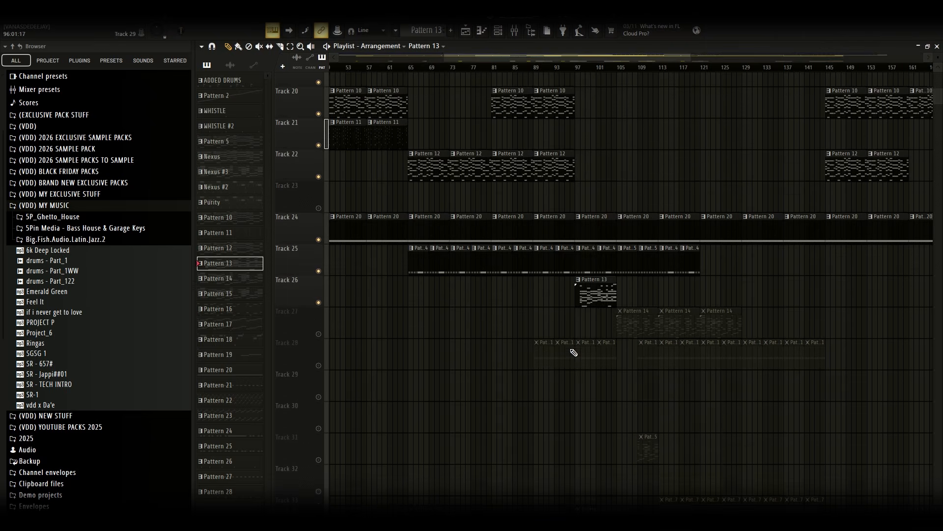
click(319, 344)
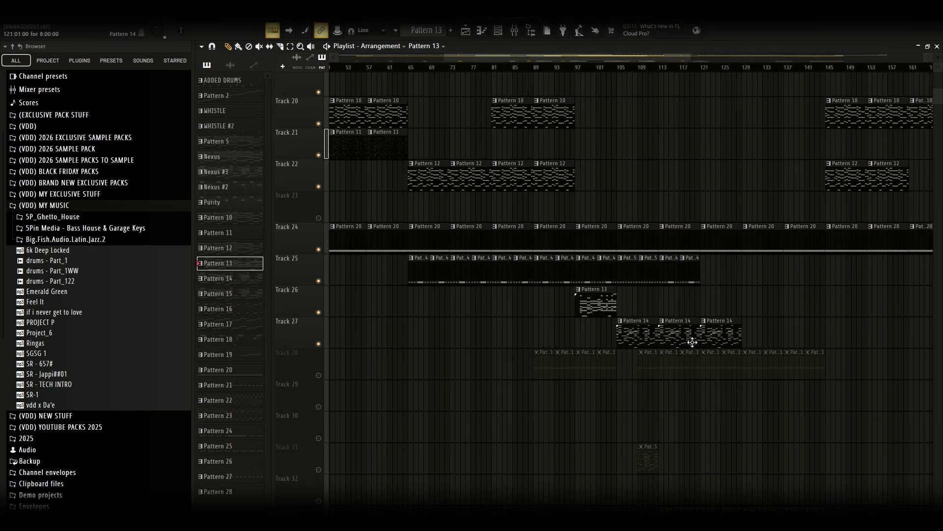
Open Track 27's Pattern 14 in the piano roll and play its VCF Oscillation chords
double_click(638, 335)
drag(546, 55, 340, 64)
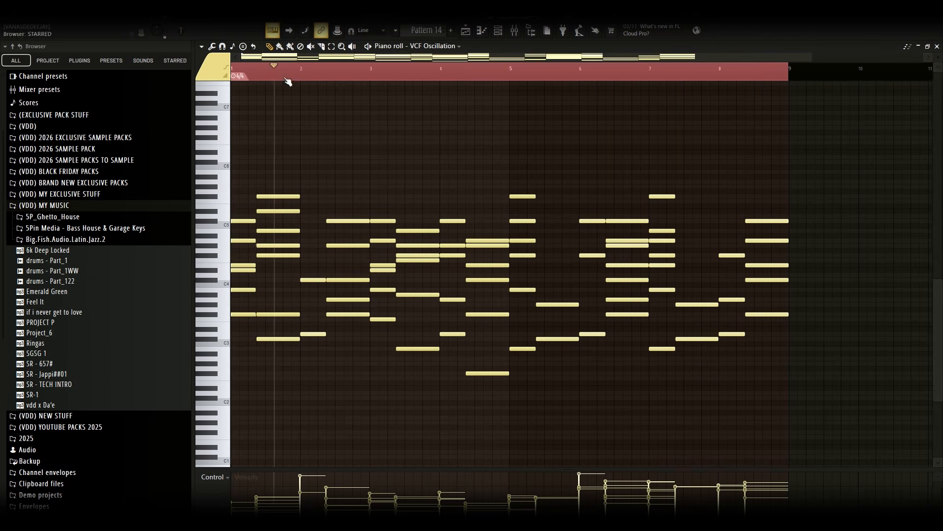
drag(270, 75, 178, 85)
key(space)
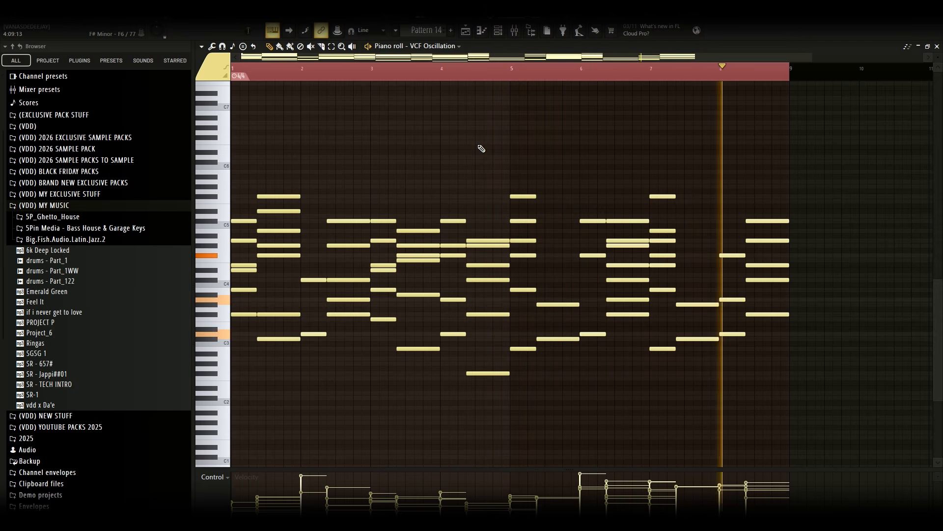
Return to the playlist, unmute Track 28 and open its Purity #3 pattern in the piano roll
click(474, 33)
click(319, 375)
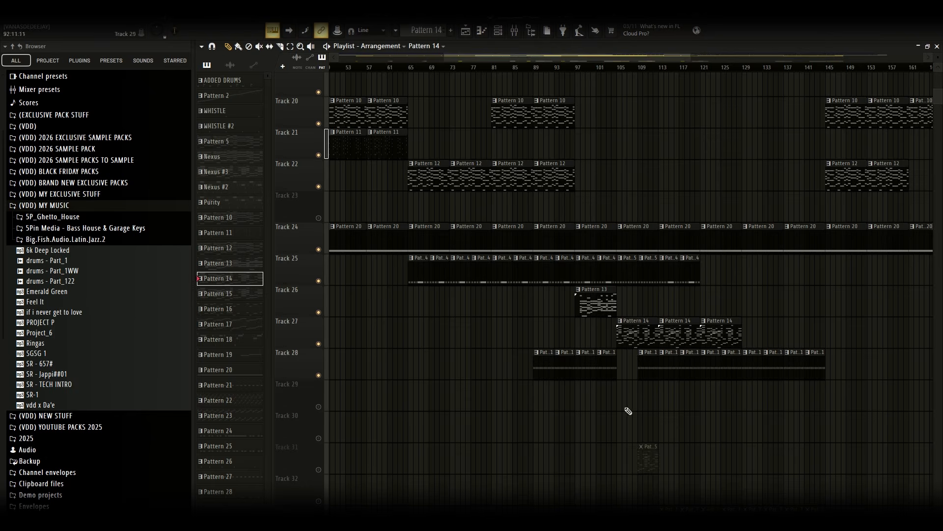
double_click(565, 361)
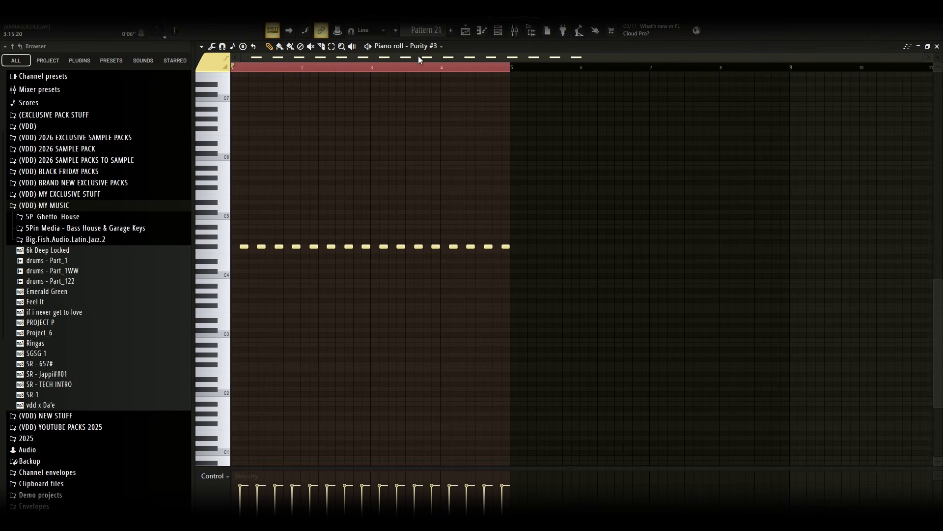
Open the Purity #3 instrument from the channel rack, close it and play the pattern
click(499, 31)
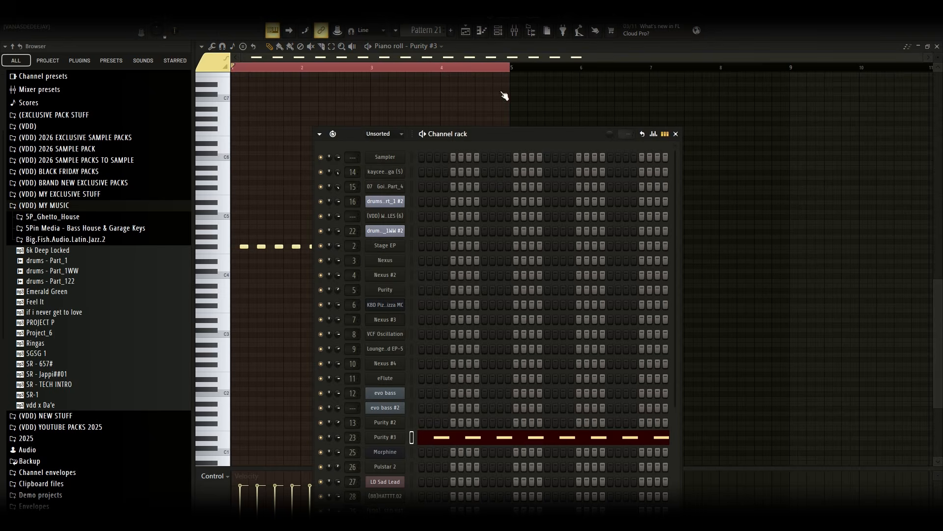
click(393, 440)
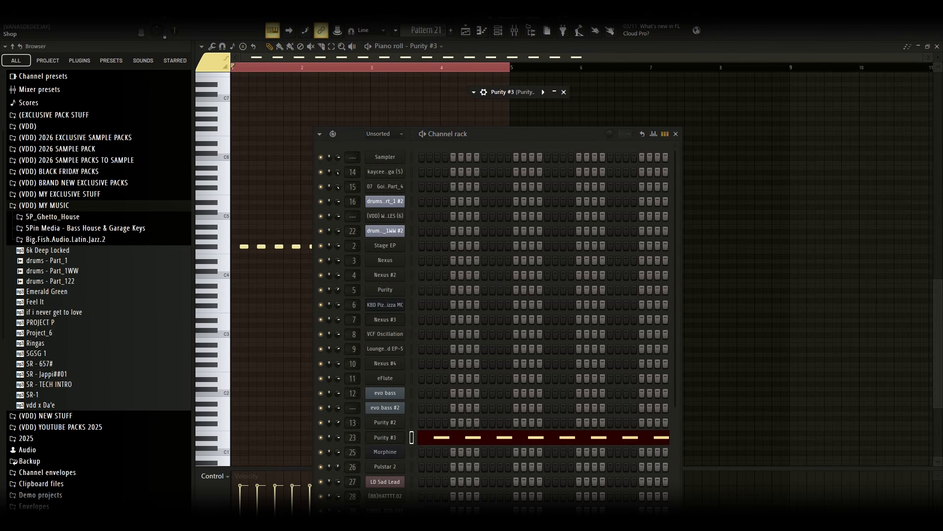
click(563, 92)
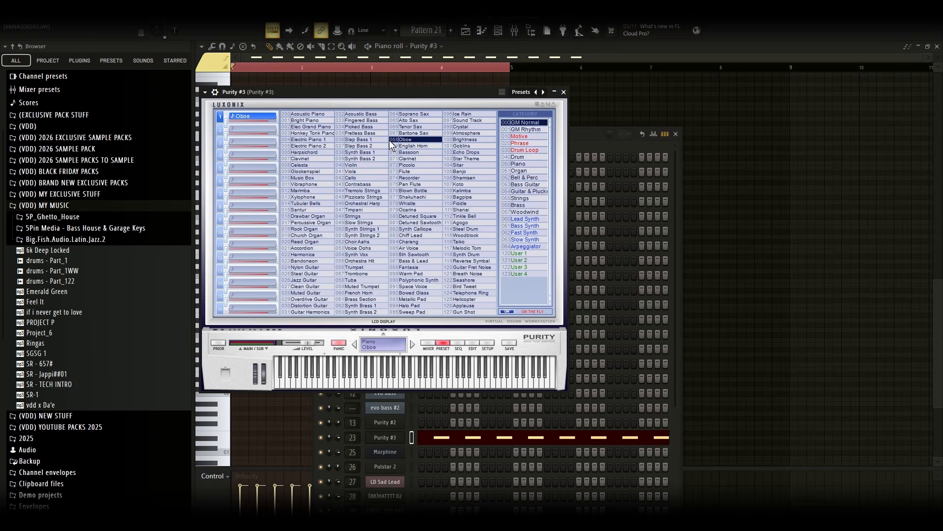
click(746, 69)
key(space)
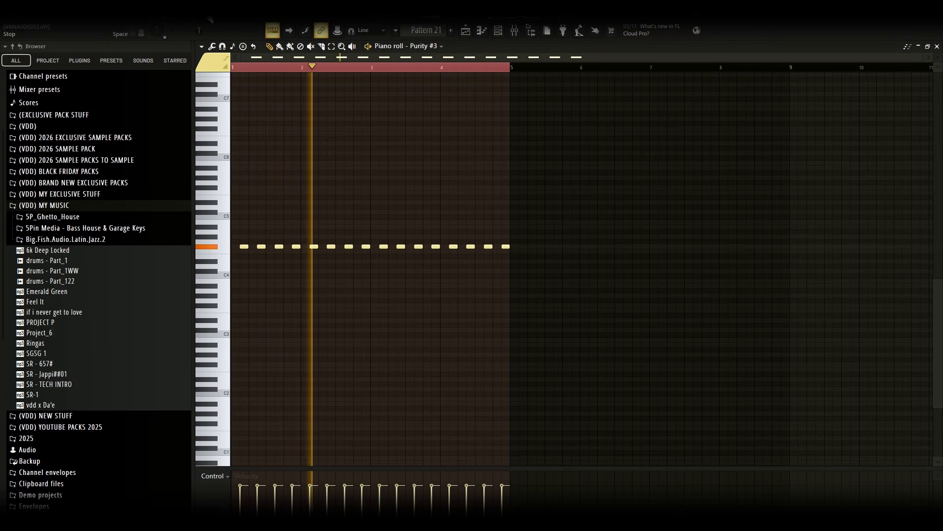
key(space)
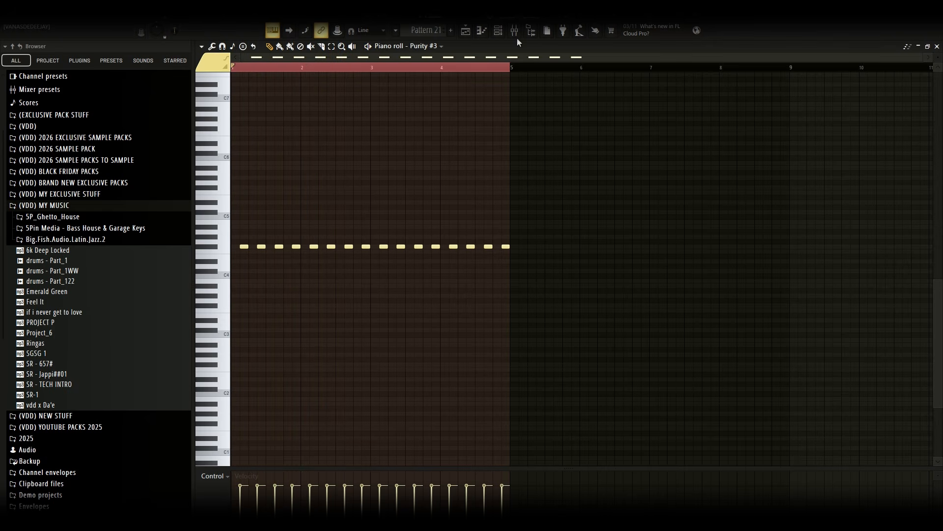
Return to the playlist and unmute Track 31
click(476, 33)
scroll(735, 269, down, 4)
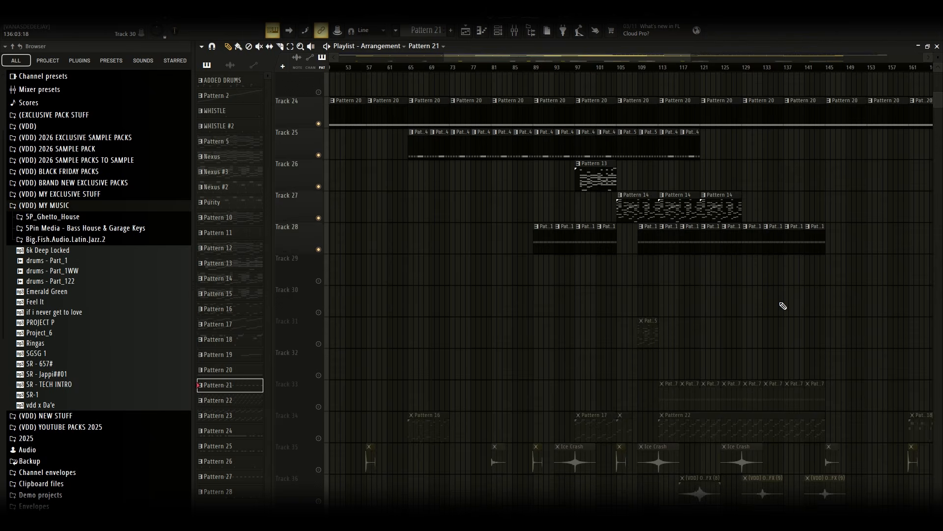
scroll(783, 305, down, 2)
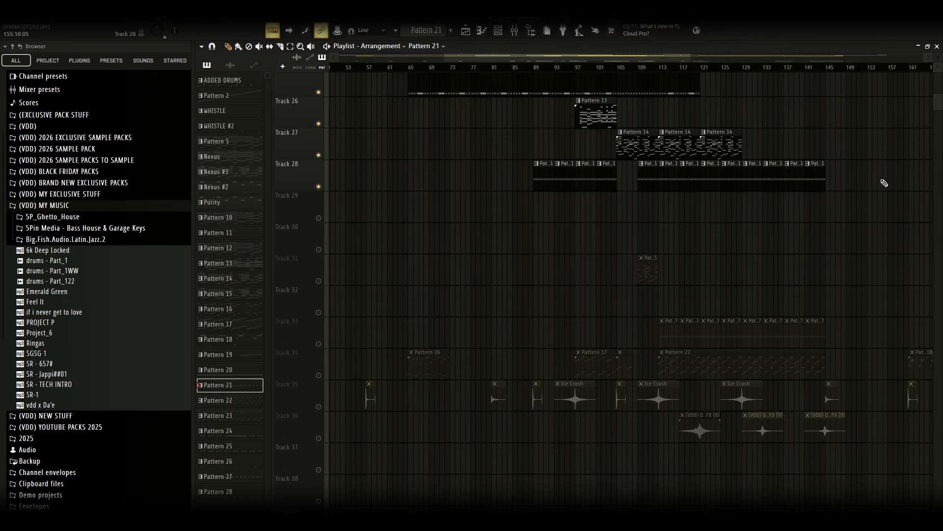
click(319, 281)
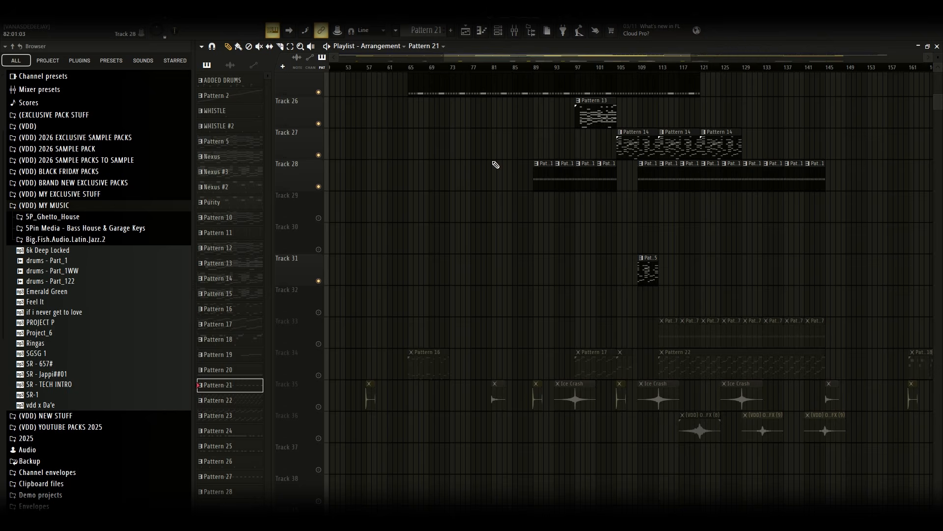
Open Track 31's Pattern 15 in the piano roll to view its Nexus #4 notes
drag(495, 58, 213, 59)
double_click(462, 278)
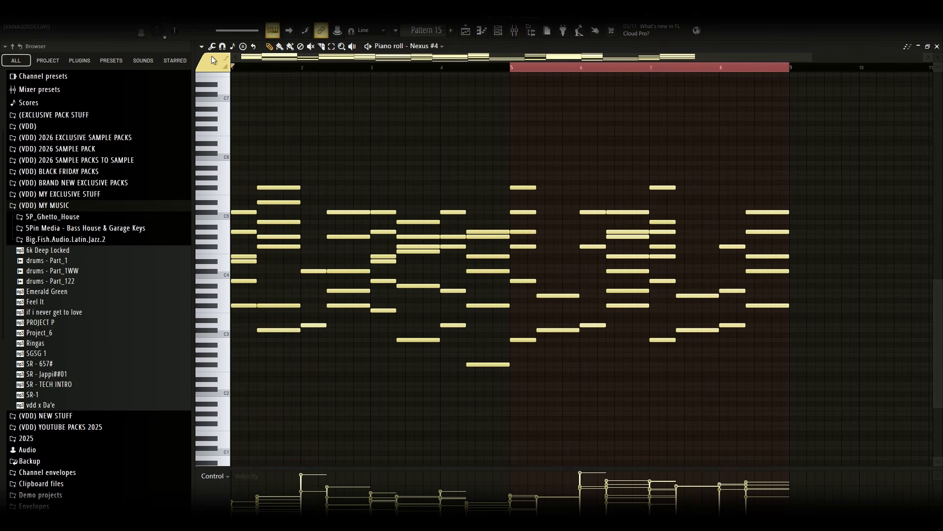
click(473, 32)
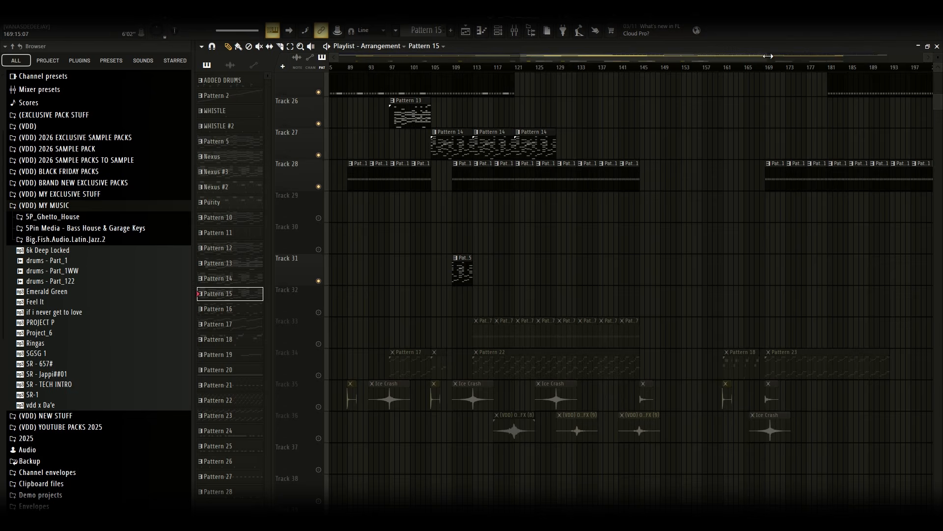
drag(768, 56, 603, 57)
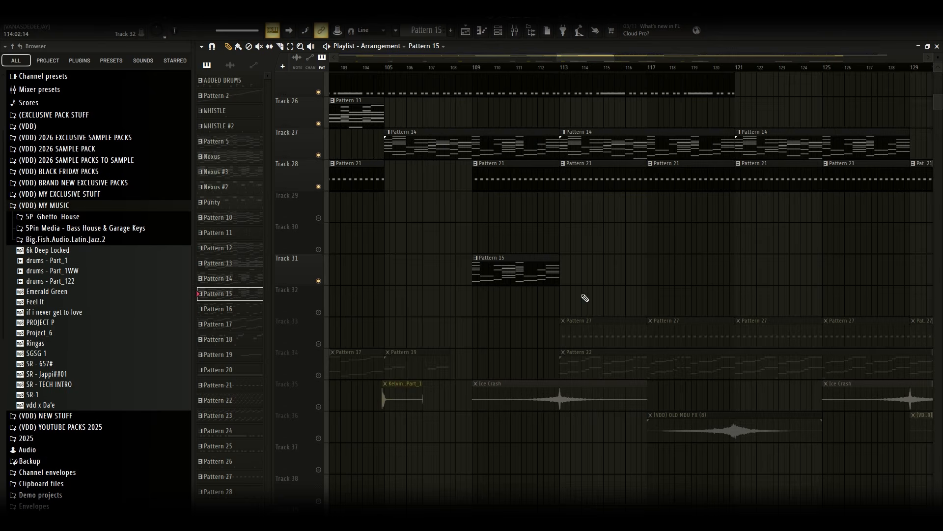
double_click(533, 269)
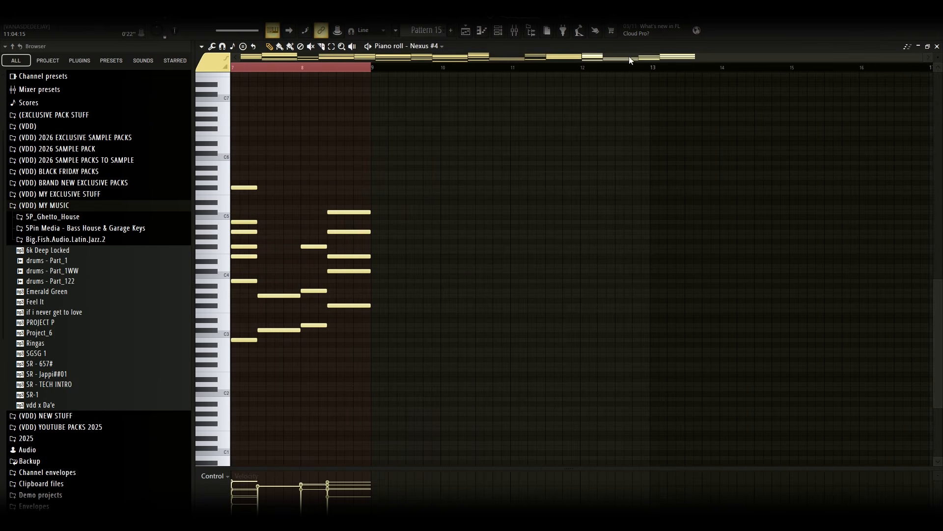
Open the Nexus #4 instrument from the channel rack, close it and return to the playlist
click(497, 31)
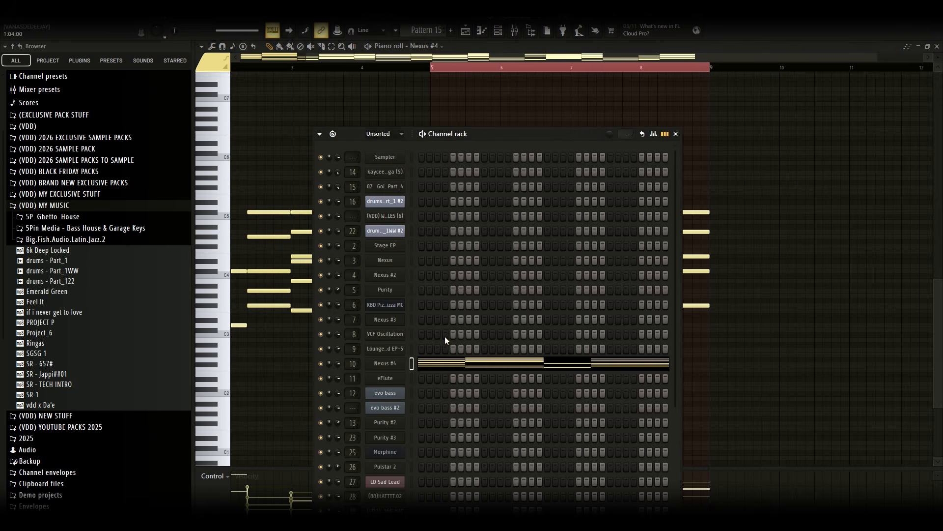
click(378, 364)
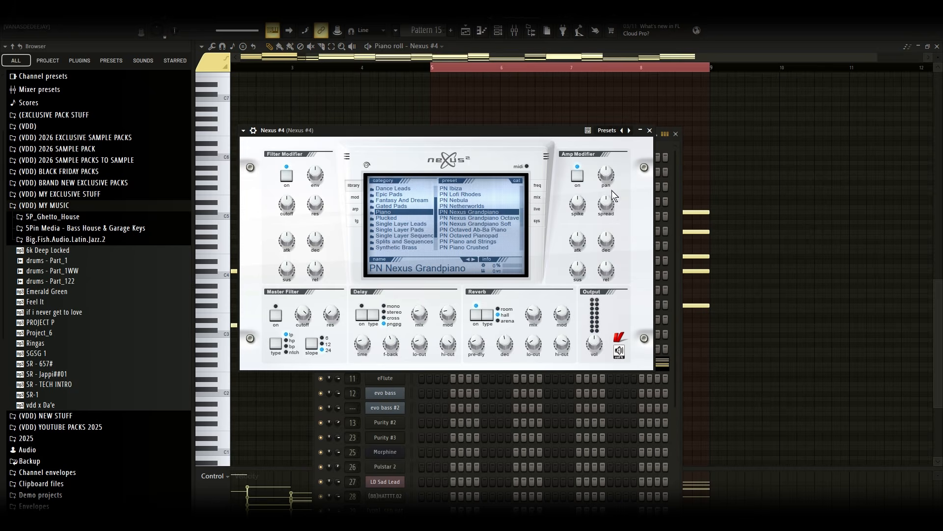
click(541, 70)
click(465, 30)
Reopen Track 27's Pattern 14 in the piano roll and return to the playlist
click(514, 155)
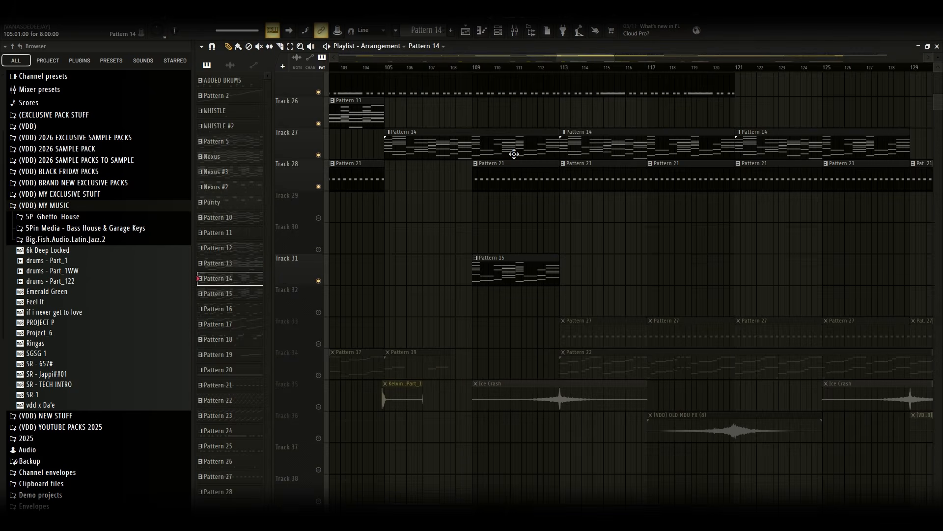
double_click(514, 154)
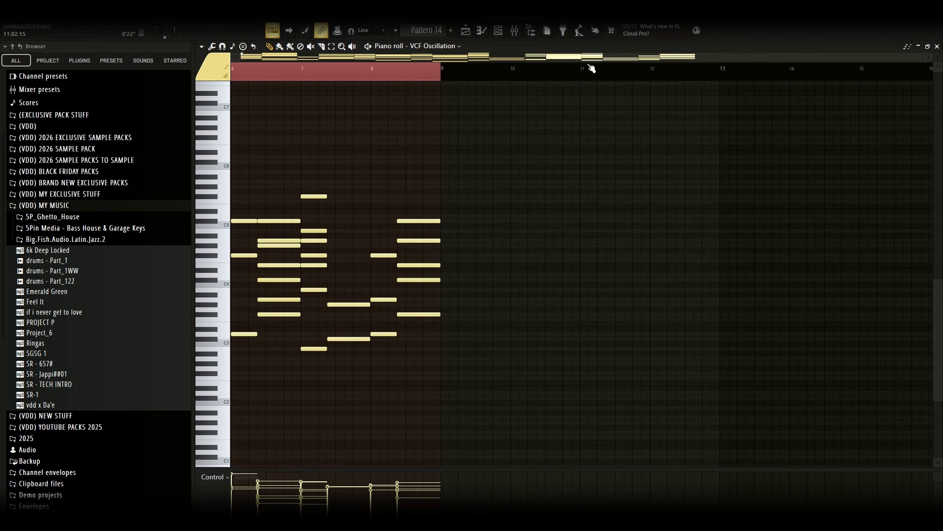
key(F5)
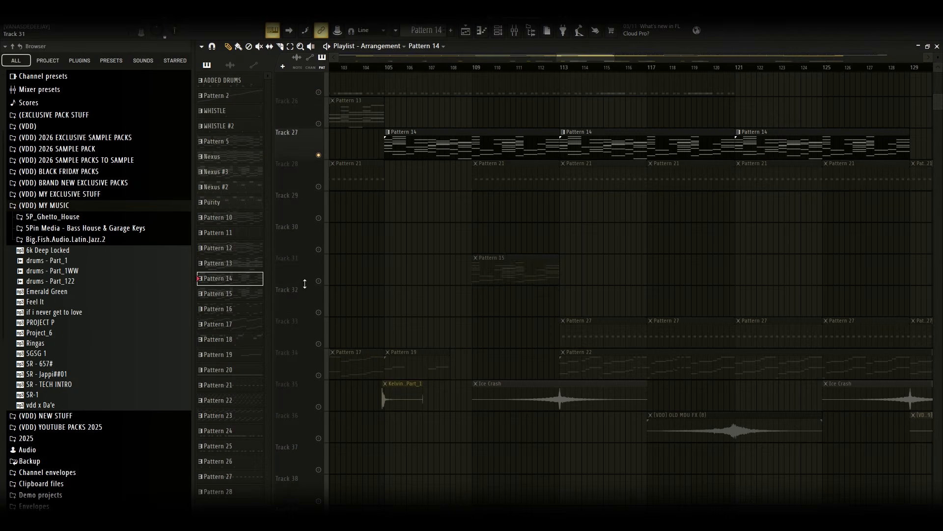
Solo Tracks 27 and 31 and play the arrangement from around bar 106
right_click(318, 281)
click(319, 155)
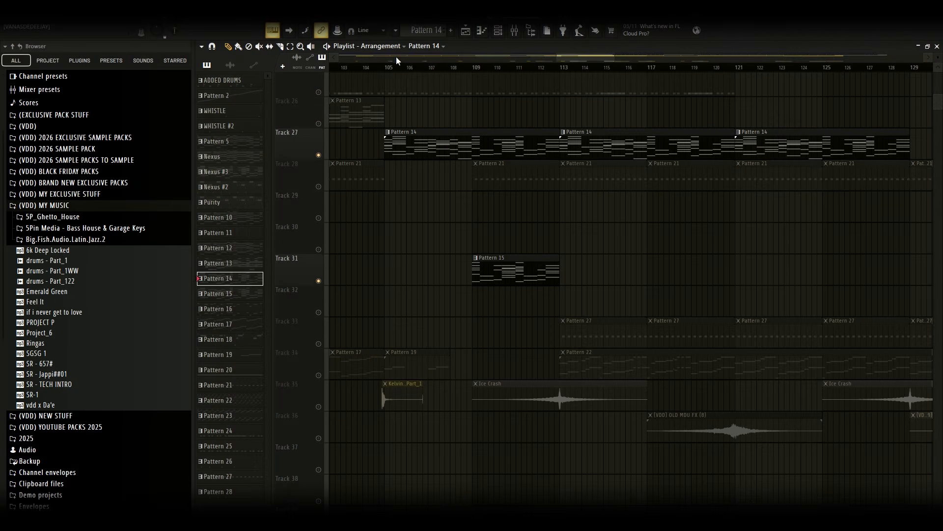
click(387, 68)
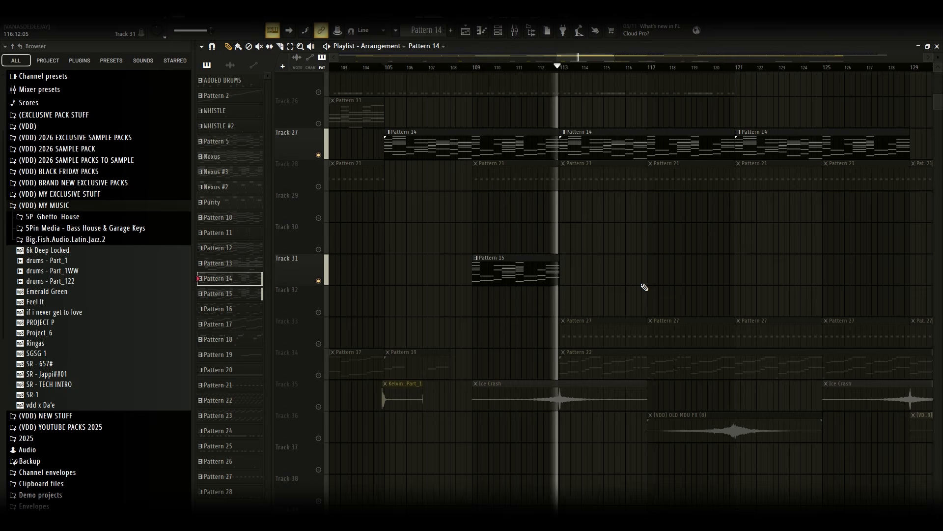
Stop playback and open Track 33's Pattern 27 in the piano roll to view its Machine notes, then return to the playlist
key(space)
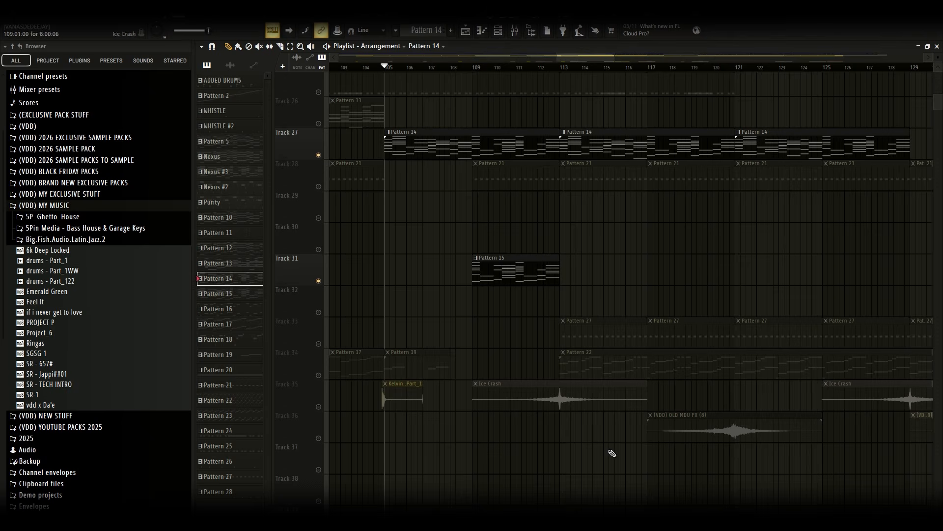
drag(556, 56, 620, 56)
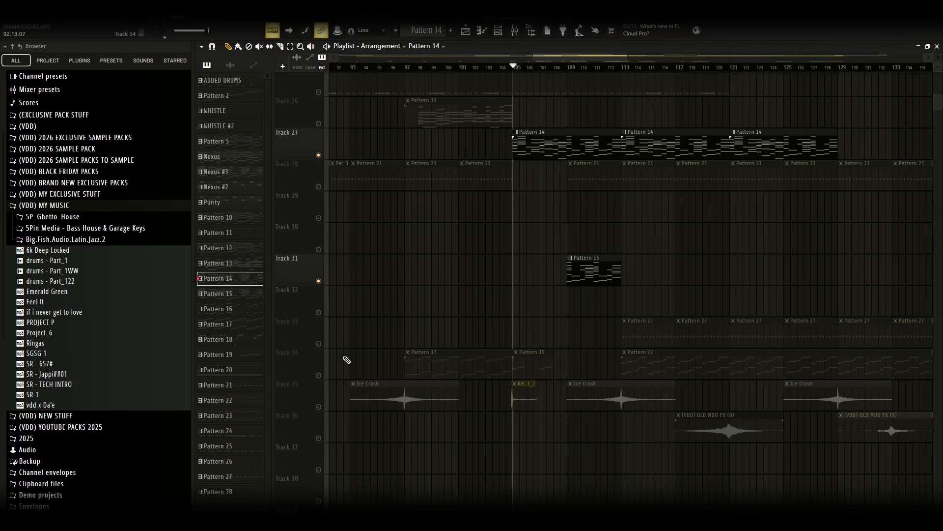
double_click(681, 334)
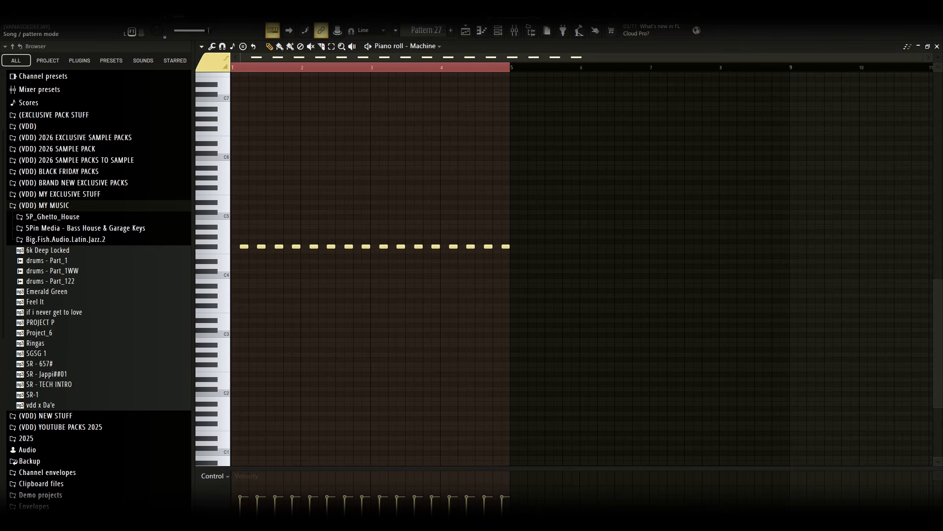
click(466, 31)
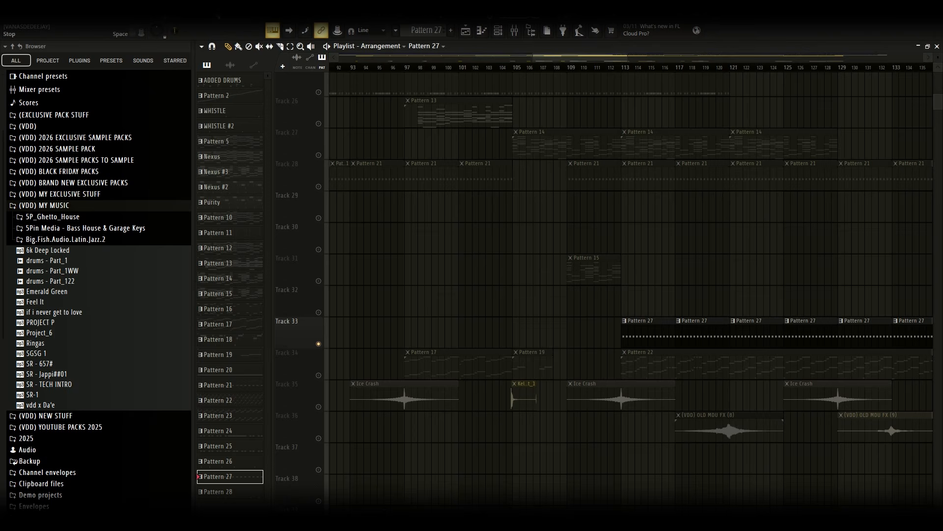
Clear the solo so all playlist tracks are unmuted again
scroll(800, 331, down, 3)
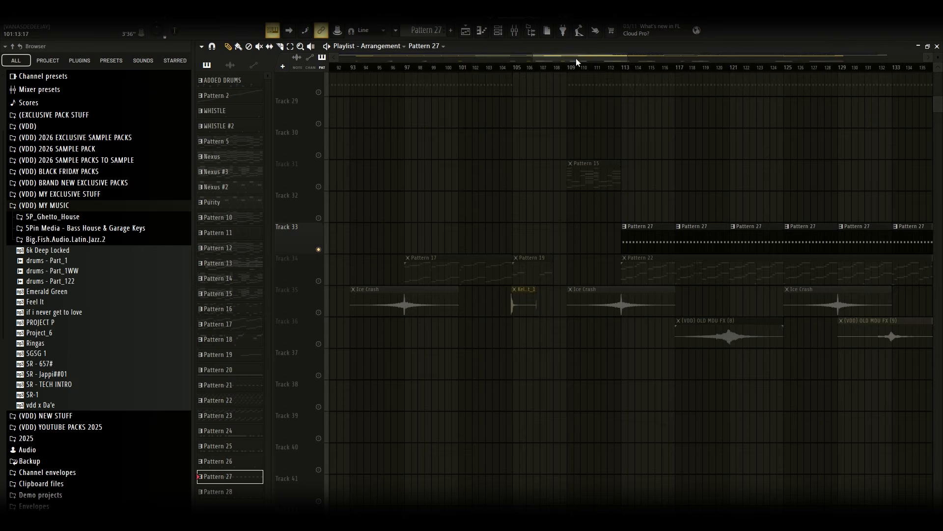
drag(576, 58, 924, 59)
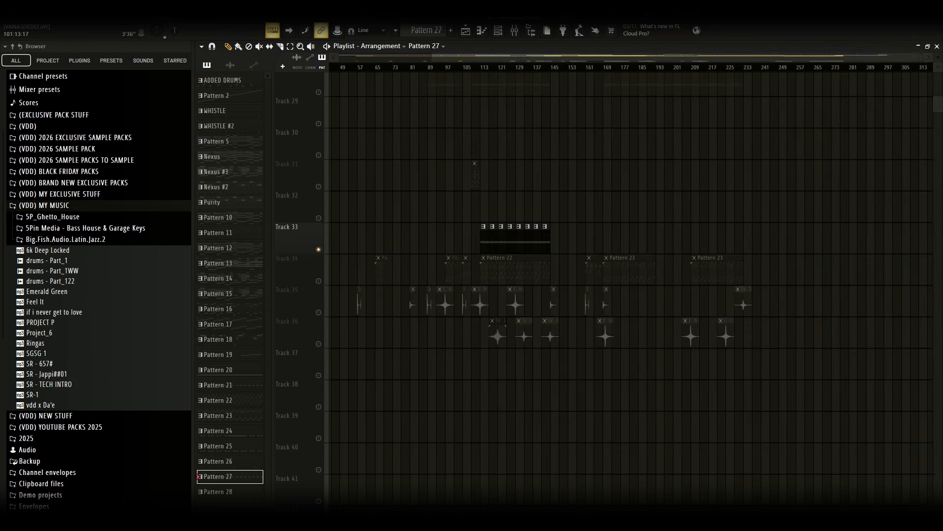
scroll(739, 268, up, 9)
scroll(769, 294, up, 3)
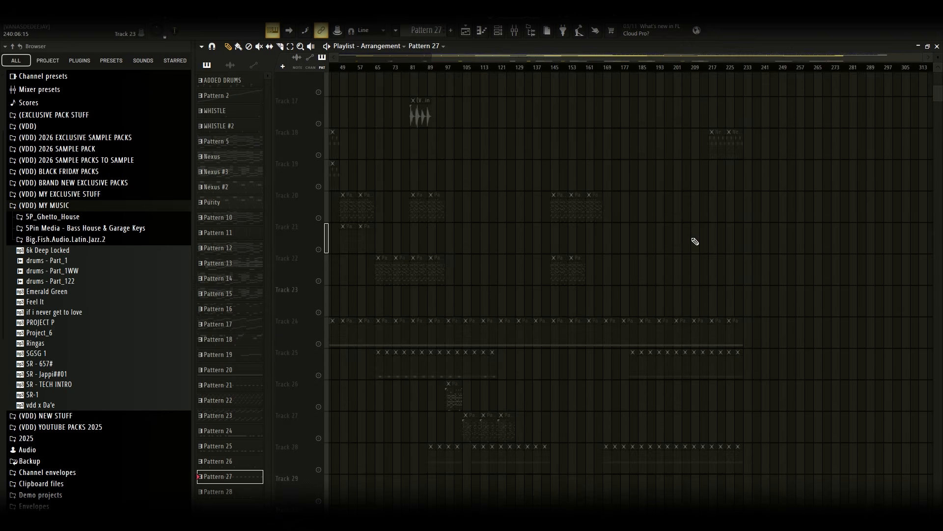
click(323, 248)
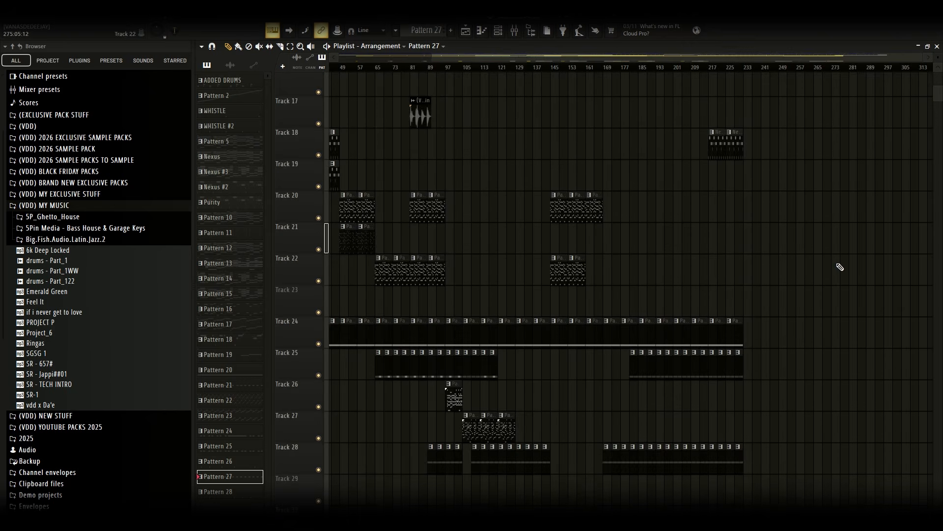
Browse the whole arrangement across all tracks in the playlist
scroll(841, 267, up, 4)
drag(767, 57, 340, 56)
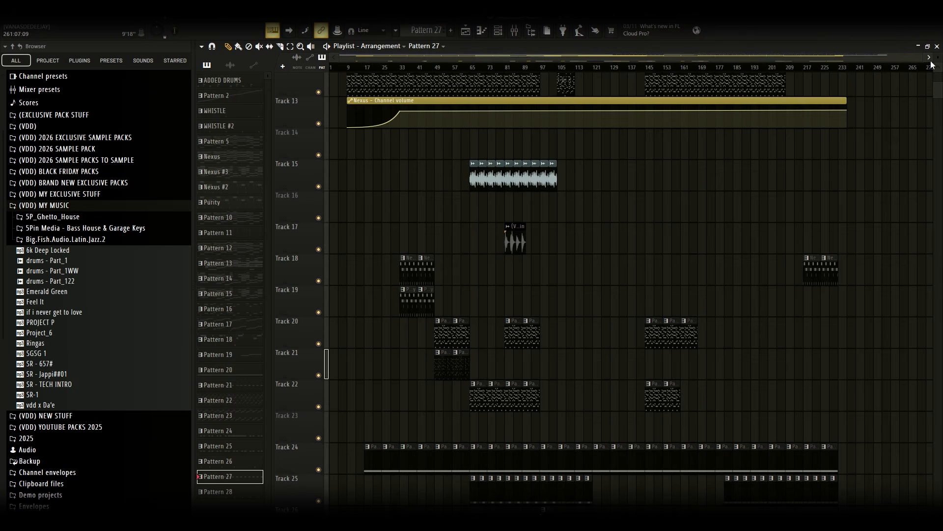
drag(924, 58, 928, 58)
drag(939, 96, 940, 89)
scroll(918, 223, down, 3)
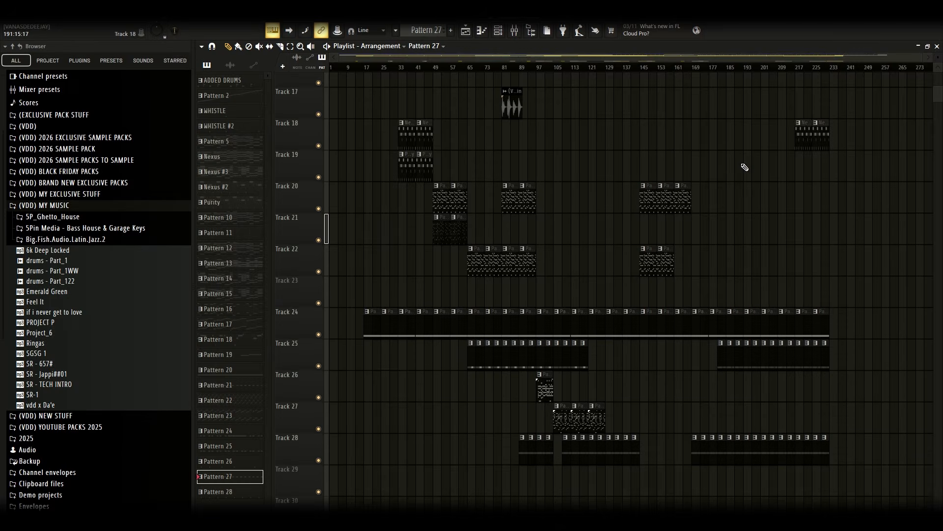
scroll(744, 167, down, 3)
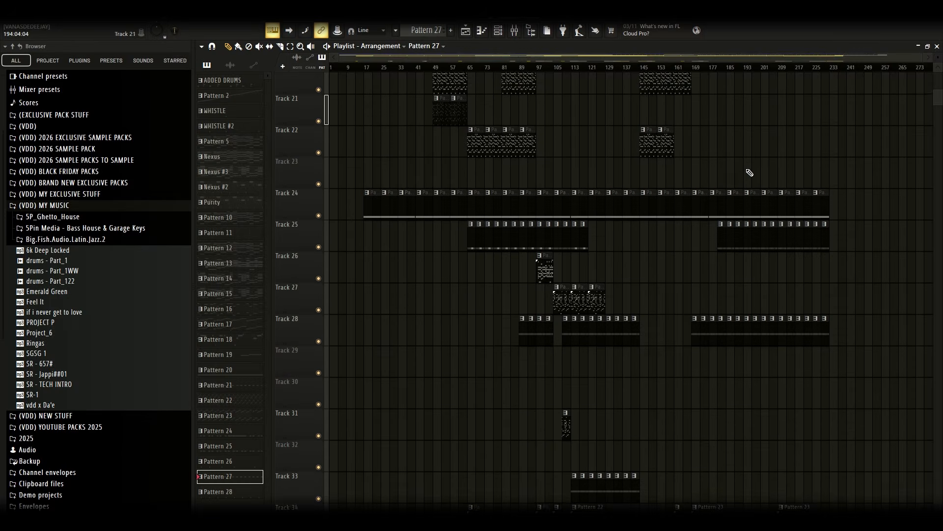
scroll(870, 268, up, 8)
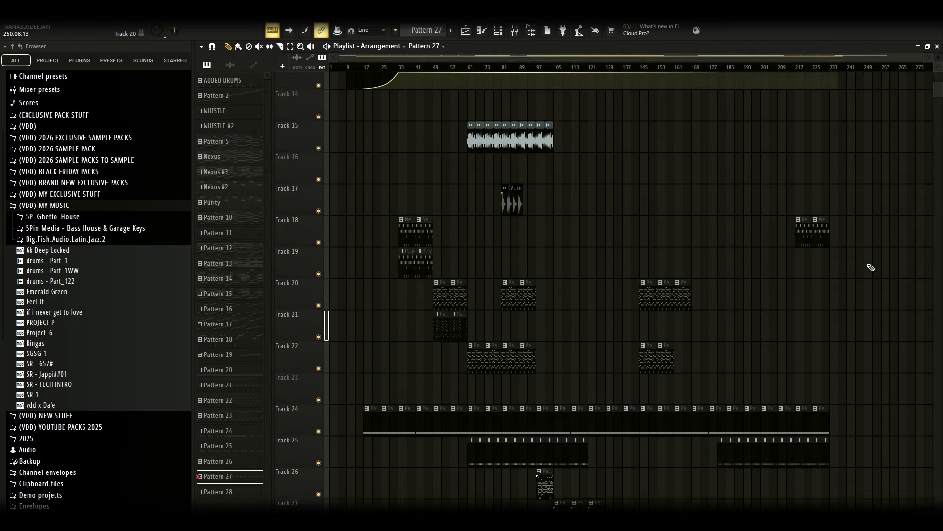
scroll(871, 270, down, 8)
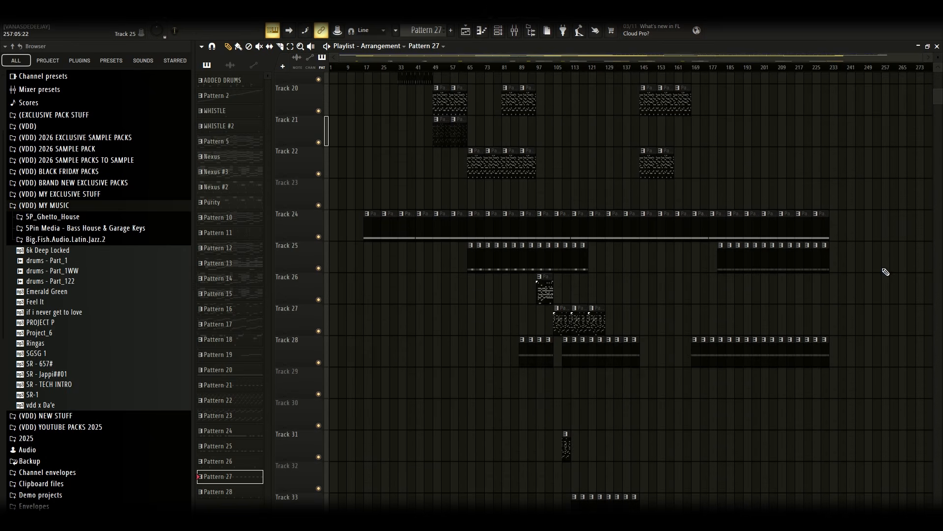
scroll(882, 277, up, 3)
scroll(876, 286, down, 5)
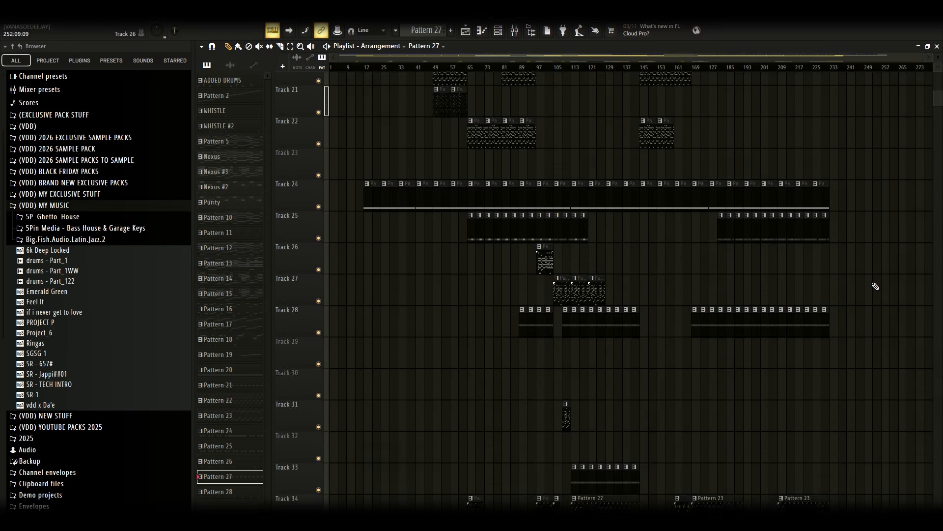
scroll(875, 286, down, 2)
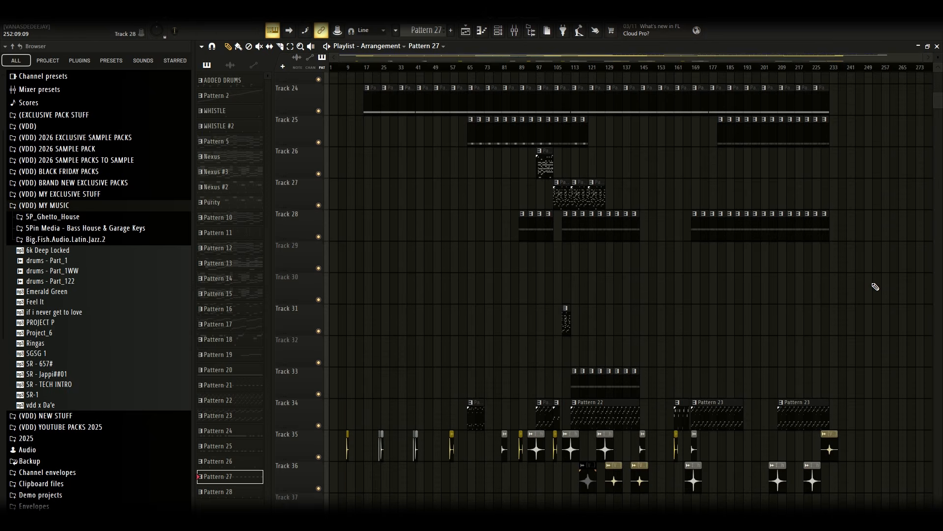
scroll(875, 286, down, 1)
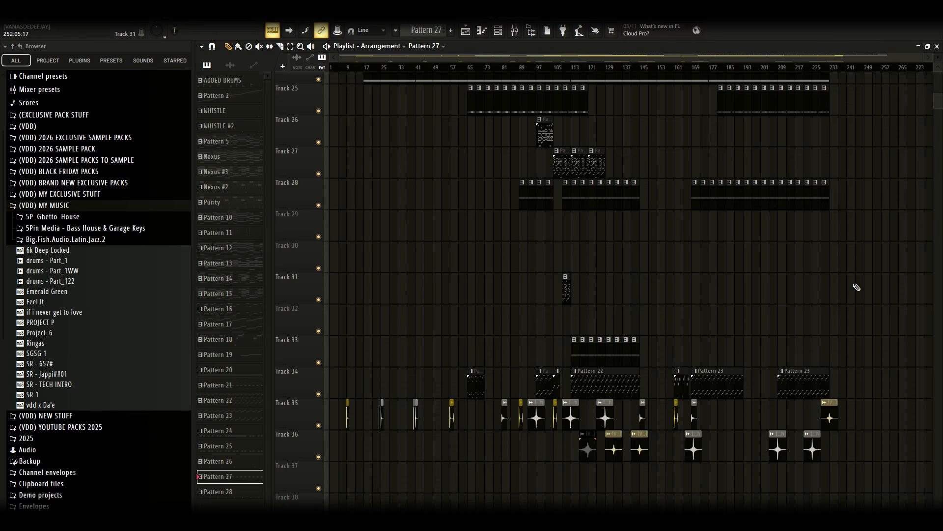
Open Track 34's Pattern 16 in the piano roll to view its eFlute notes
double_click(481, 388)
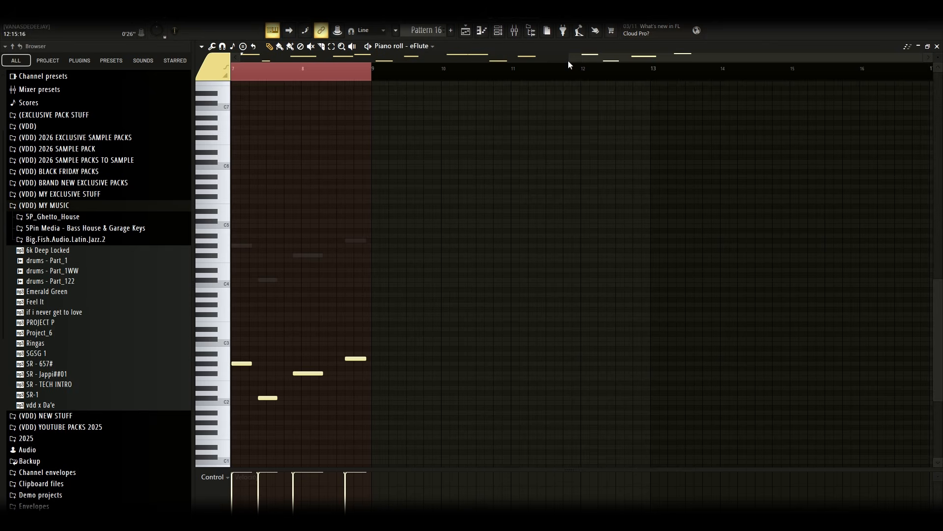
click(430, 46)
click(480, 399)
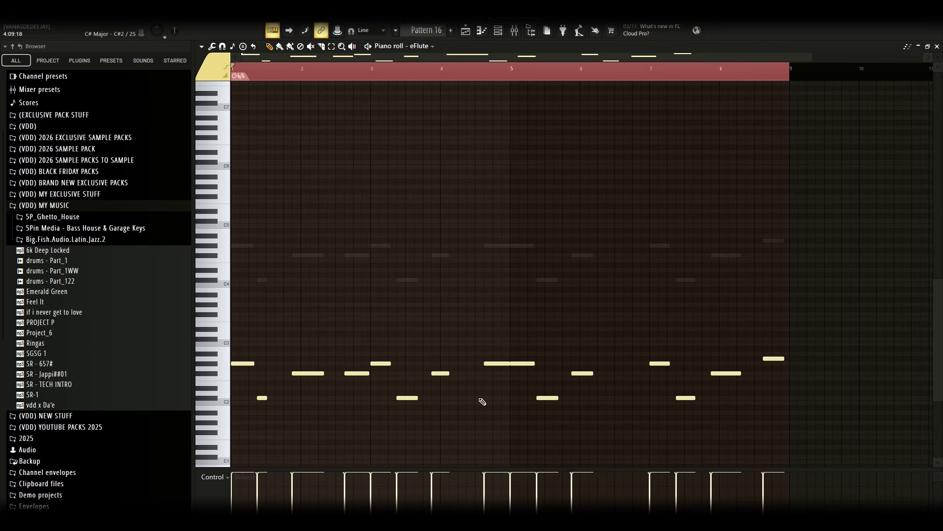
key(F6)
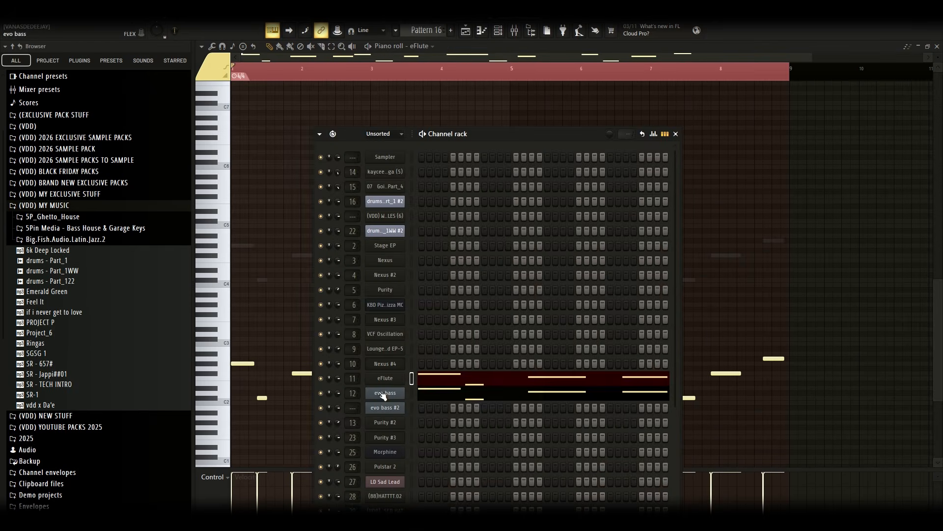
key(F6)
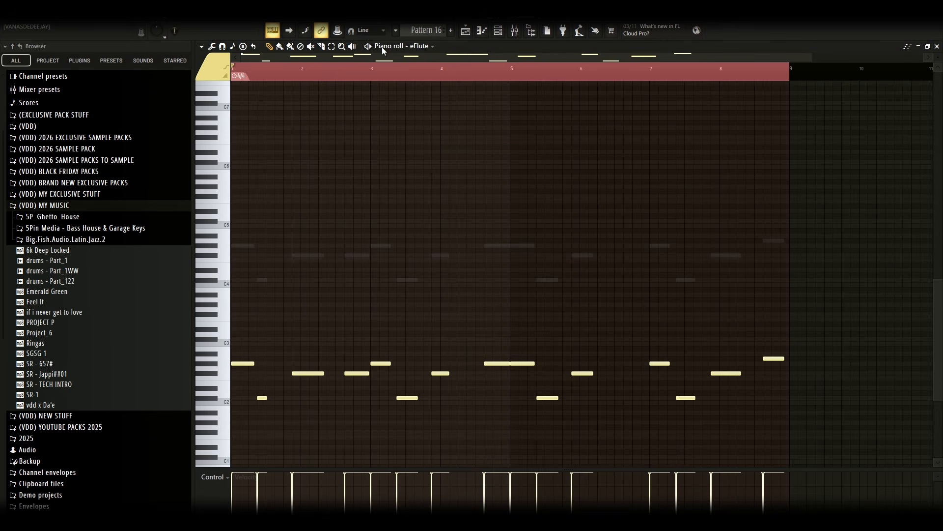
Switch the piano roll to the evo bass channel and open its FLEX instrument, then close it and the channel rack
click(419, 48)
click(439, 413)
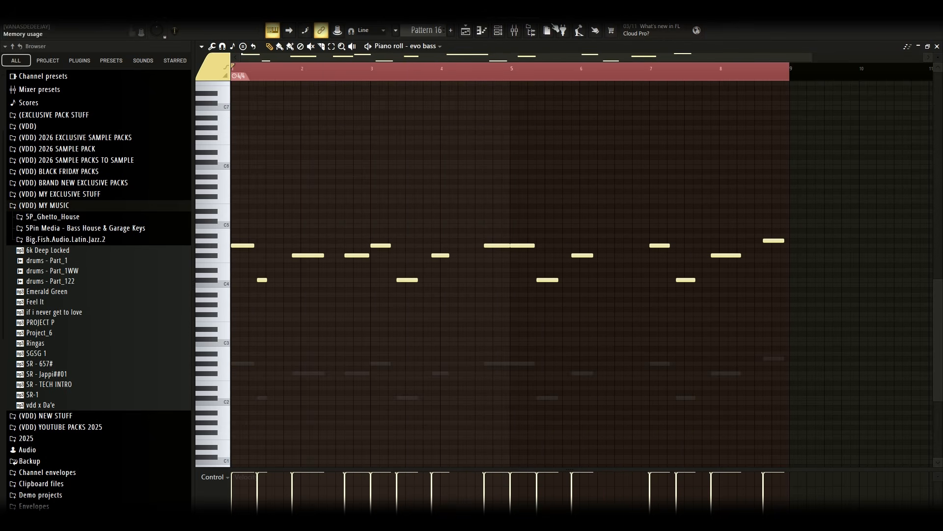
click(503, 32)
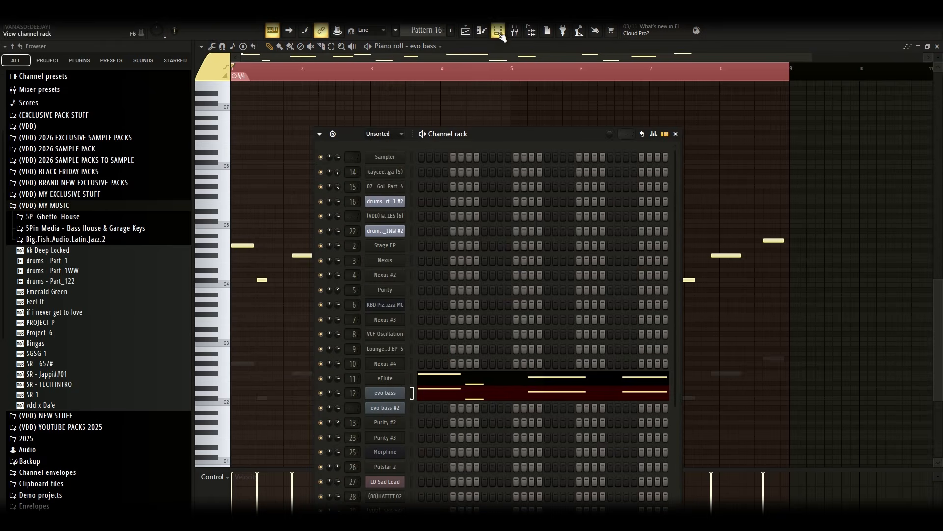
click(393, 395)
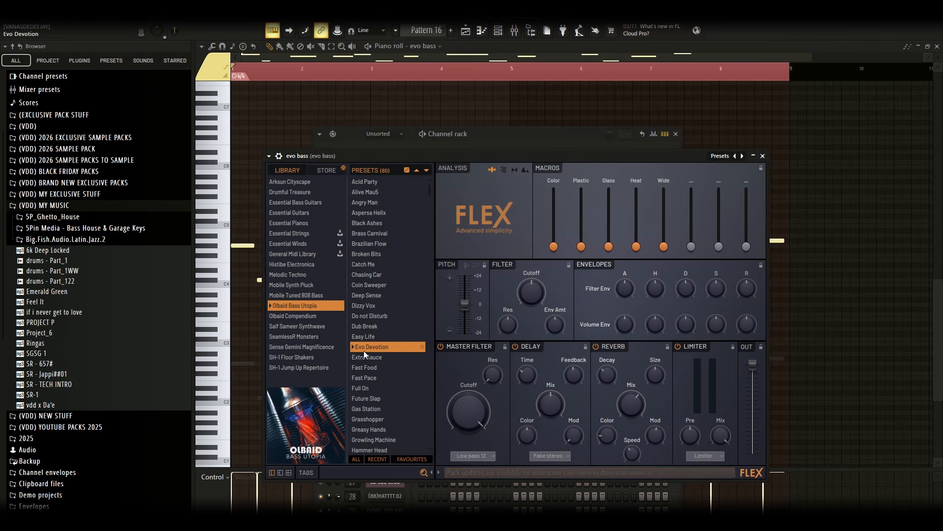
click(763, 156)
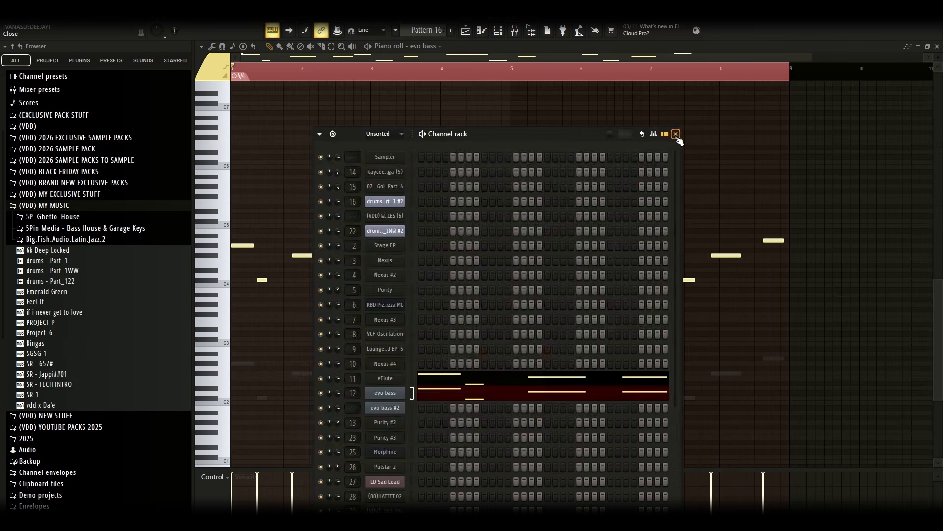
click(676, 134)
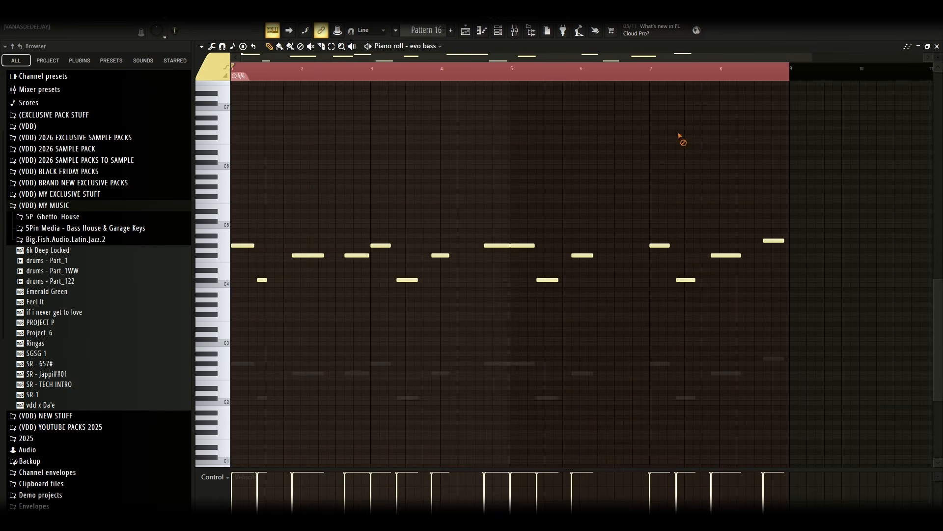
Reopen Track 34's Pattern 16 in the piano roll to review its notes and return to the playlist
click(466, 30)
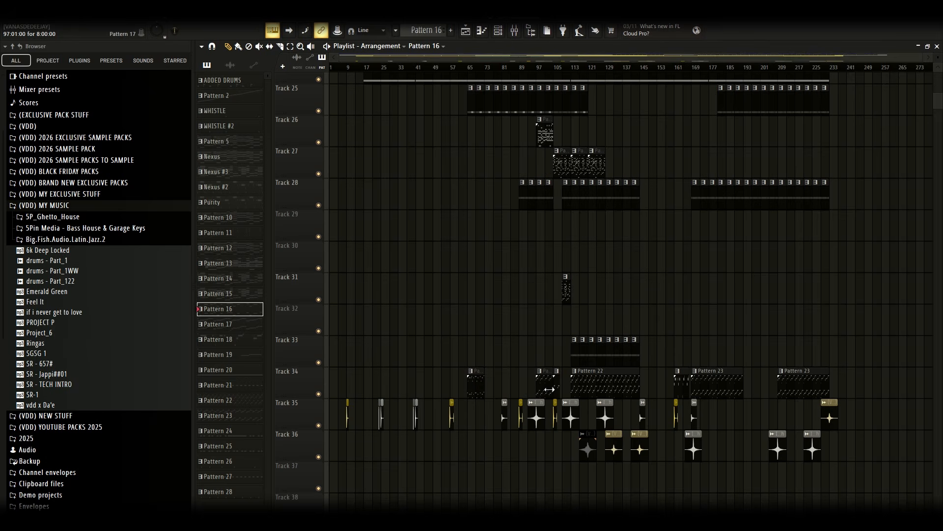
double_click(479, 388)
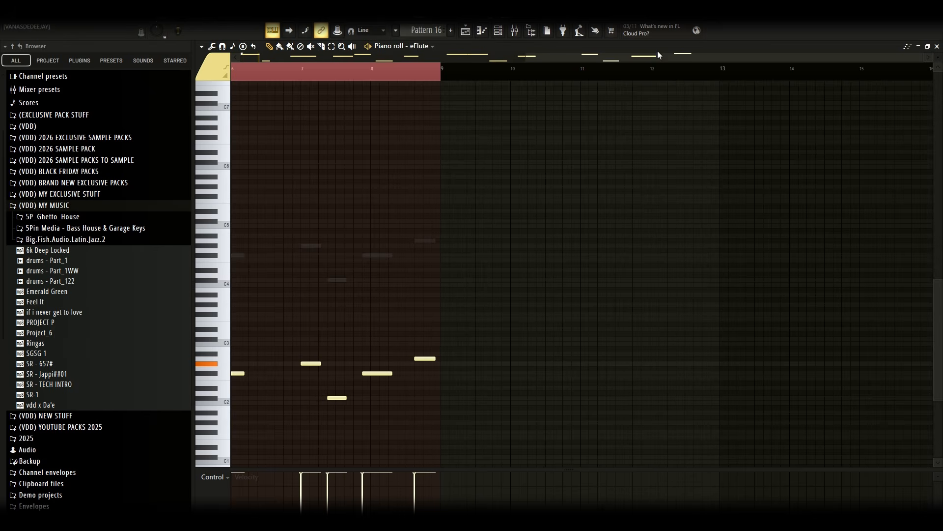
drag(659, 55, 257, 85)
scroll(539, 216, down, 3)
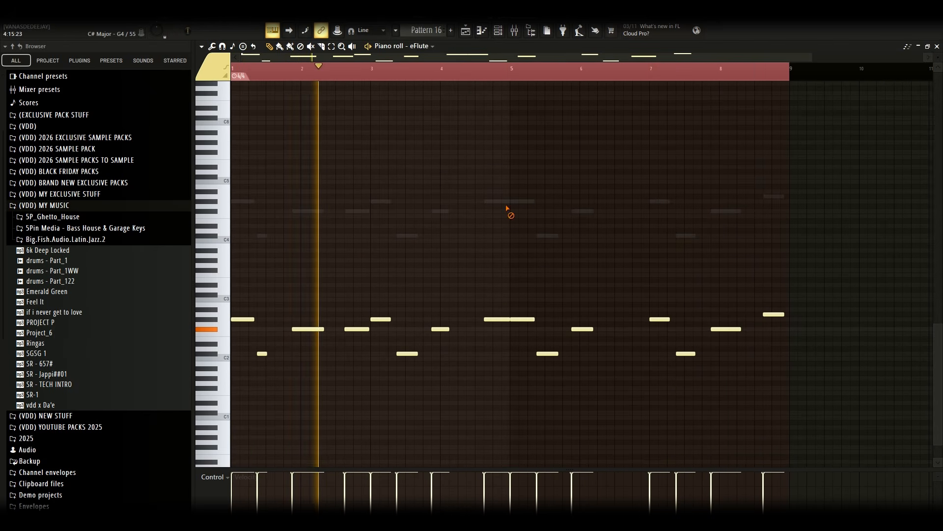
scroll(494, 215, down, 1)
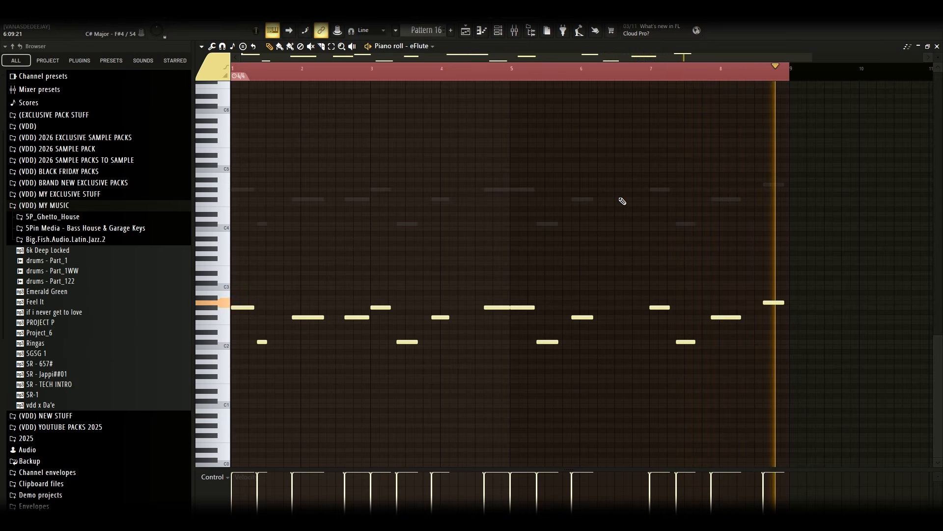
key(F5)
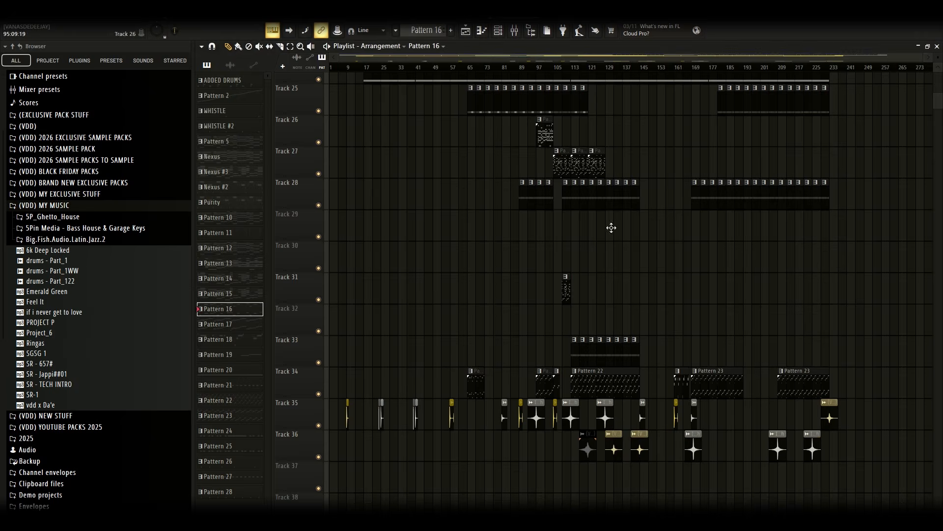
Open Track 34's Pattern 17 in the piano roll, switch to the evo bass #2 channel's notes and return to the playlist
double_click(539, 392)
drag(476, 57, 196, 32)
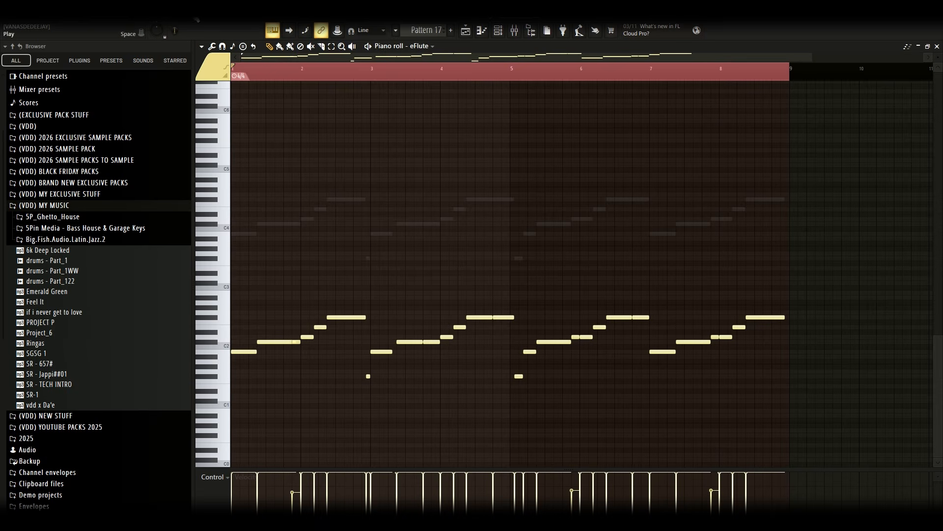
click(196, 20)
click(419, 45)
click(429, 415)
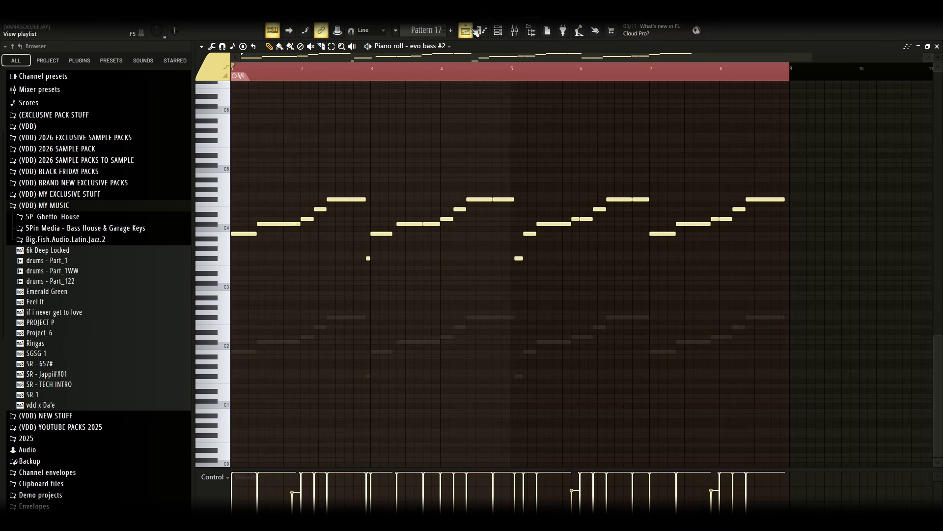
click(465, 30)
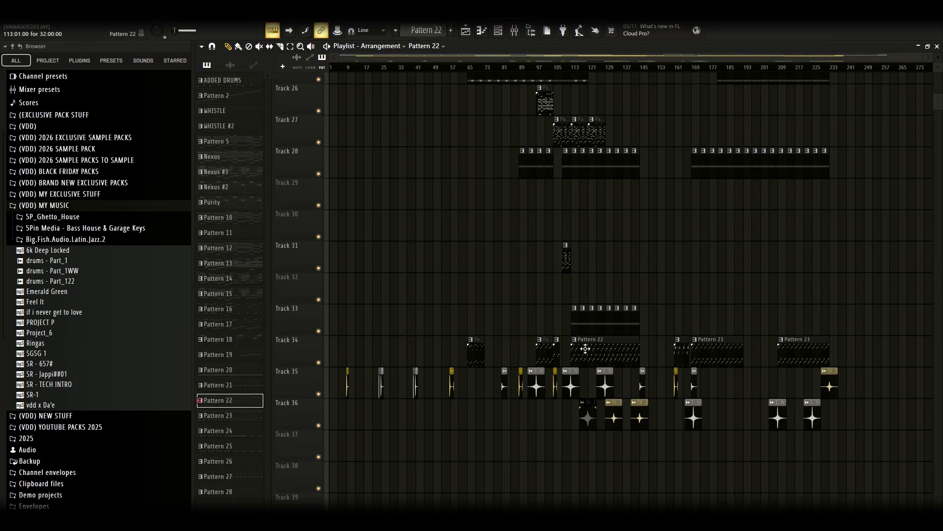
Open Track 34's Pattern 22 in the piano roll to view its full eFlute melody
double_click(585, 349)
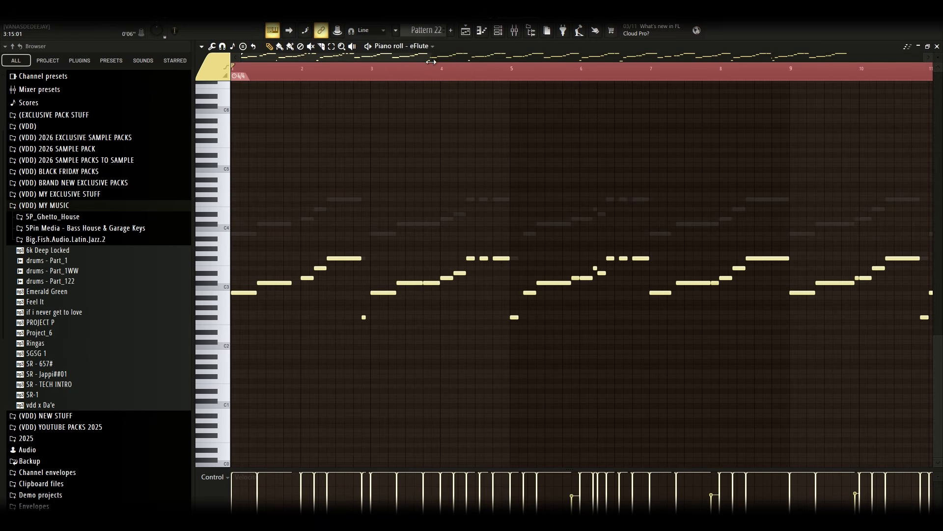
drag(431, 62, 831, 61)
click(215, 27)
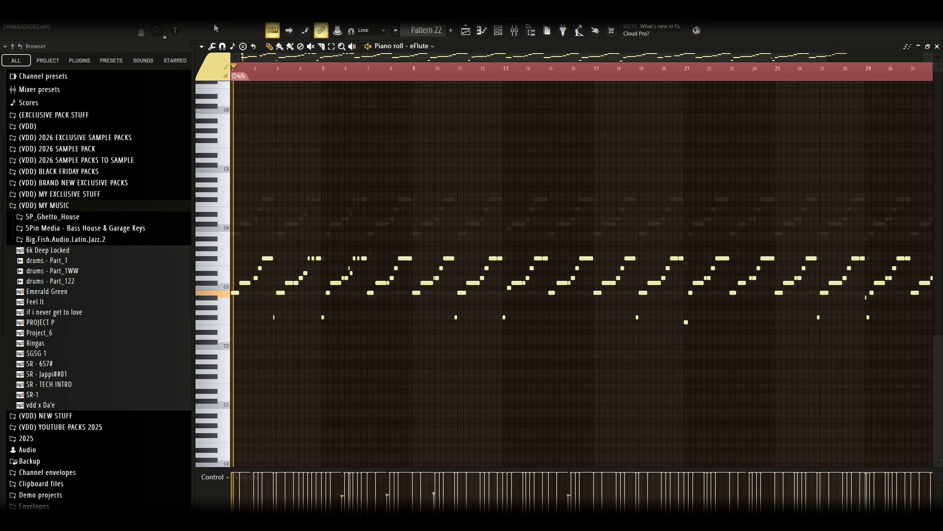
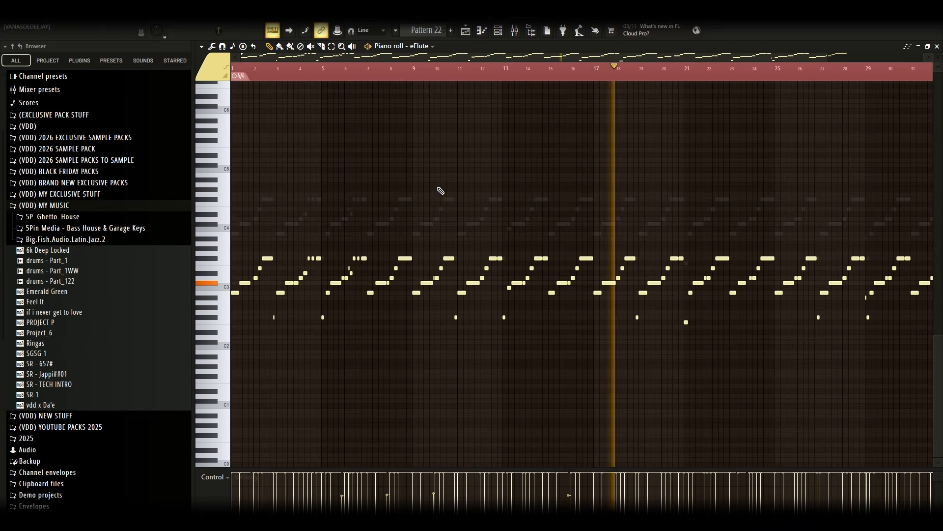
Return to the playlist and open Track 34's Pattern 18 clip in the piano roll to view its evo bass #2 notes
click(466, 33)
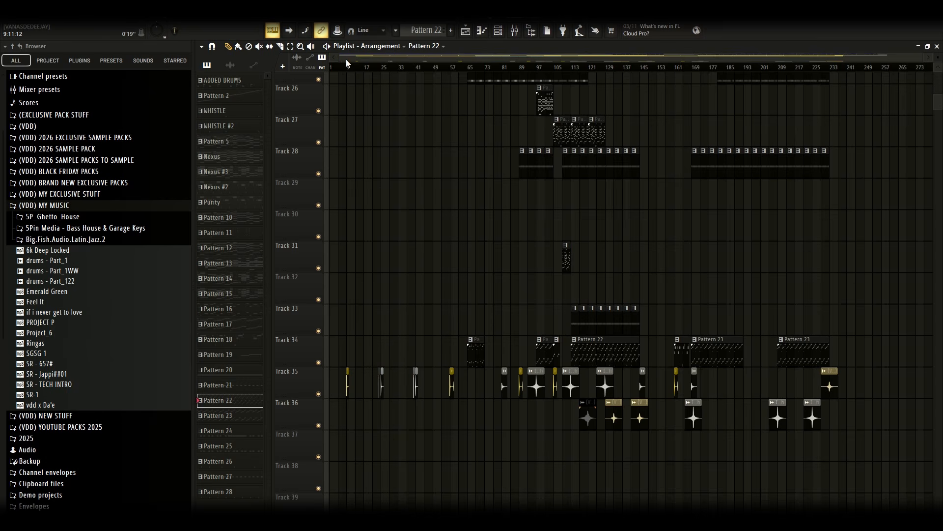
drag(342, 58, 582, 92)
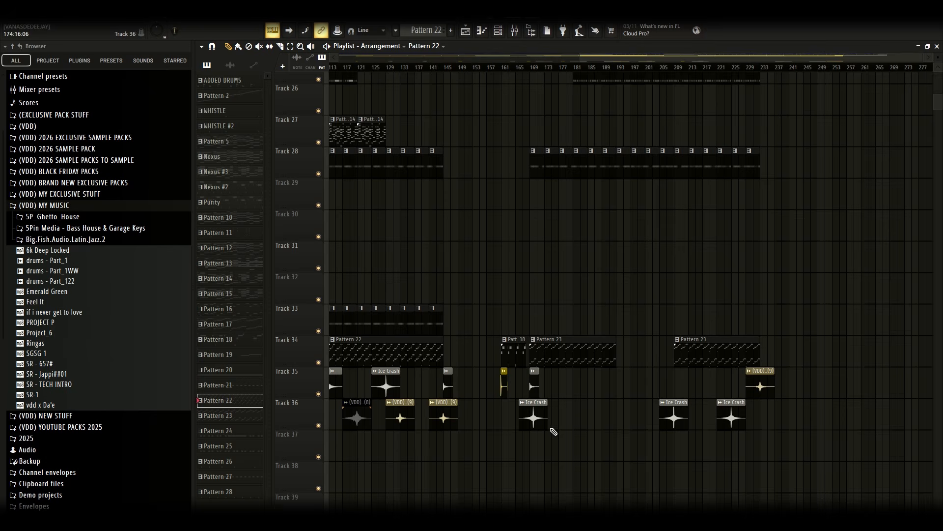
double_click(509, 348)
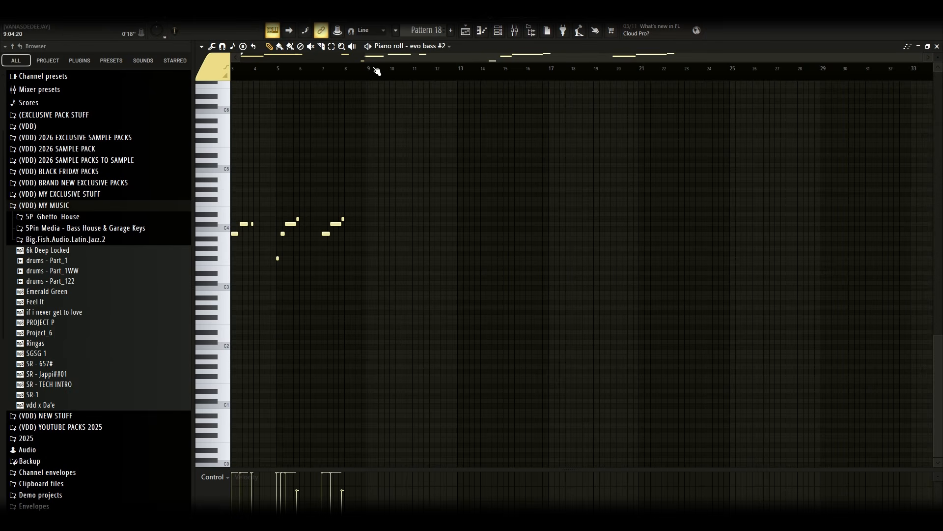
drag(363, 58, 231, 78)
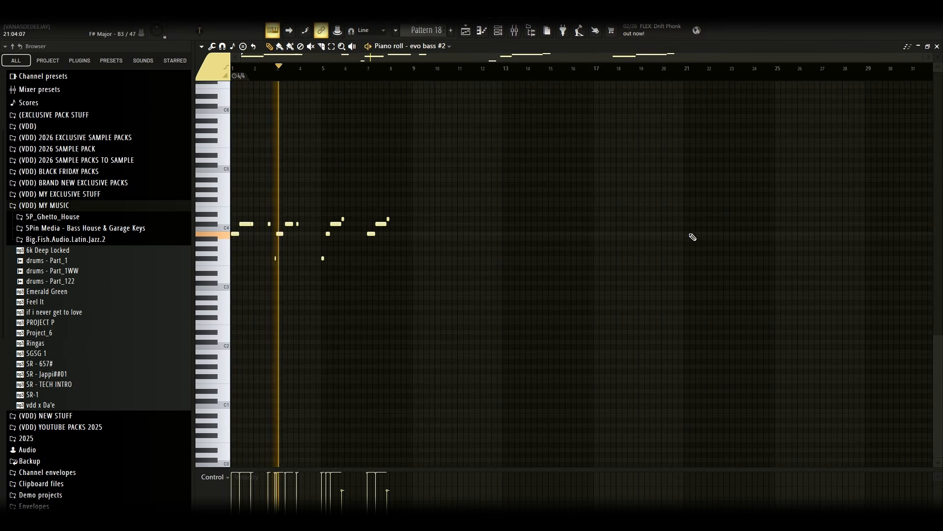
drag(925, 58, 815, 69)
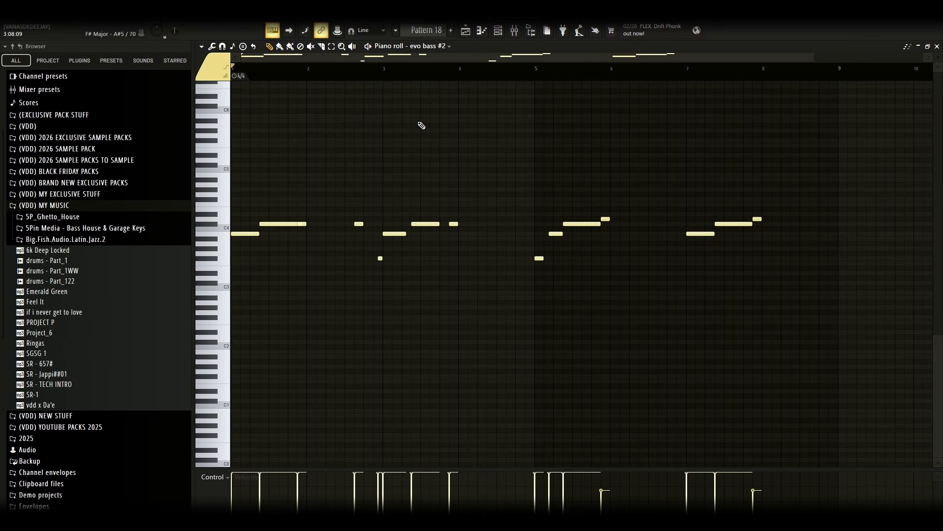
Return to the playlist and open Track 34's Pattern 23 clip in the piano roll to view its eFlute notes
click(466, 30)
scroll(614, 418, up, 6)
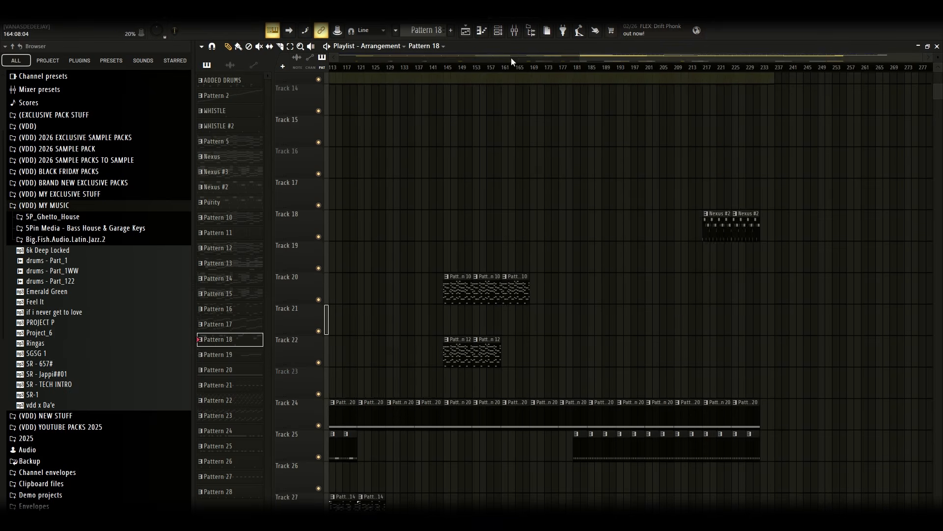
drag(511, 58, 634, 88)
scroll(638, 234, up, 5)
scroll(656, 220, down, 8)
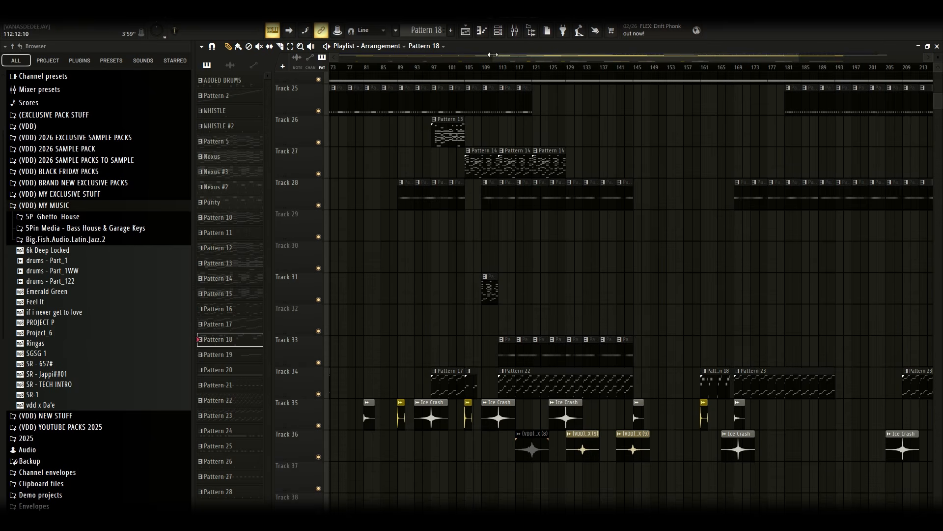
drag(492, 55, 605, 56)
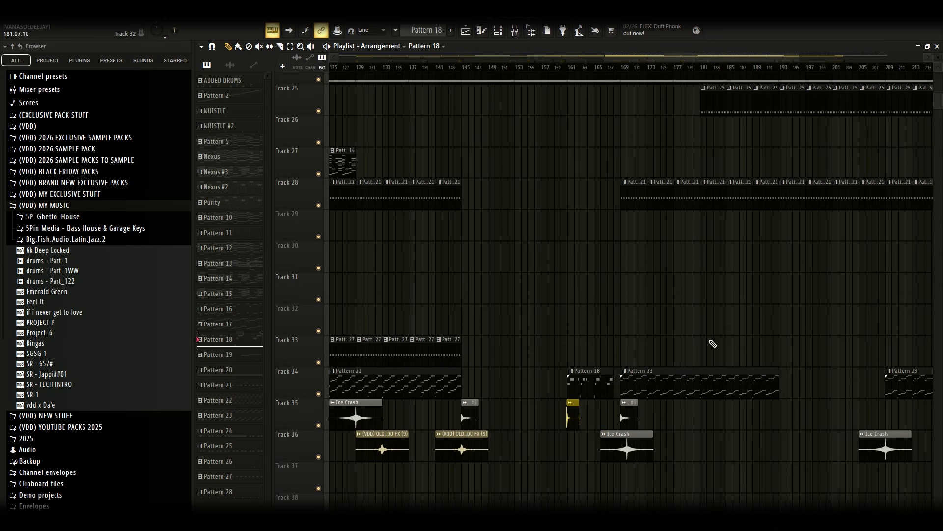
double_click(686, 390)
drag(567, 60, 257, 93)
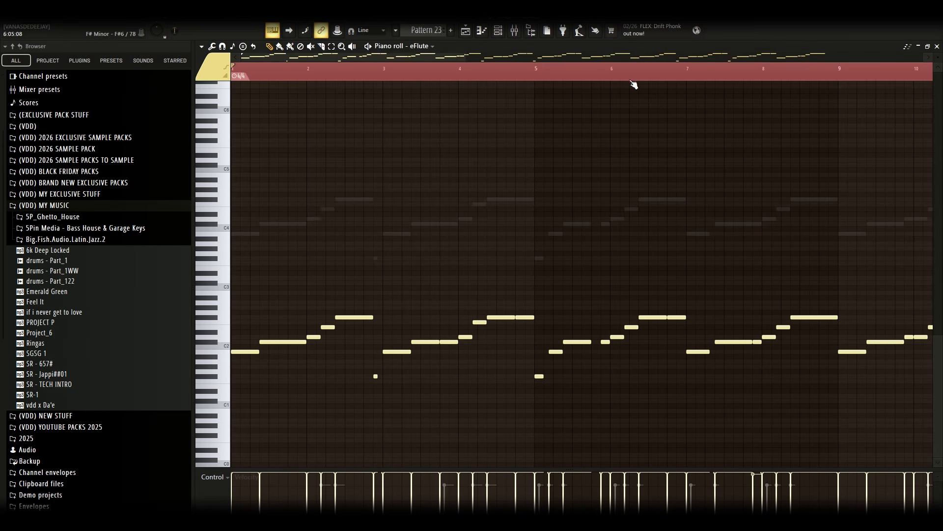
Return to the playlist and reopen Track 34's Pattern 22 clip in the piano roll
click(467, 30)
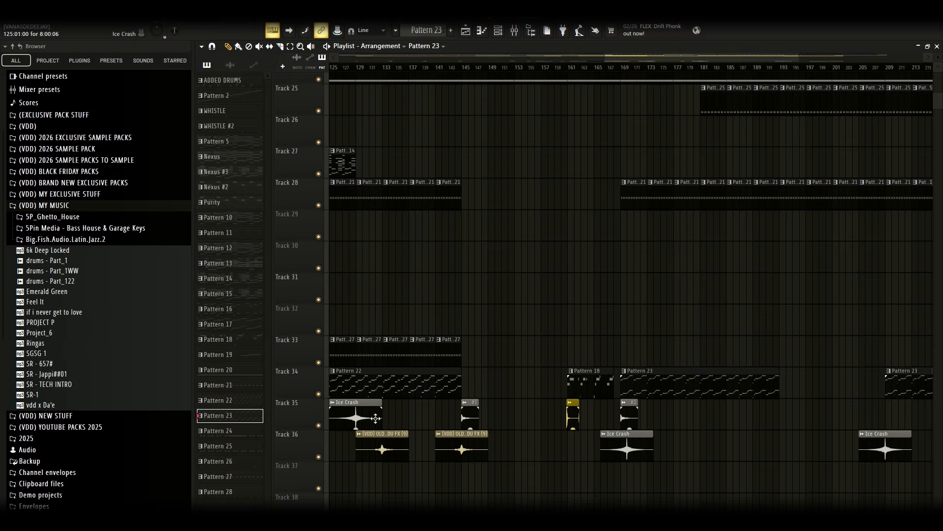
double_click(396, 384)
drag(685, 57, 255, 57)
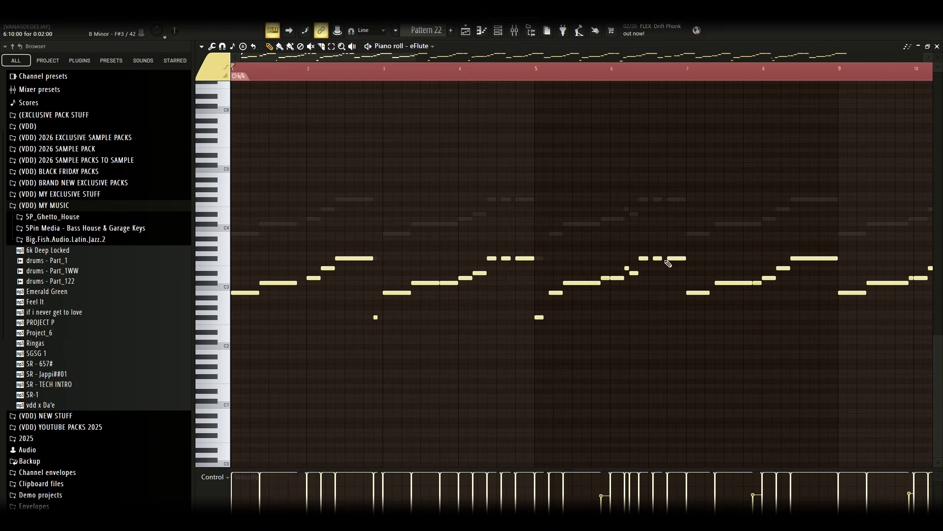
Return to the playlist, open the later Pattern 23 clip on Track 34 in the piano roll and play it back
click(466, 31)
double_click(900, 381)
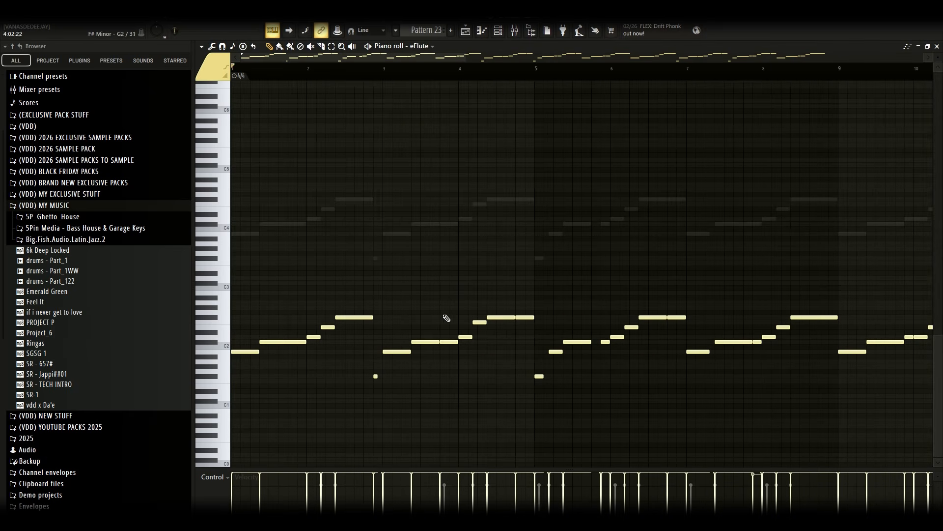
drag(465, 60, 631, 65)
key(space)
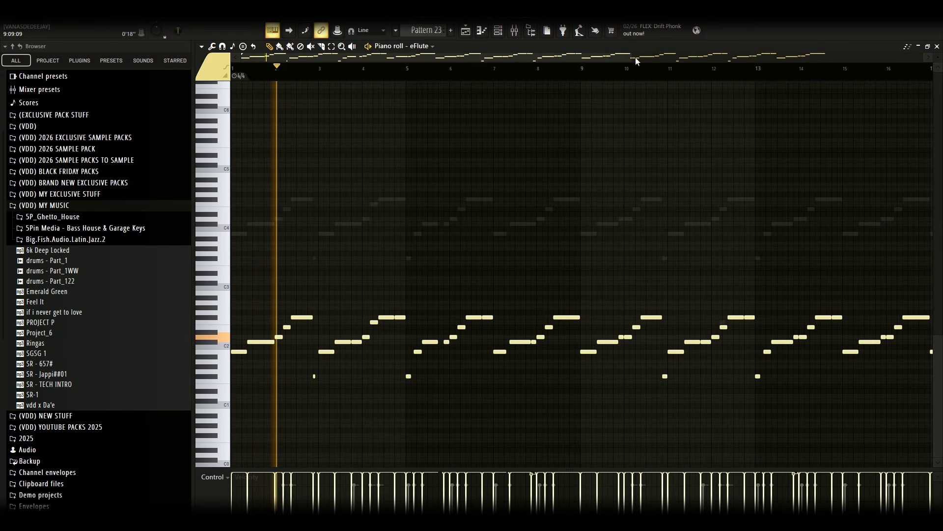
key(space)
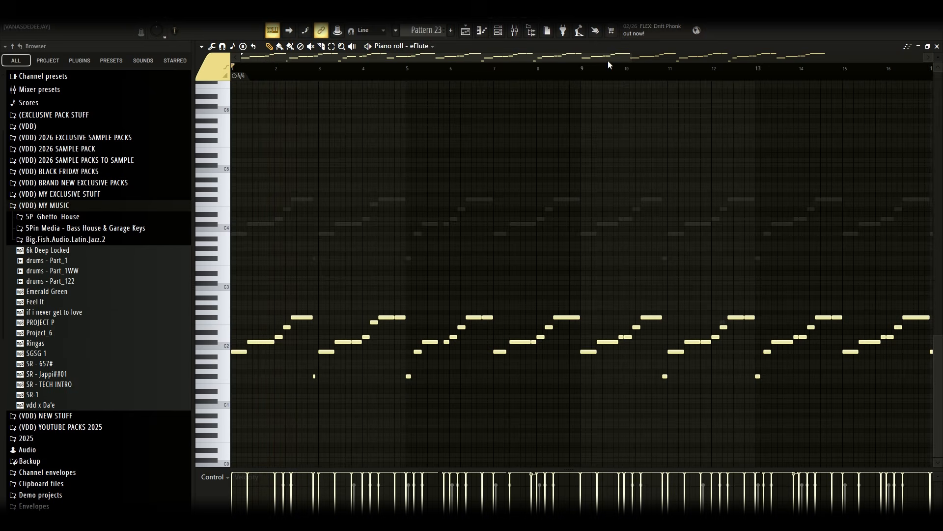
Switch the piano roll to the Lowbass Djy Bit channel, open its instrument from the channel rack, then close both
click(413, 47)
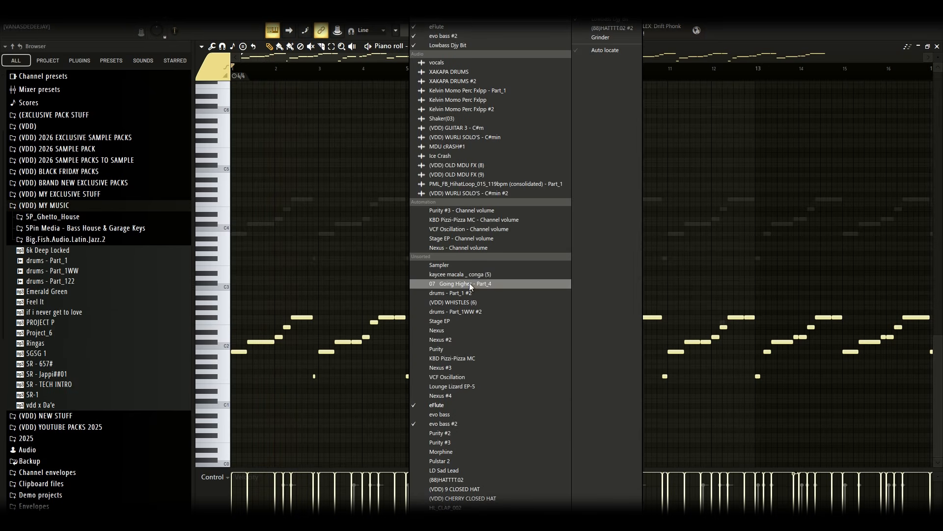
click(448, 45)
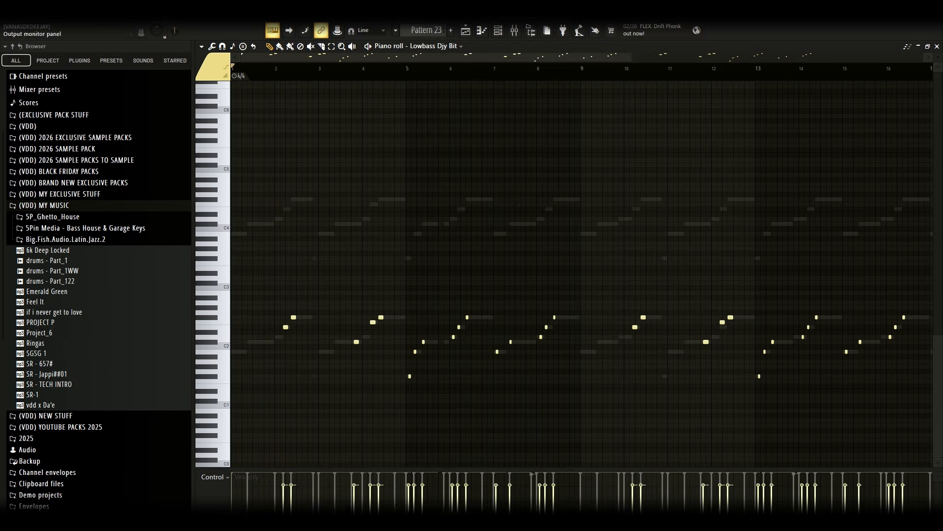
click(498, 31)
scroll(412, 469, down, 5)
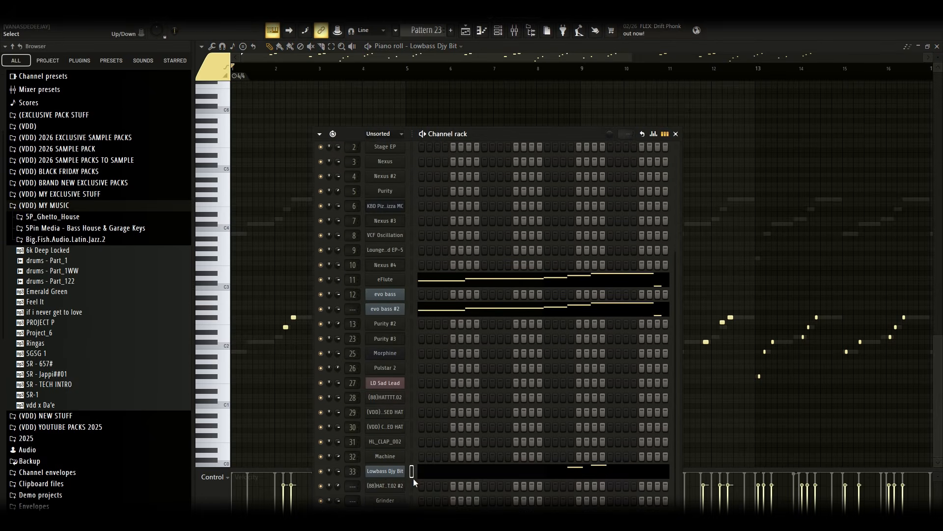
click(384, 471)
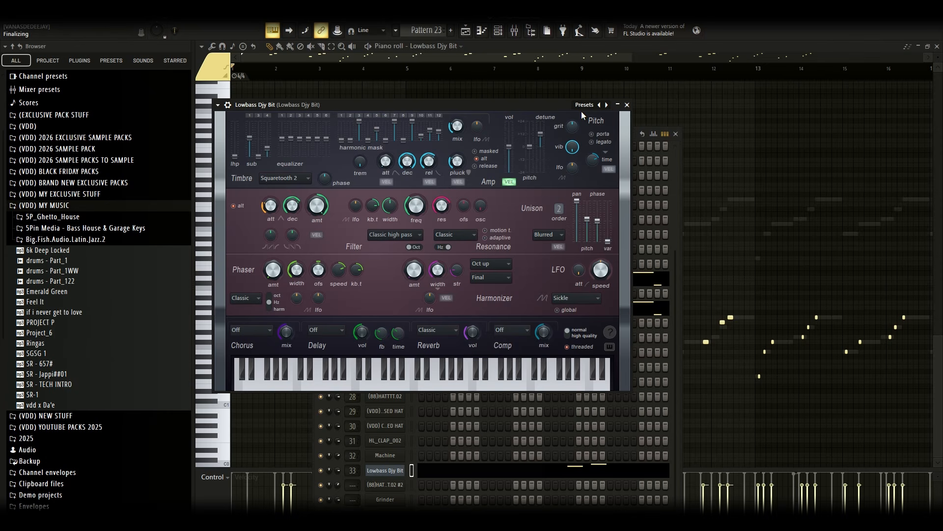
click(628, 106)
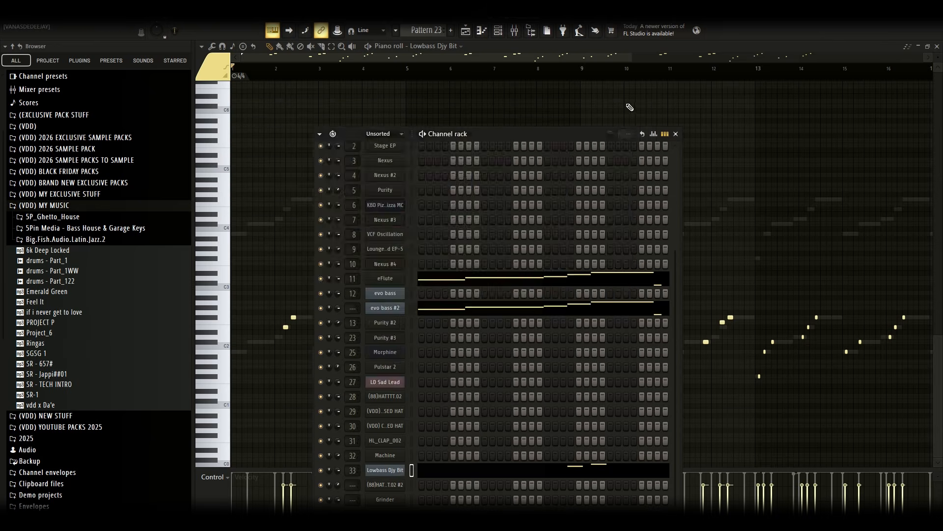
key(Escape)
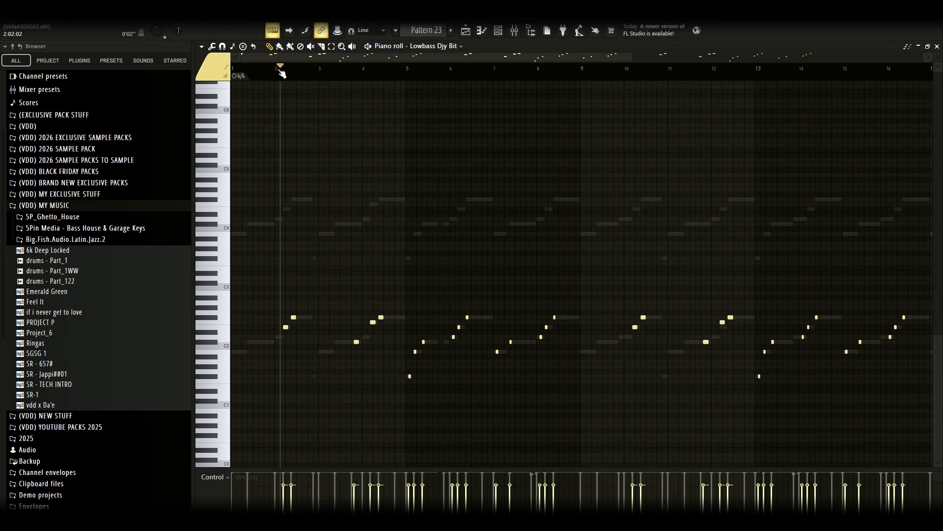
Play back the Lowbass Djy Bit notes in Pattern 23 and return to the playlist
key(space)
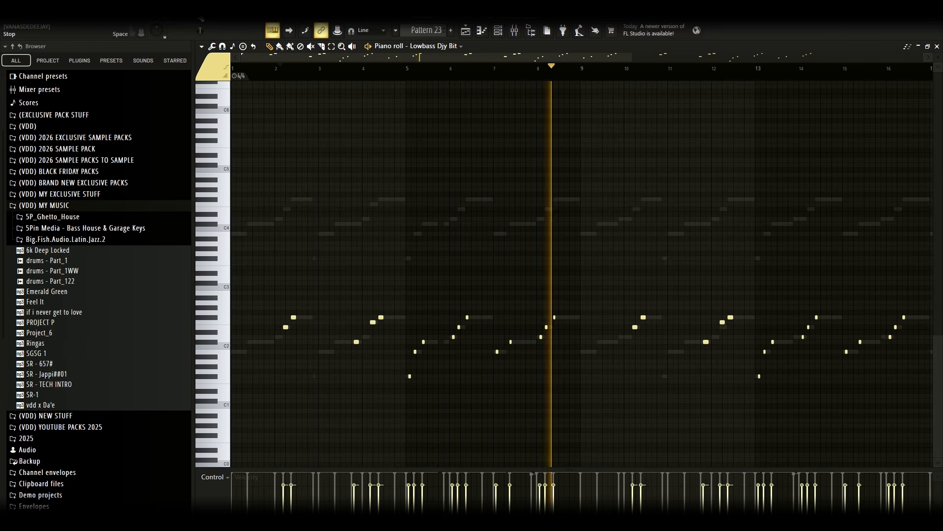
key(space)
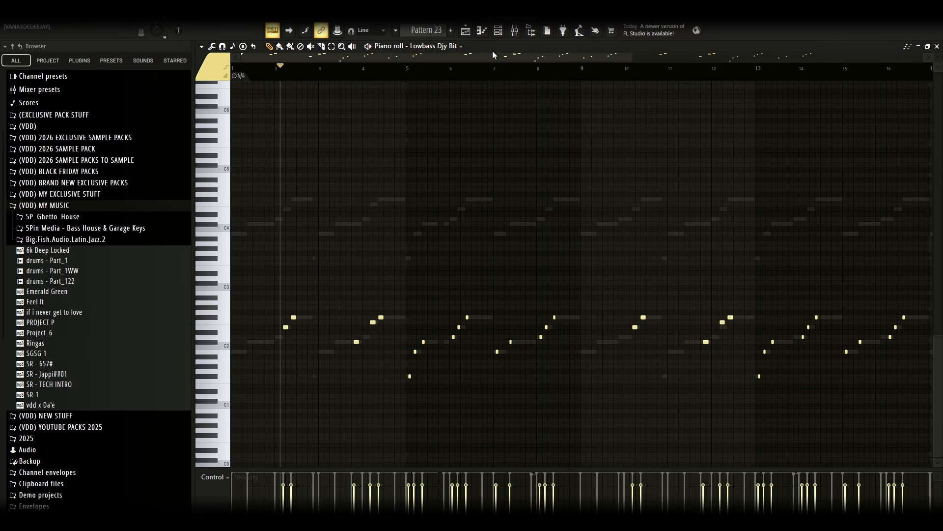
click(466, 31)
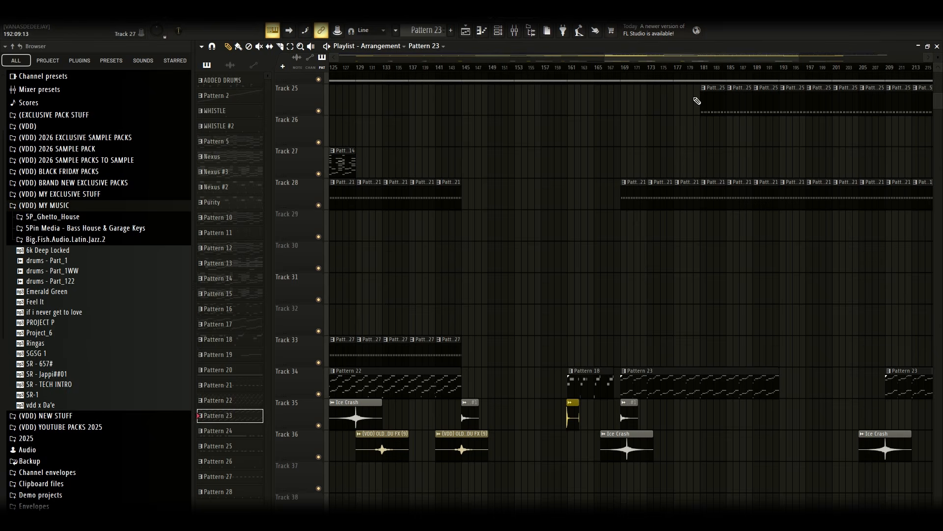
Browse the playlist arrangement up and down across all tracks
drag(799, 58, 857, 59)
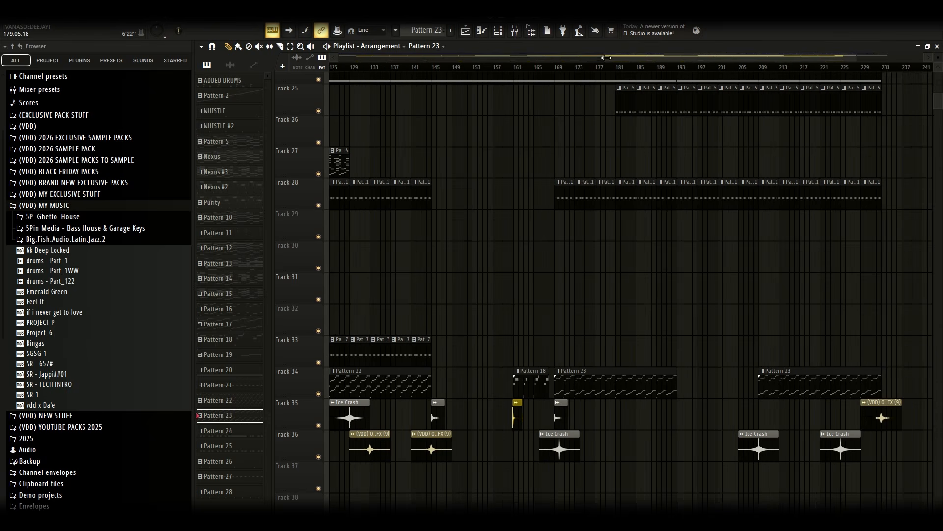
drag(607, 57, 339, 58)
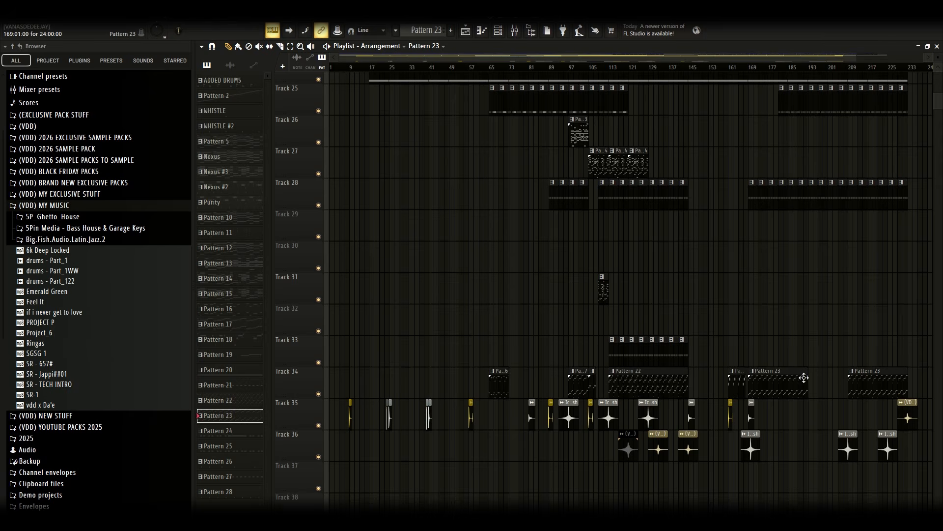
scroll(875, 381, up, 15)
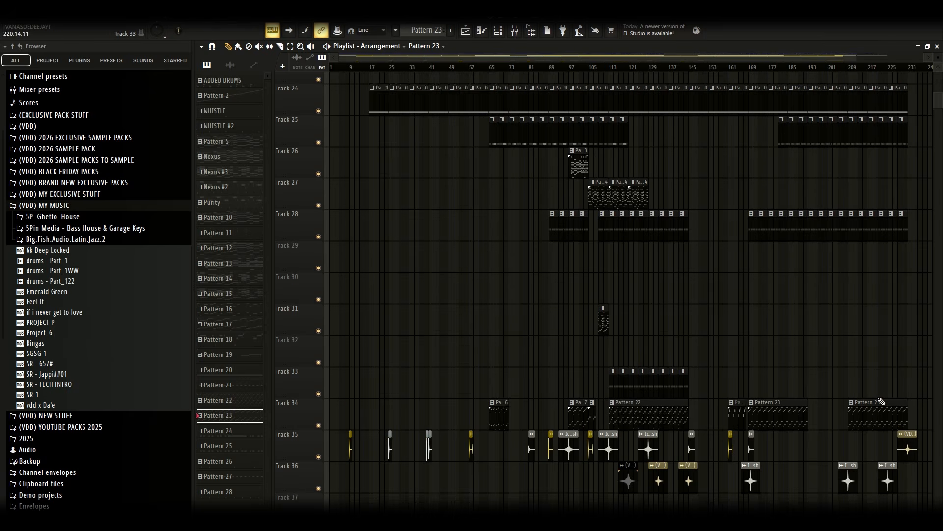
scroll(870, 367, up, 8)
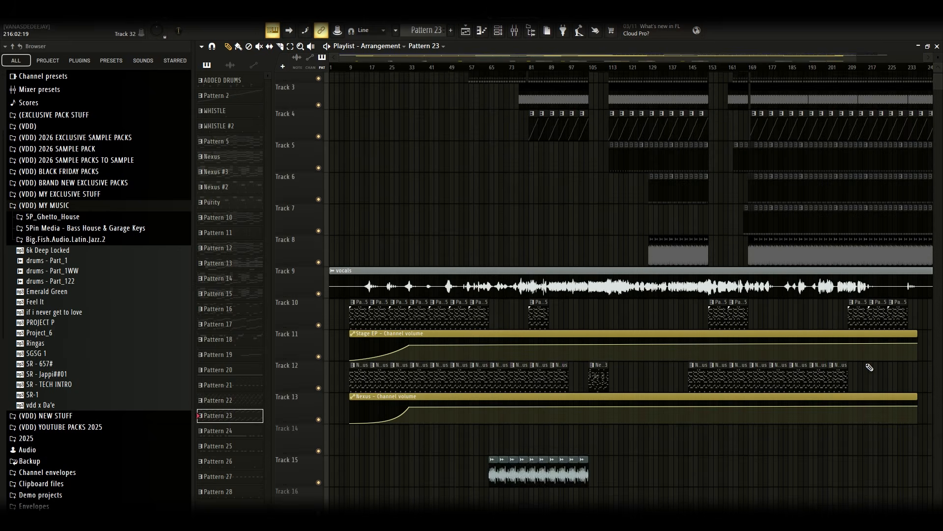
scroll(780, 324, down, 5)
scroll(781, 325, down, 20)
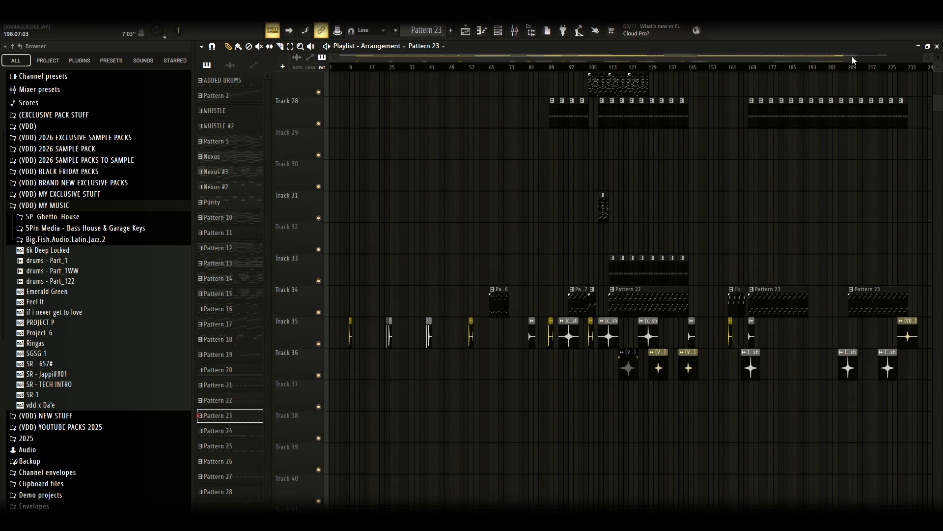
scroll(787, 240, up, 10)
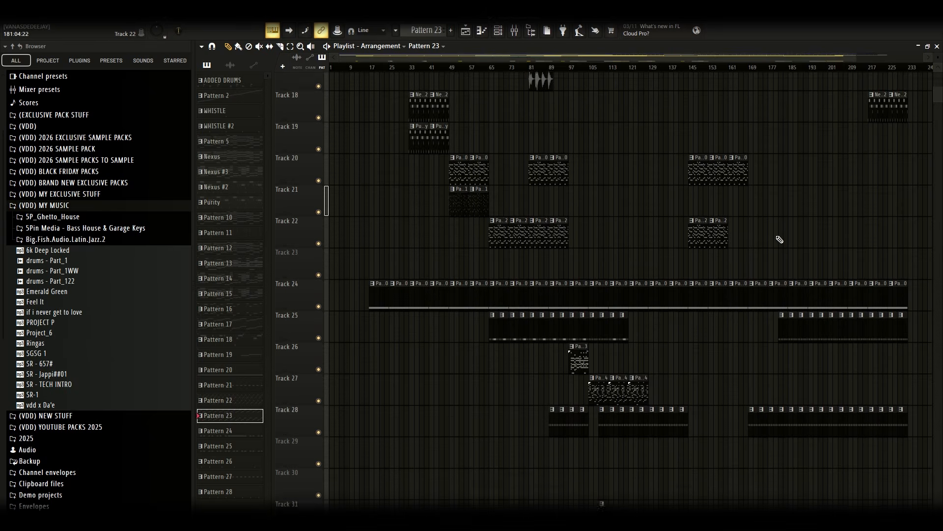
scroll(788, 245, up, 17)
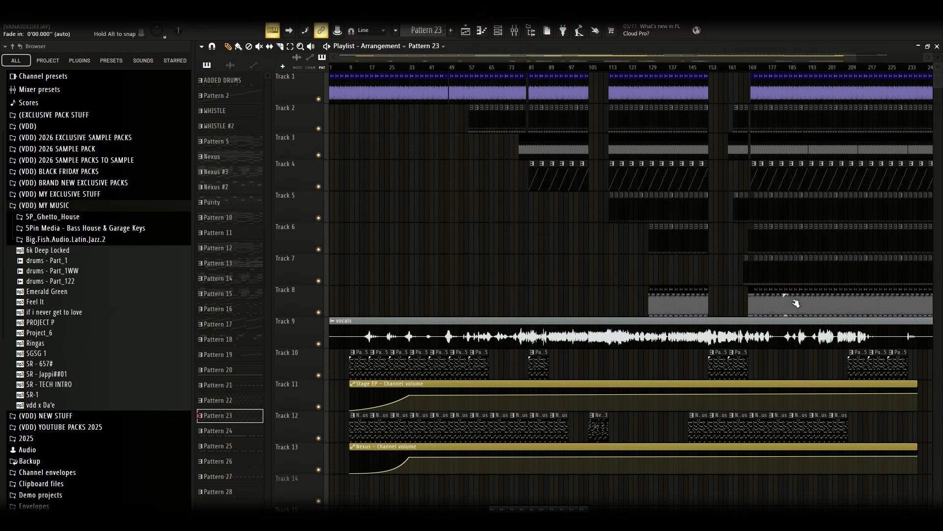
scroll(757, 310, down, 18)
scroll(776, 310, down, 5)
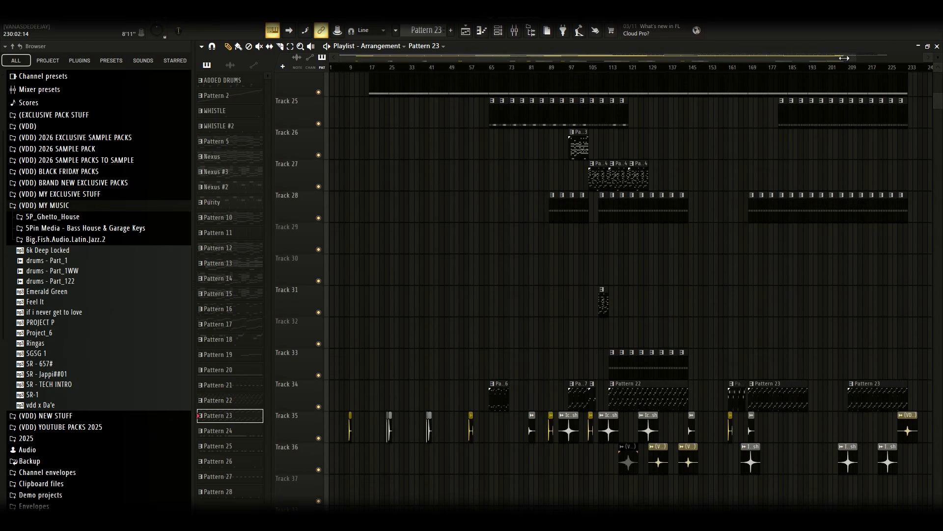
Open the Kelvin Momo Perc Fxlpp audio clip on Track 35 to view its sample settings, then close them
drag(855, 59, 388, 58)
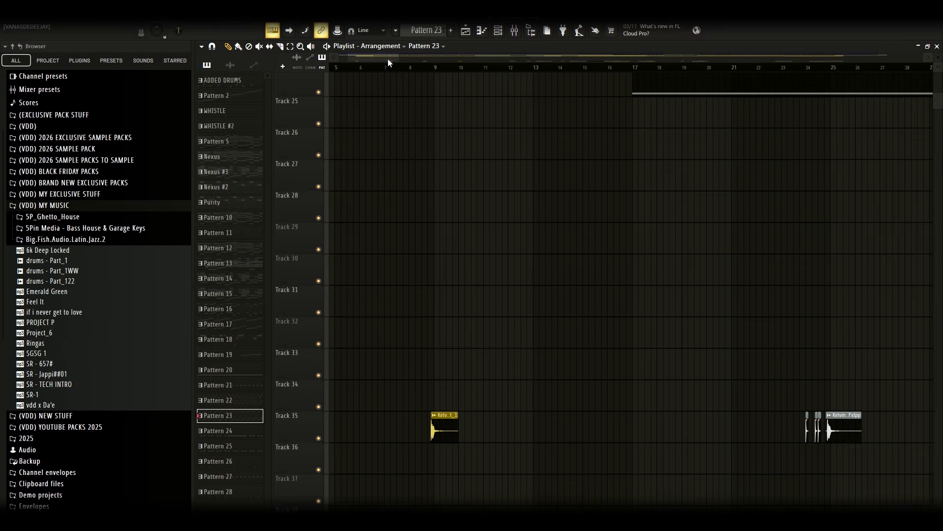
double_click(448, 423)
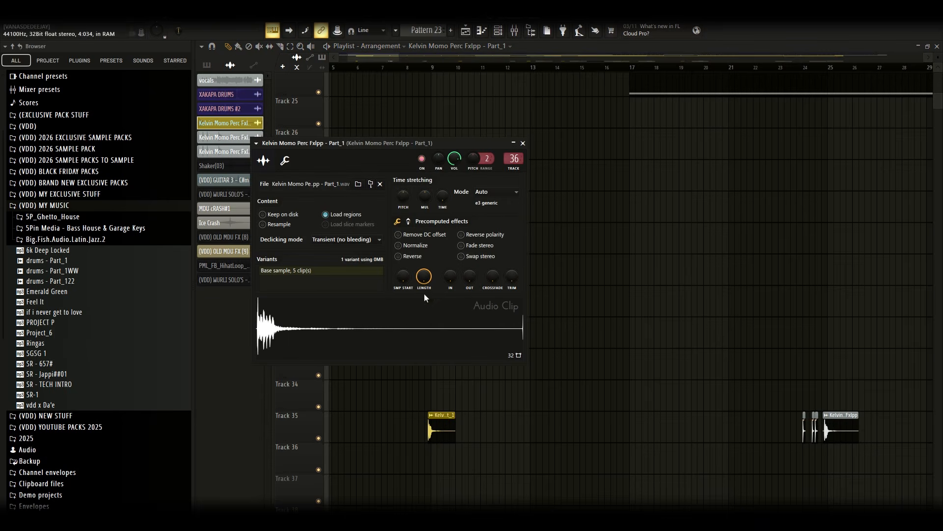
key(Escape)
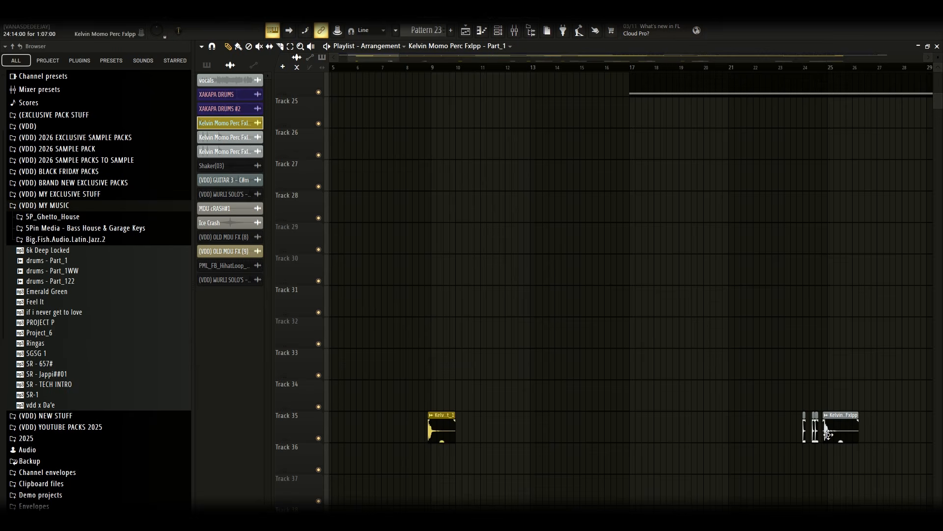
drag(392, 58, 406, 59)
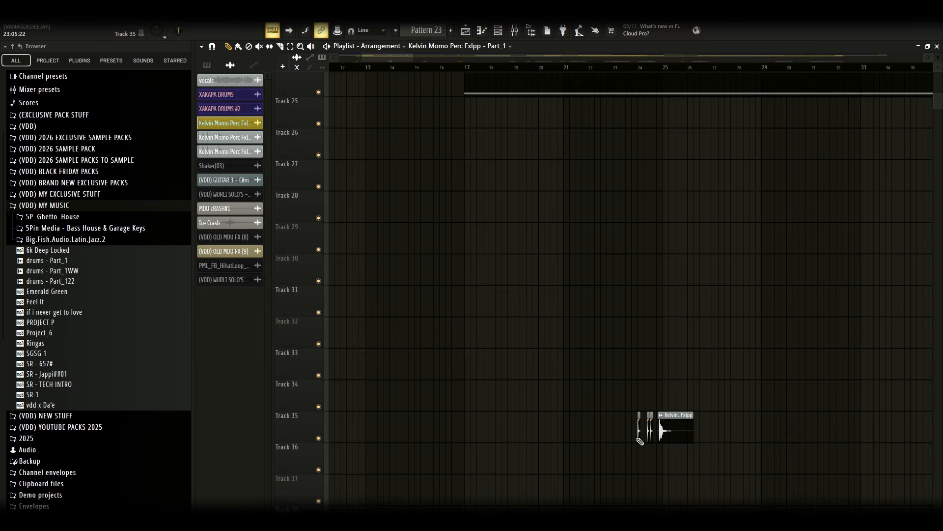
Reopen the Kelvin Momo Perc Fxlpp clip settings on Track 35 twice, closing them each time
double_click(682, 433)
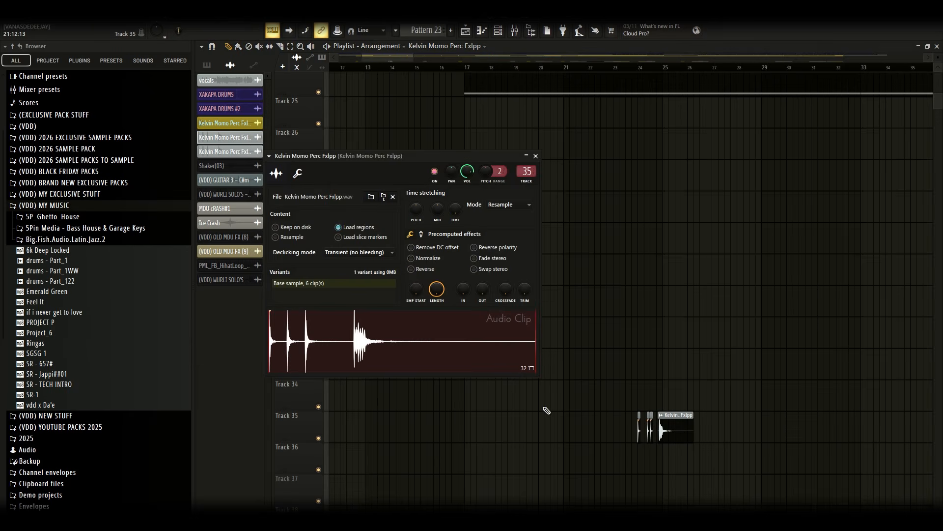
click(538, 158)
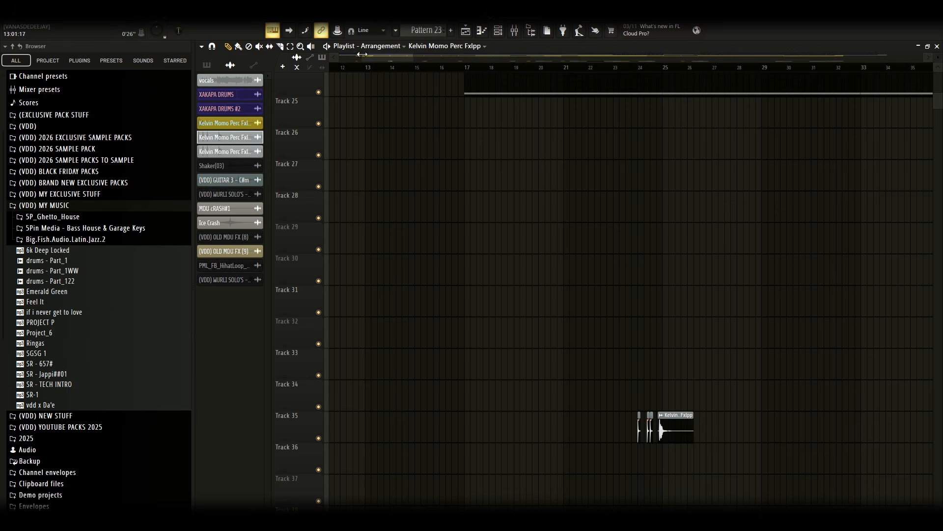
mouse_move(363, 54)
mouse_down()
mouse_move(341, 52)
mouse_move(370, 46)
mouse_up()
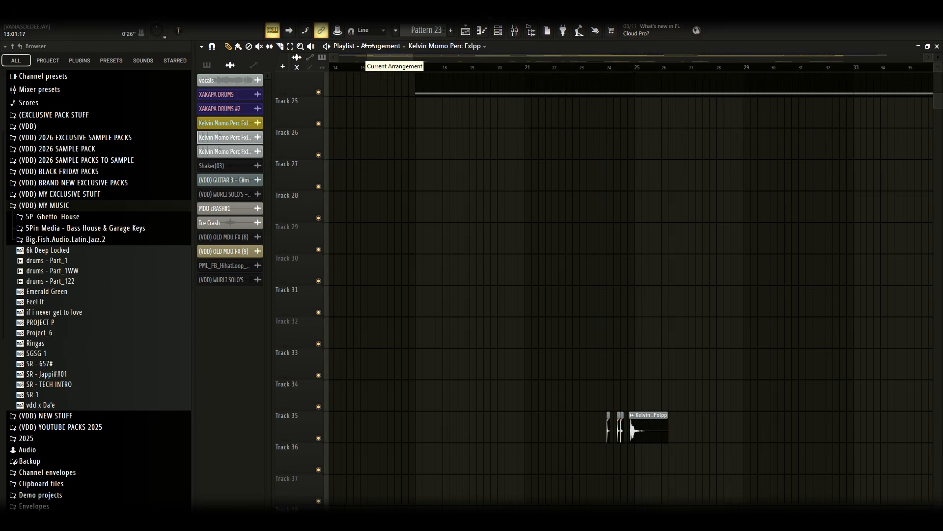
double_click(621, 432)
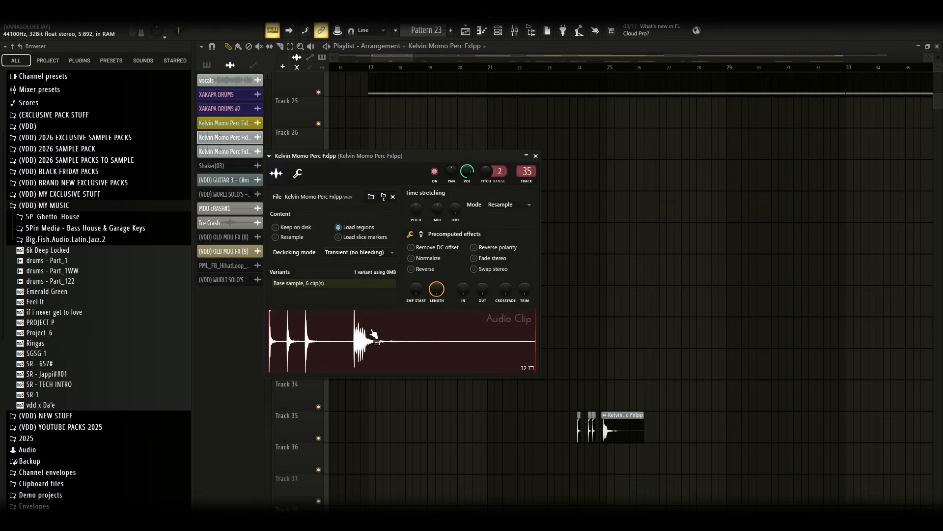
click(535, 155)
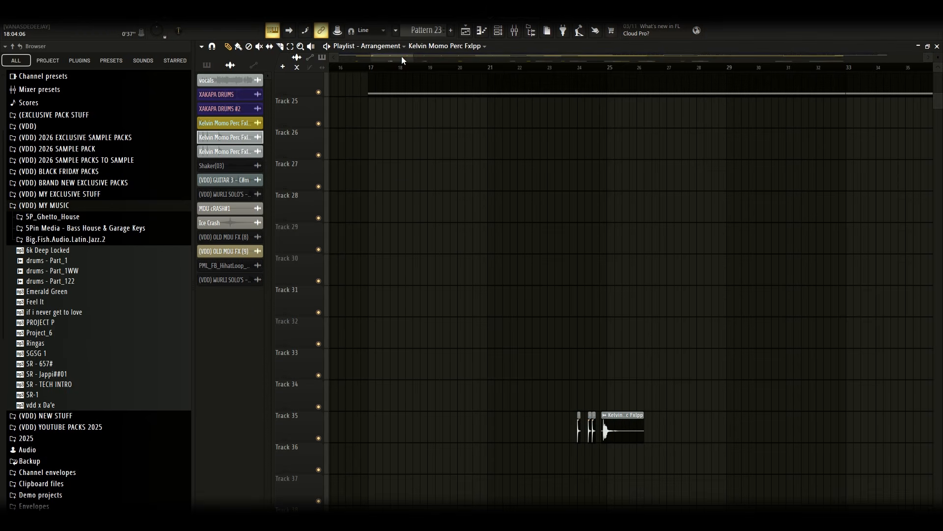
Open the Kelvin Momo Perc Fxlpp - Part_1 clip settings further along Track 35, then close them
drag(402, 56, 631, 66)
scroll(688, 228, down, 3)
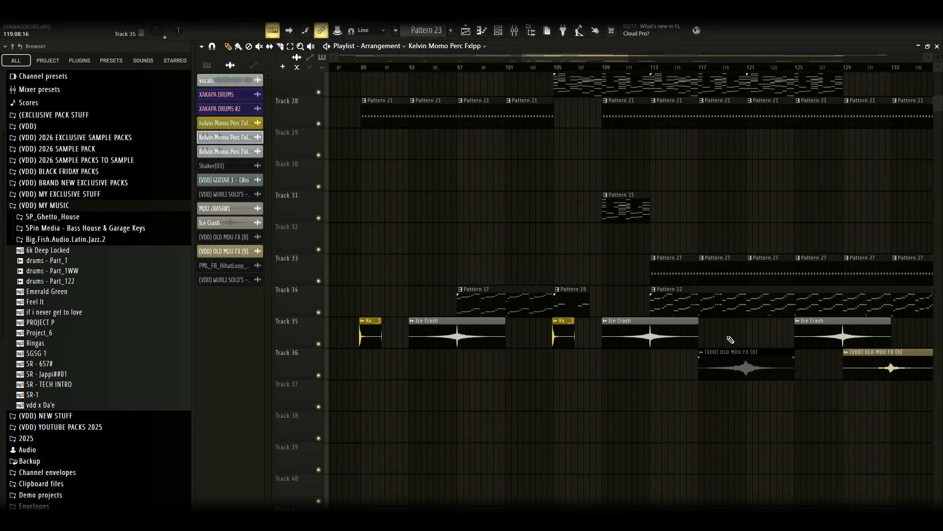
click(556, 334)
double_click(556, 334)
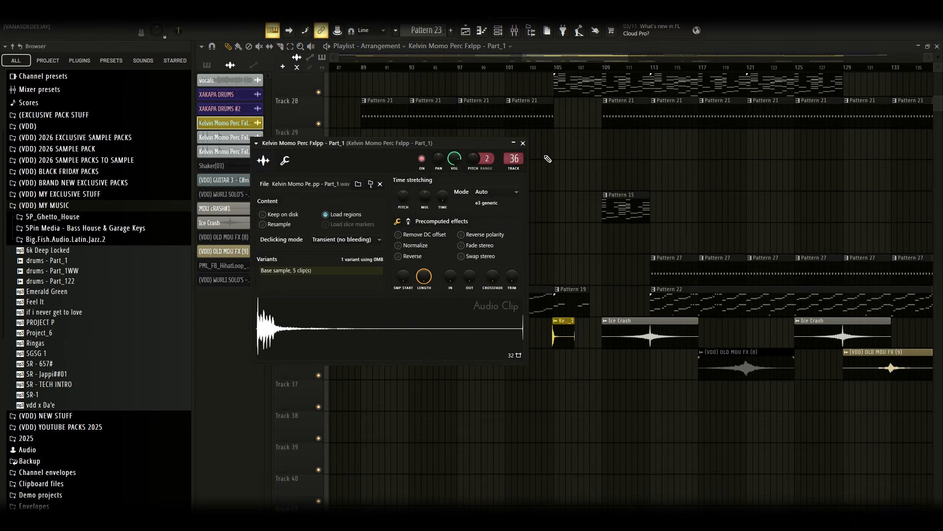
right_click(587, 163)
drag(603, 54, 620, 55)
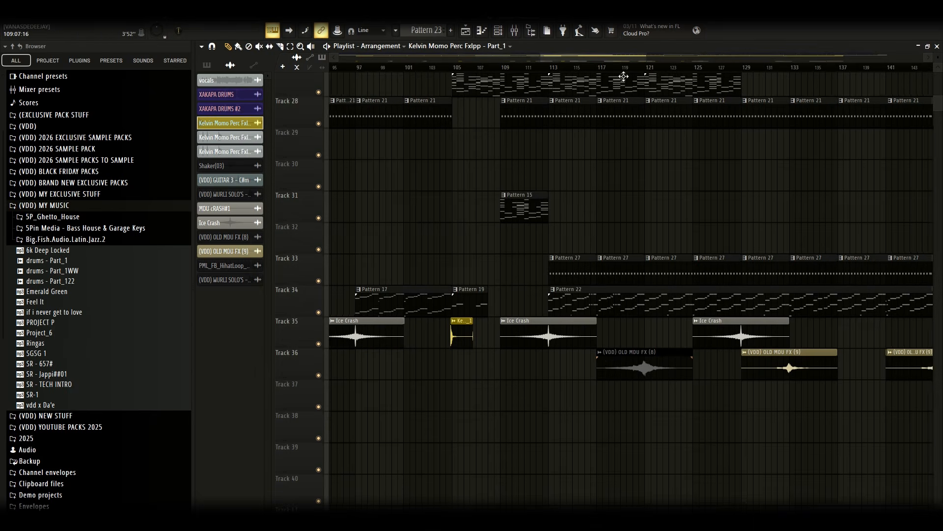
View the (VDD) OLD MDU FX (8) clip settings, then solo Track 36 and briefly play it back
double_click(643, 370)
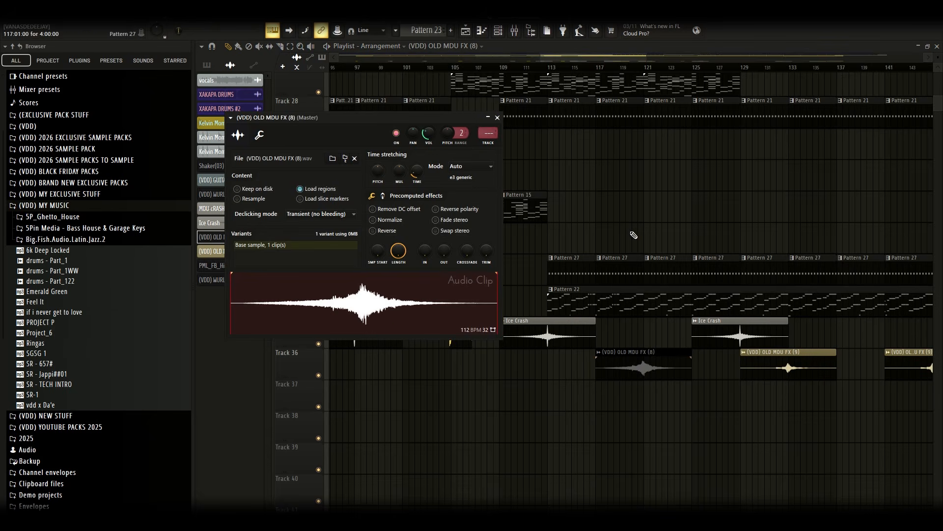
click(638, 67)
right_click(318, 375)
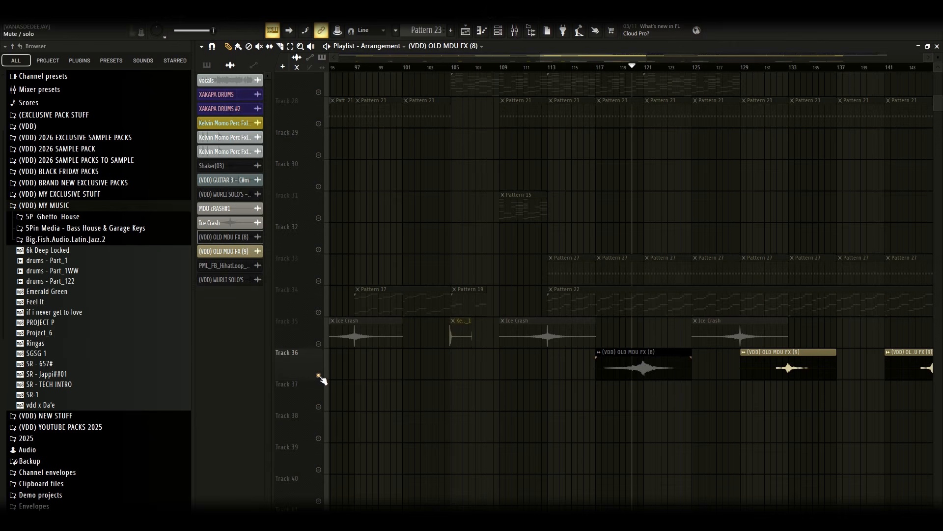
key(space)
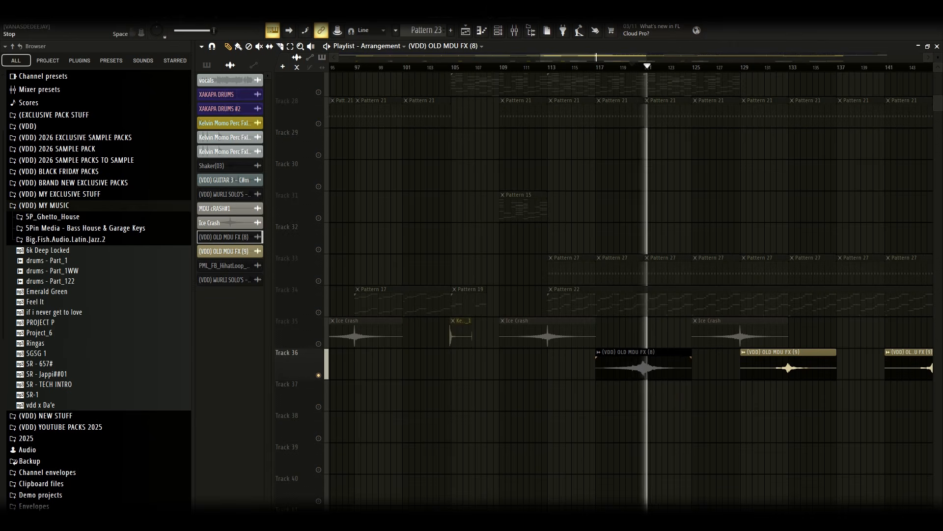
key(space)
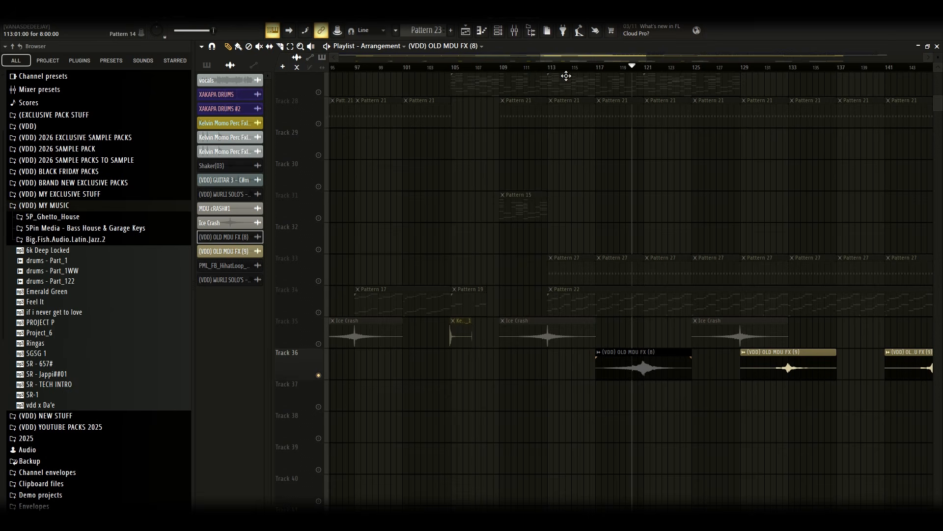
Play the soloed Track 36 from about bar 131, then stop playback
drag(576, 53, 607, 60)
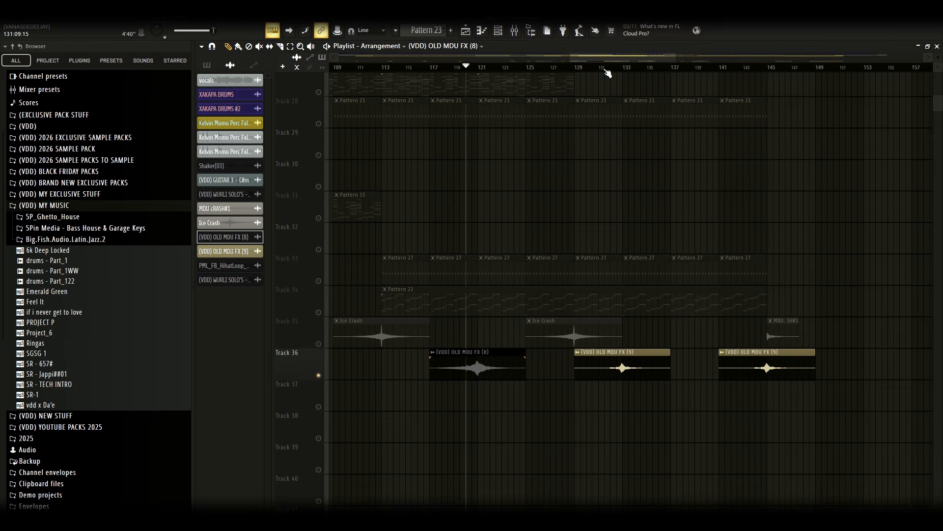
click(613, 67)
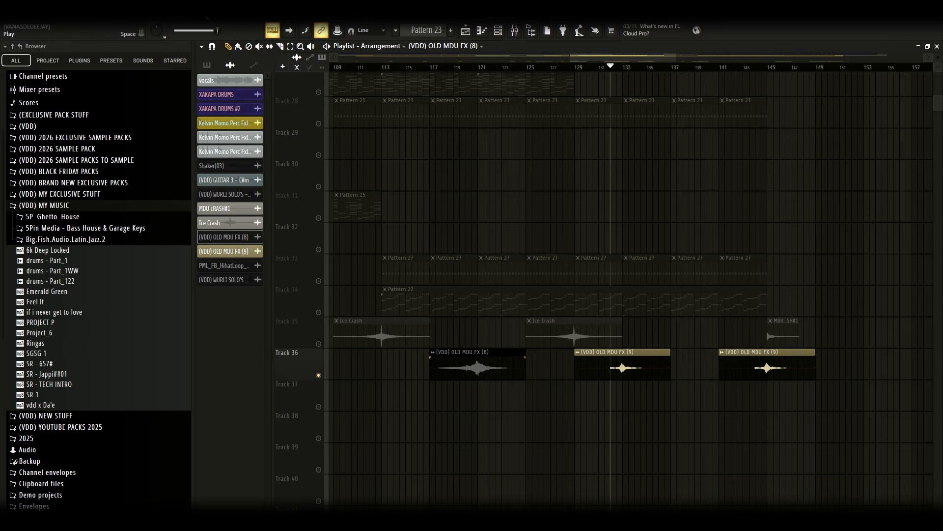
key(space)
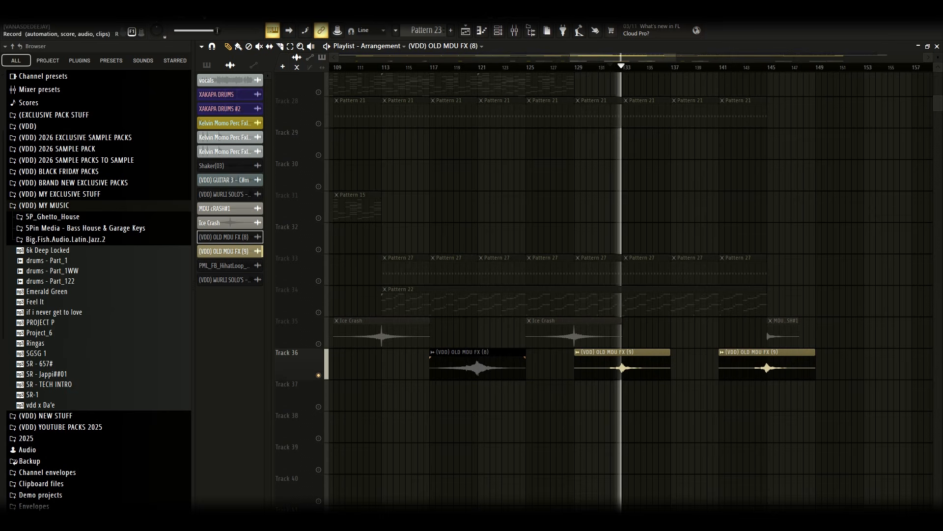
key(space)
Solo Track 35 and open the MDU cRASH#1 clip settings, then close them
drag(650, 58, 673, 69)
right_click(320, 344)
double_click(617, 336)
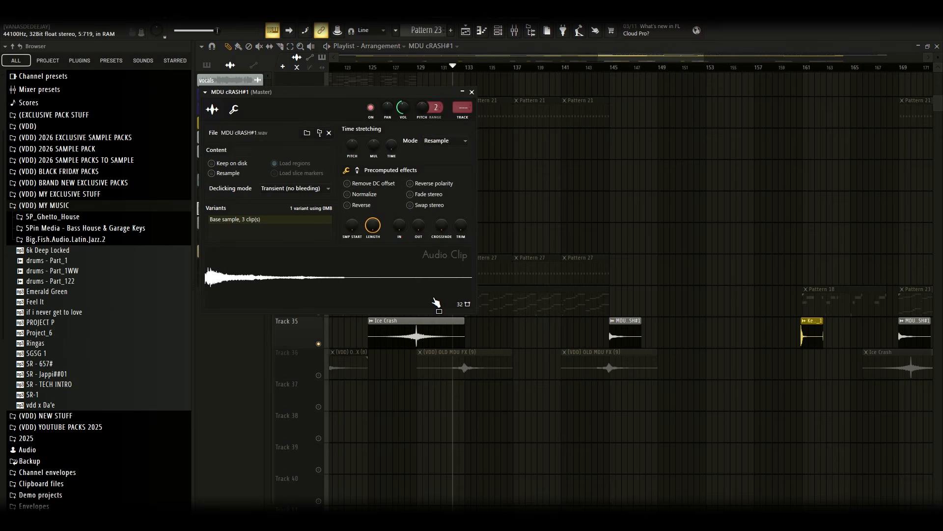
key(Escape)
Play back the whole arrangement from the top tracks, then stop playback
drag(702, 54, 936, 67)
drag(600, 55, 138, 147)
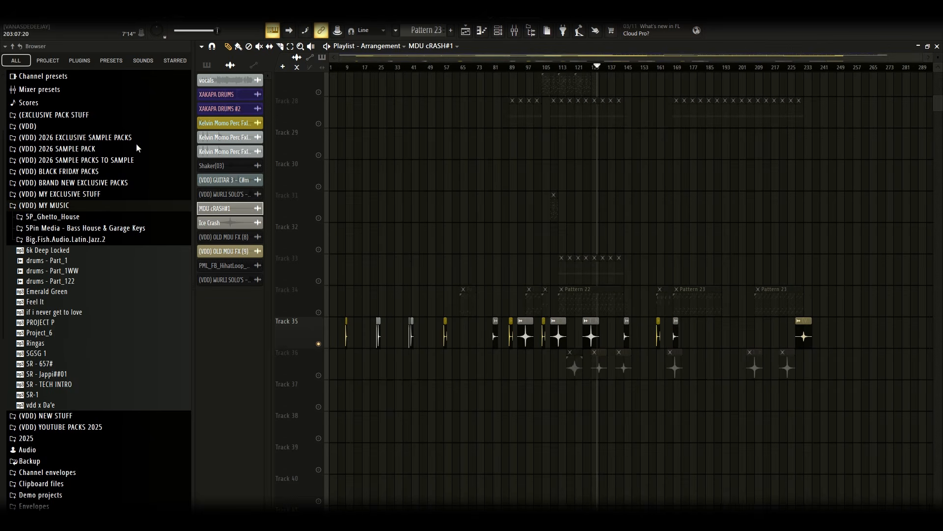
scroll(480, 418, up, 9)
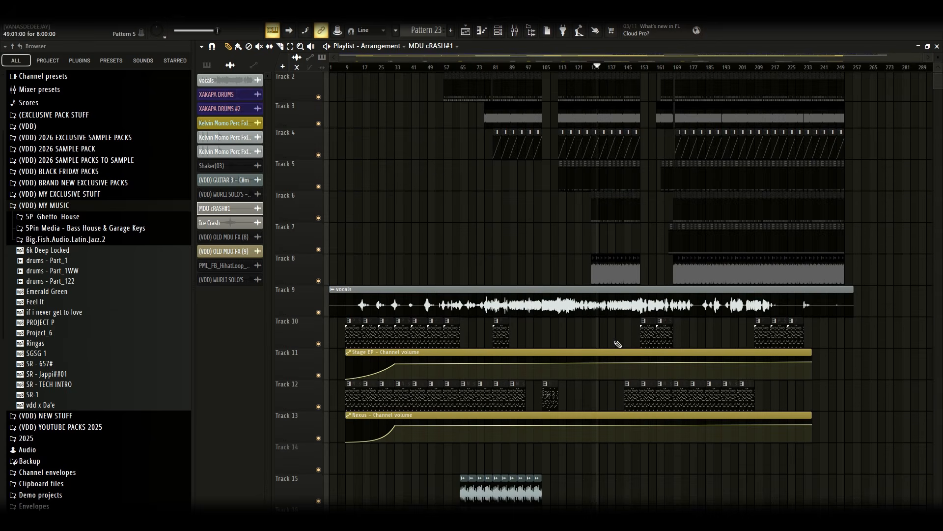
scroll(803, 369, up, 1)
drag(933, 58, 927, 90)
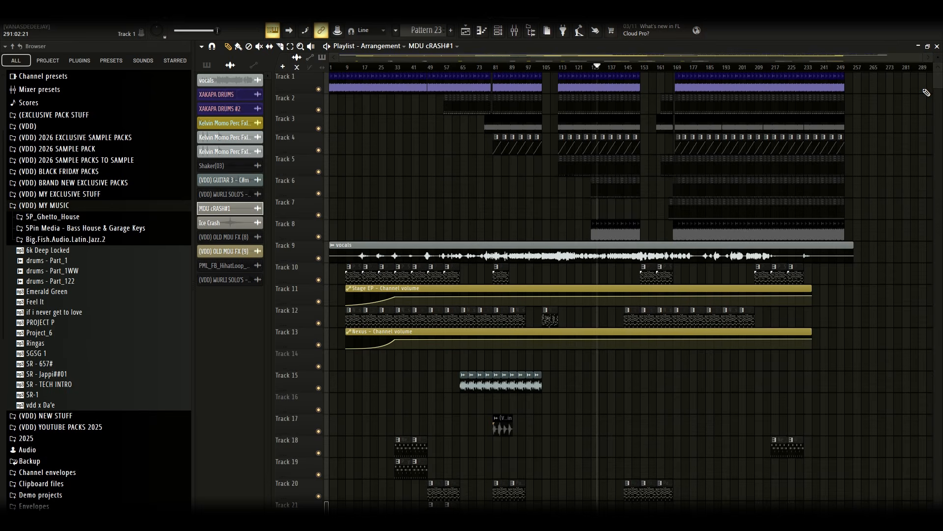
click(199, 18)
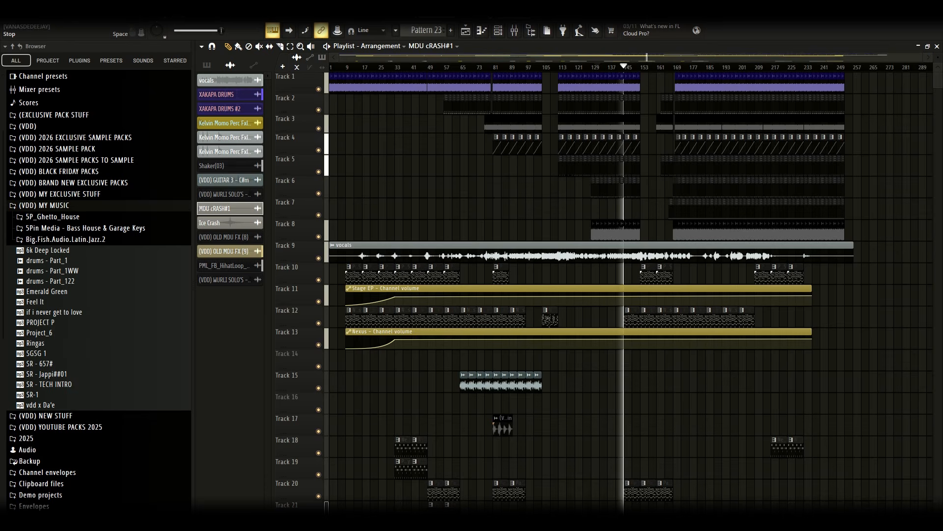
key(space)
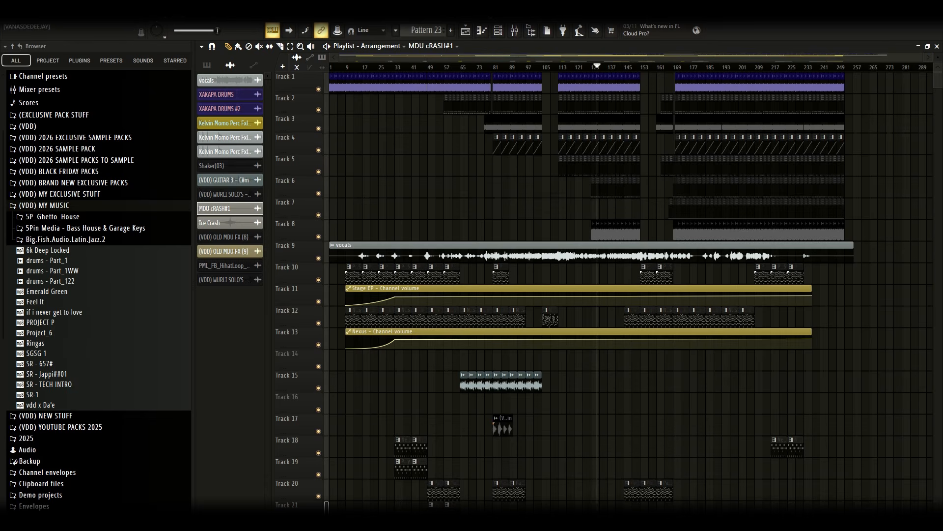